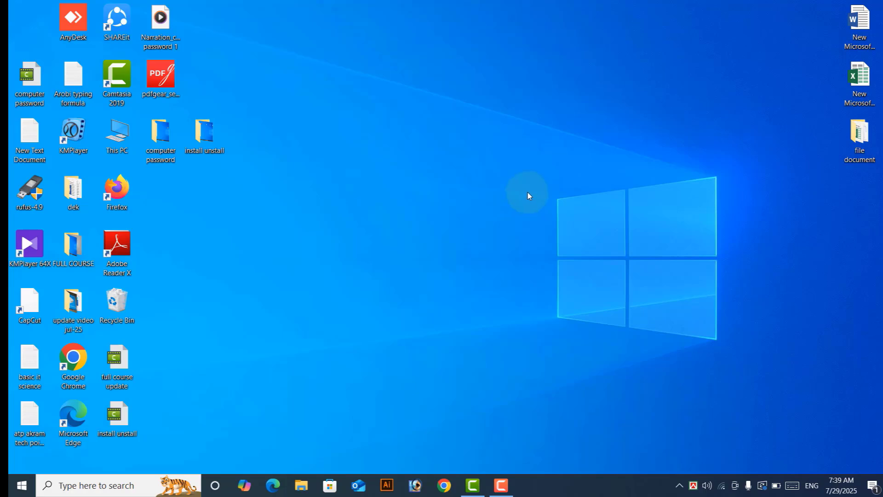
Step: Open the Start menu and show the sleep, shut down and restart power options
left_click(23, 492)
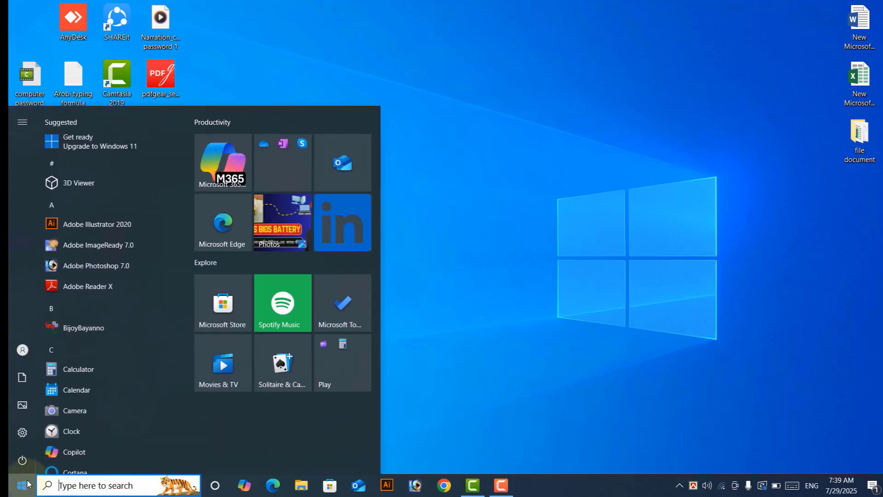
mouse_move(33, 458)
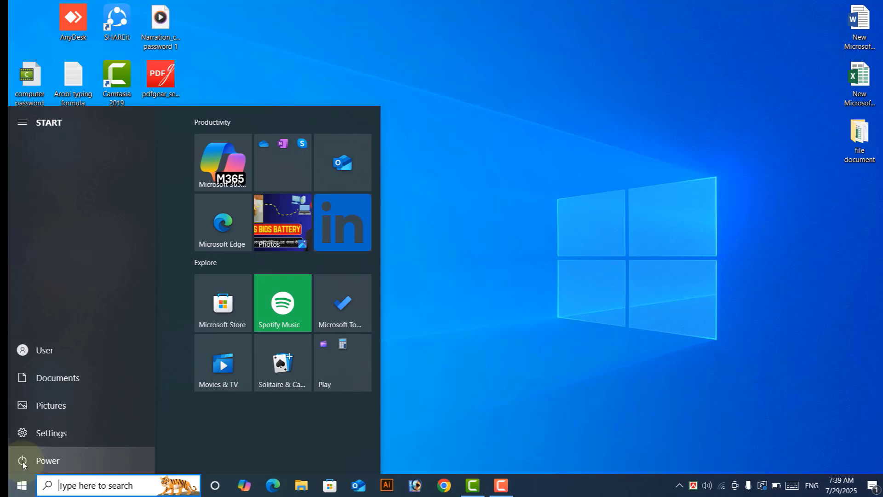
left_click(23, 462)
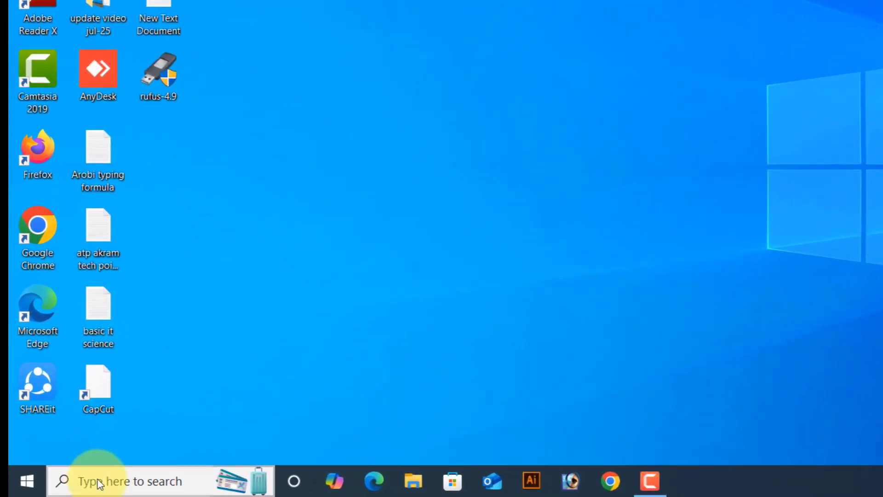
Step: Search Windows for 'sett' and launch the Settings app from the best match
left_click(70, 485)
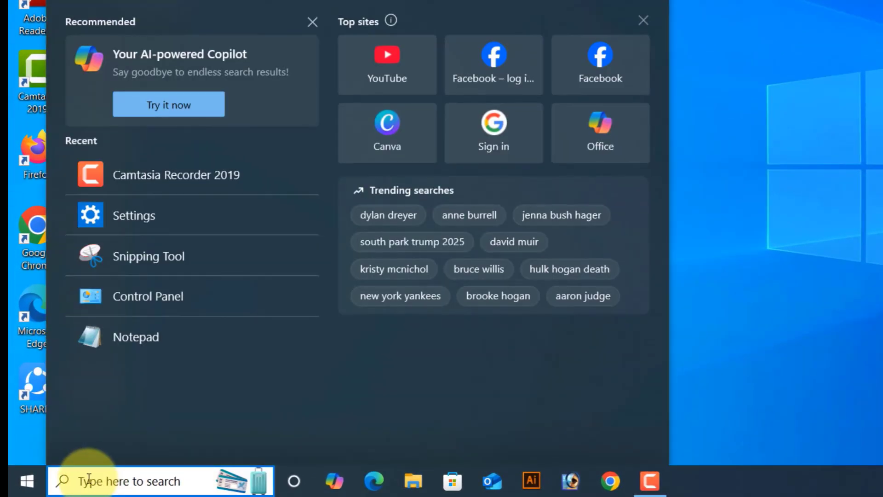
type("sett")
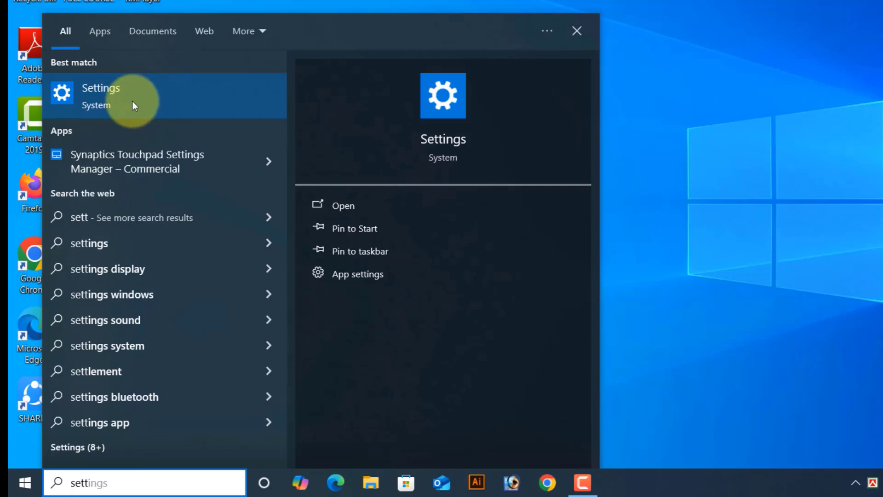
left_click(104, 93)
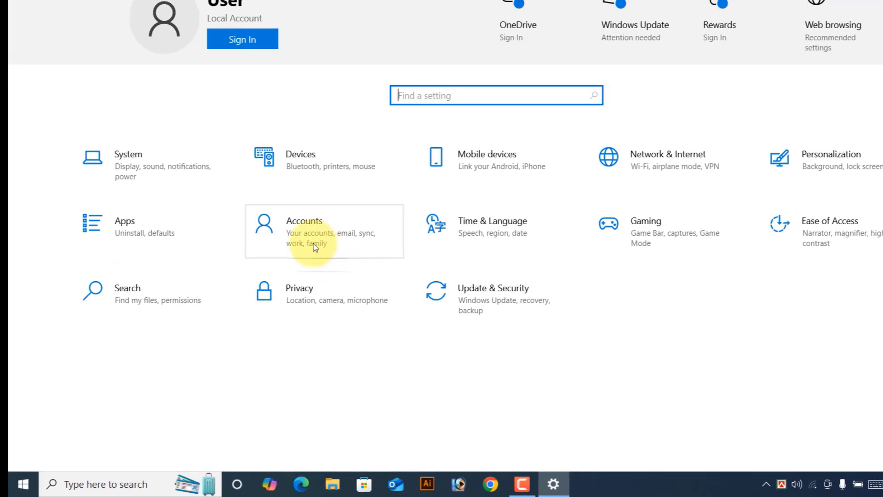
Step: Go to Accounts > Sign-in options and expand Password, which shows no password is set
left_click(306, 230)
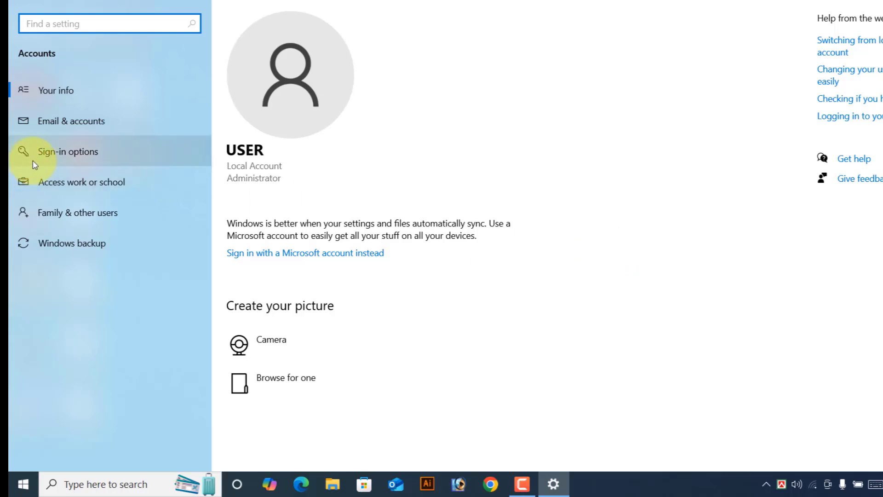
left_click(76, 158)
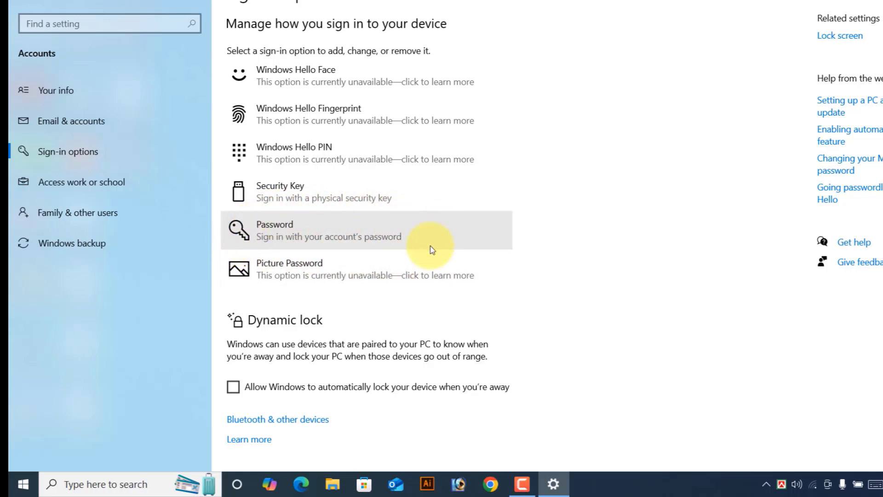
left_click(276, 227)
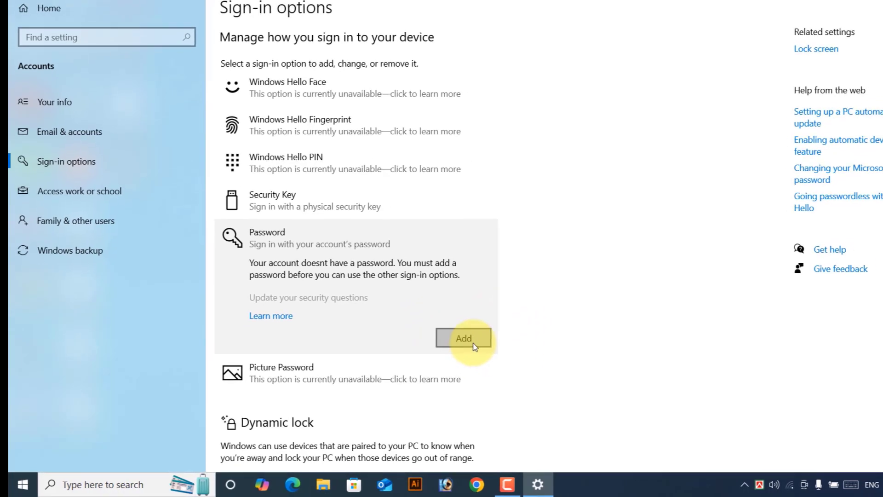
Step: Add a sign-in password to the local account, confirm it, and give it the hint 'test'
left_click(450, 346)
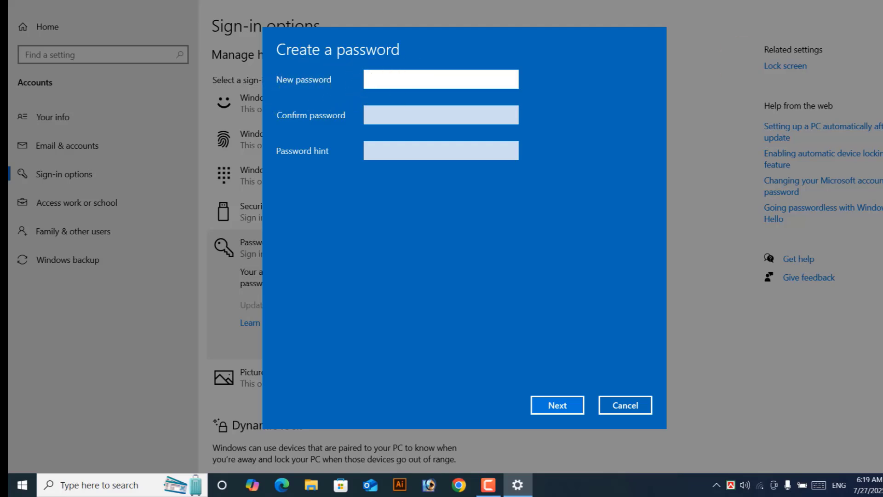
type("•••••")
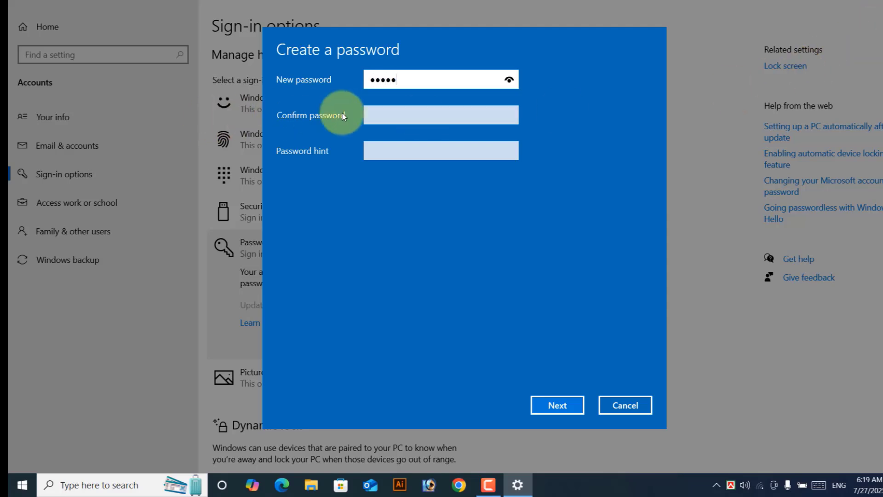
left_click(389, 116)
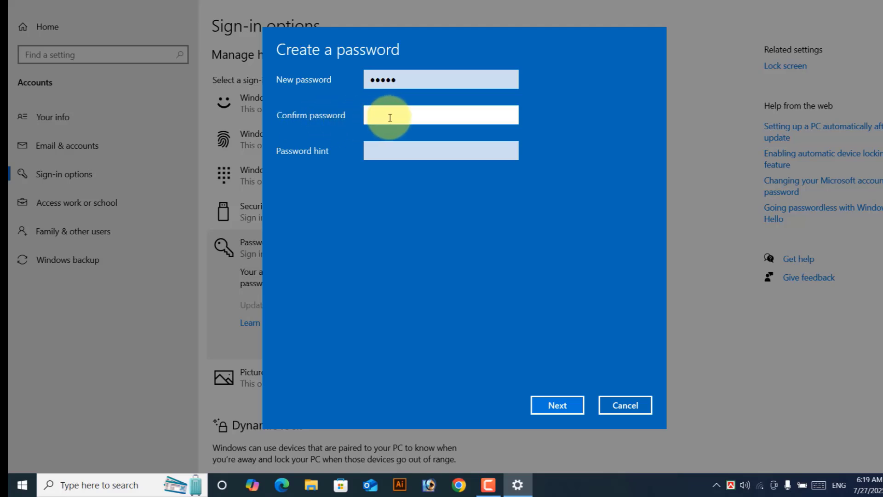
type("12345")
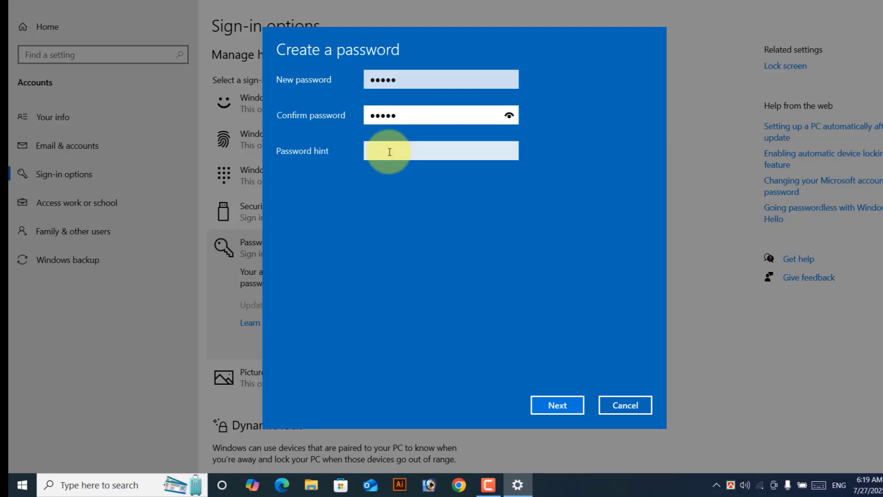
left_click(389, 152)
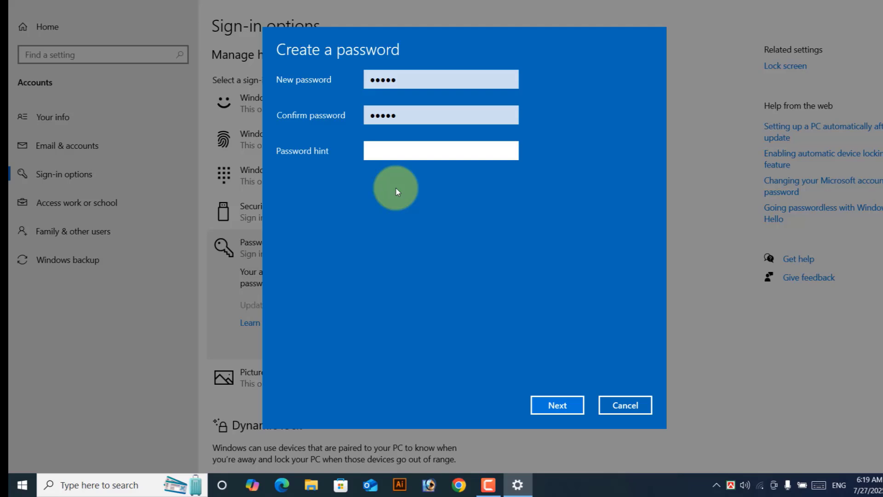
type("test")
left_click(557, 408)
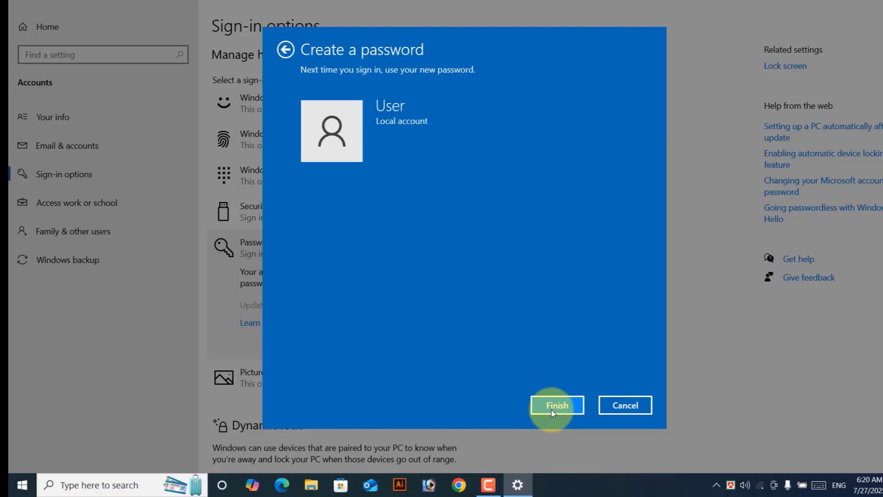
left_click(551, 410)
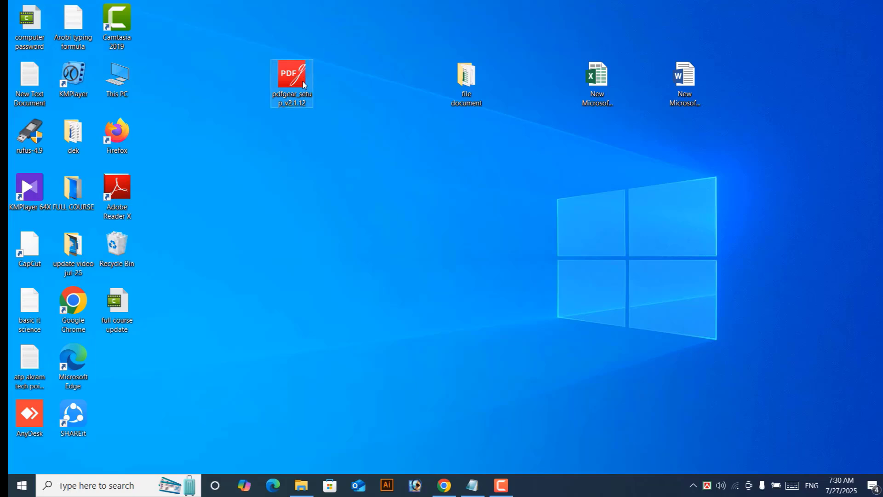
Step: Run the pdfgear_setup file as administrator from its right-click menu
left_click(289, 77)
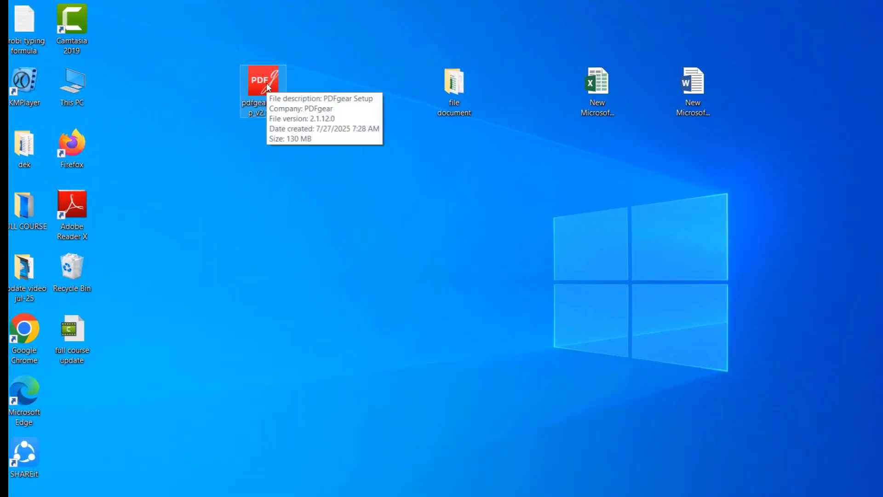
right_click(267, 86)
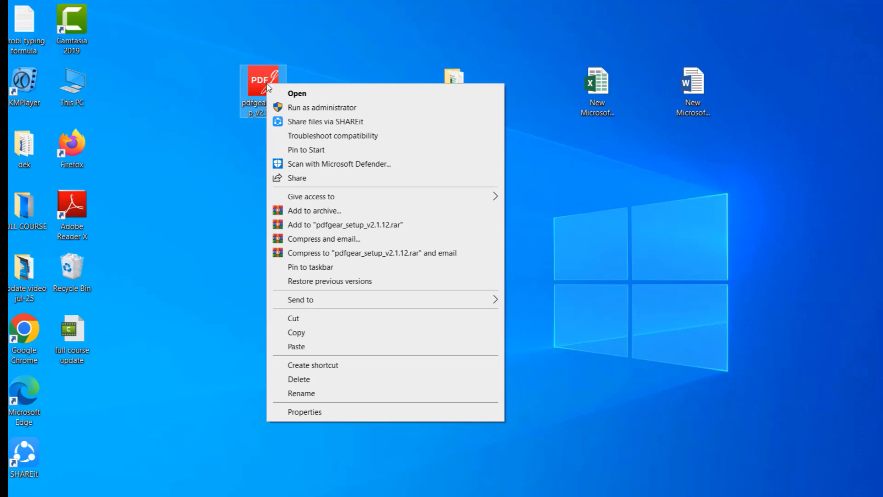
left_click(319, 108)
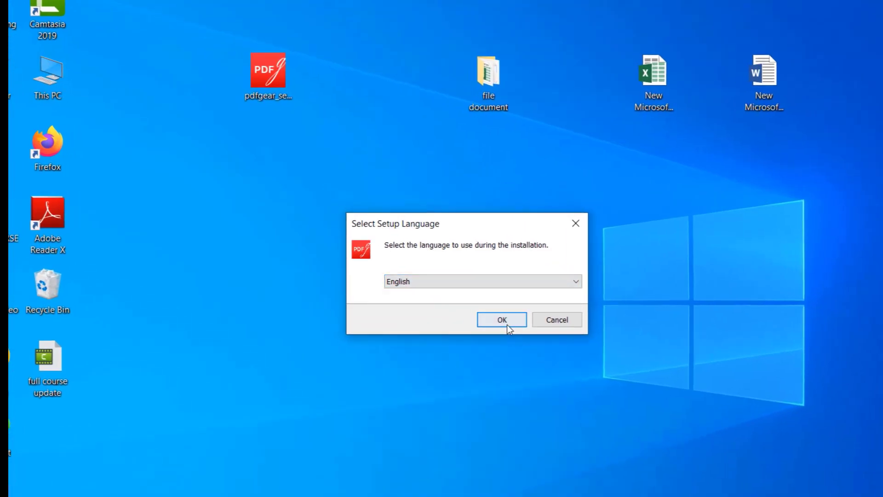
Step: Install PDFgear in English with the default folder, Start menu folder and both shortcuts, then finish
left_click(507, 324)
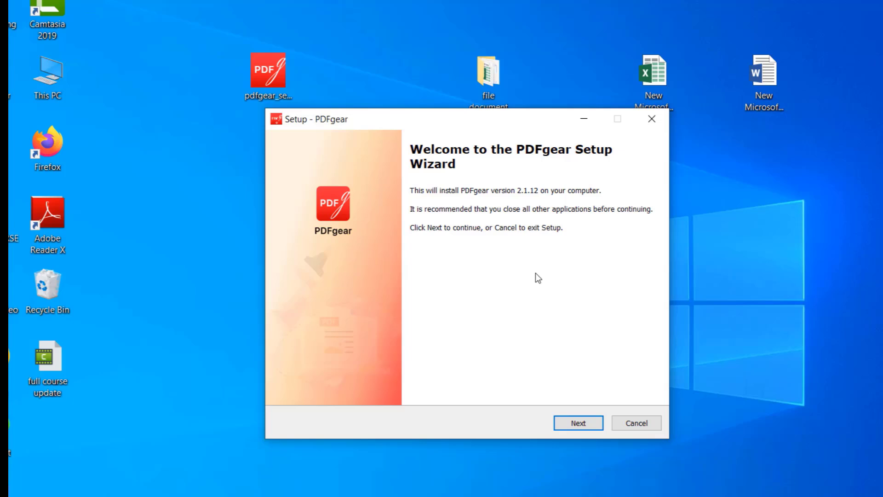
left_click(577, 427)
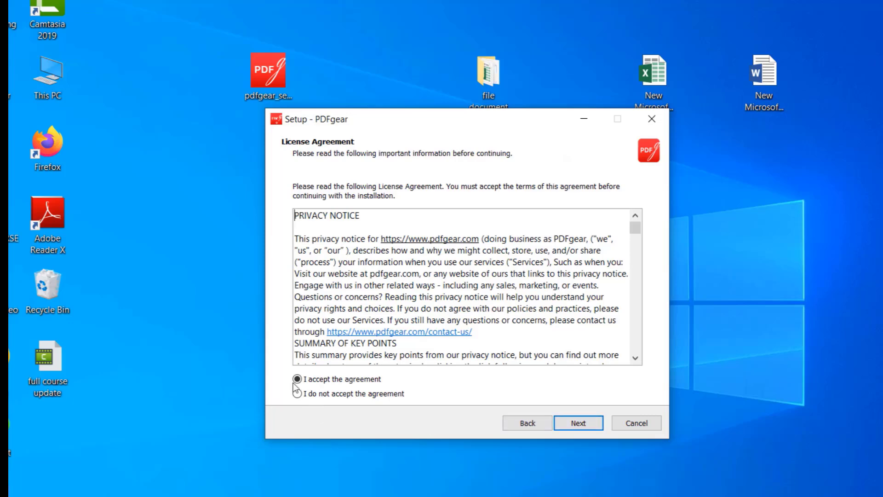
left_click(392, 373)
left_click(588, 424)
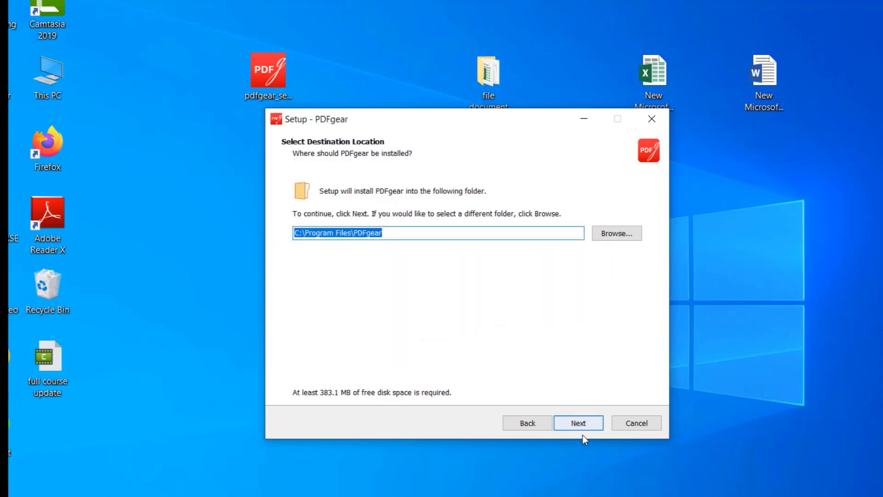
left_click(582, 425)
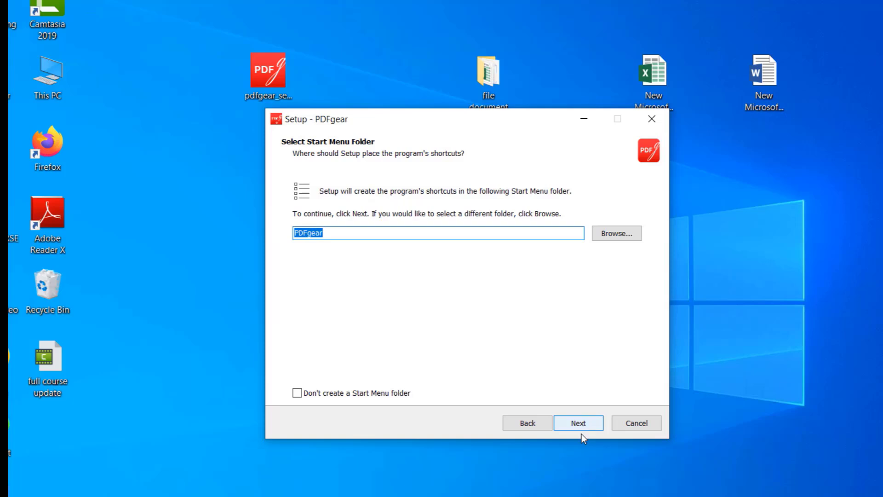
left_click(582, 424)
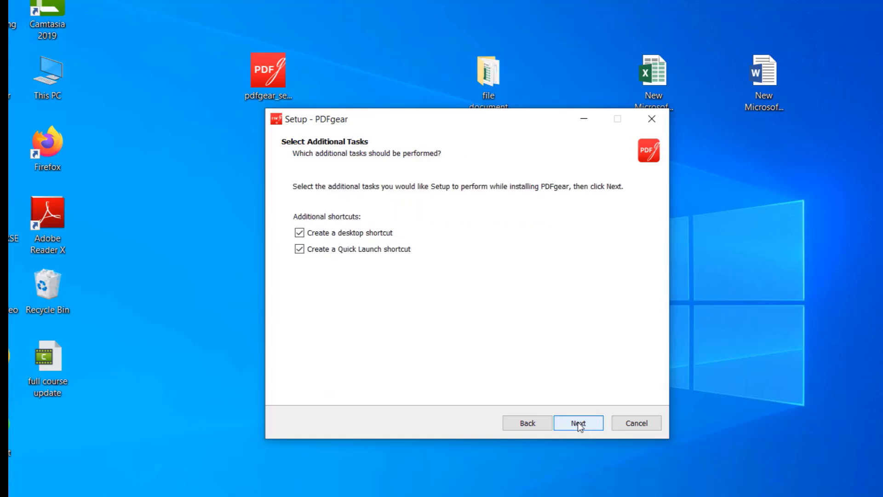
left_click(580, 425)
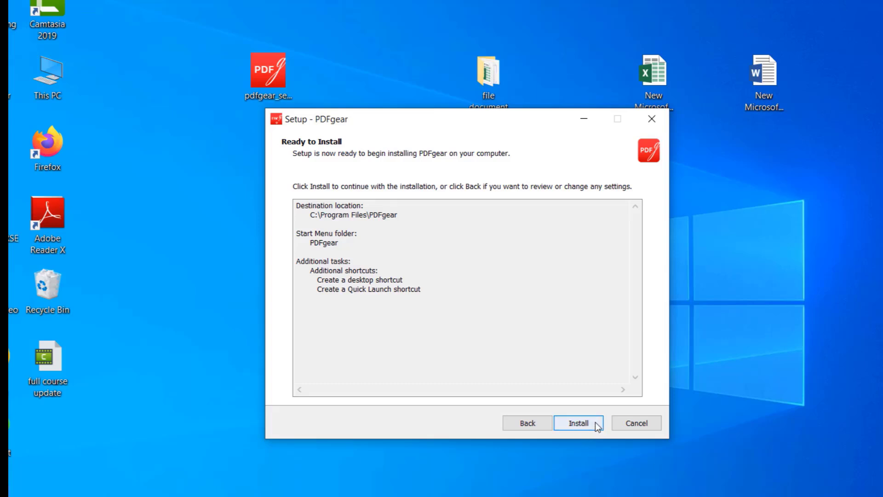
left_click(580, 429)
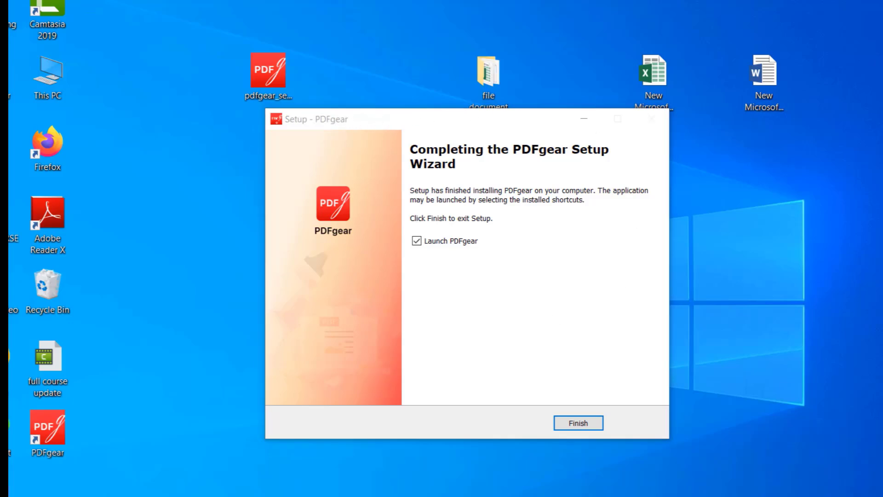
left_click(580, 423)
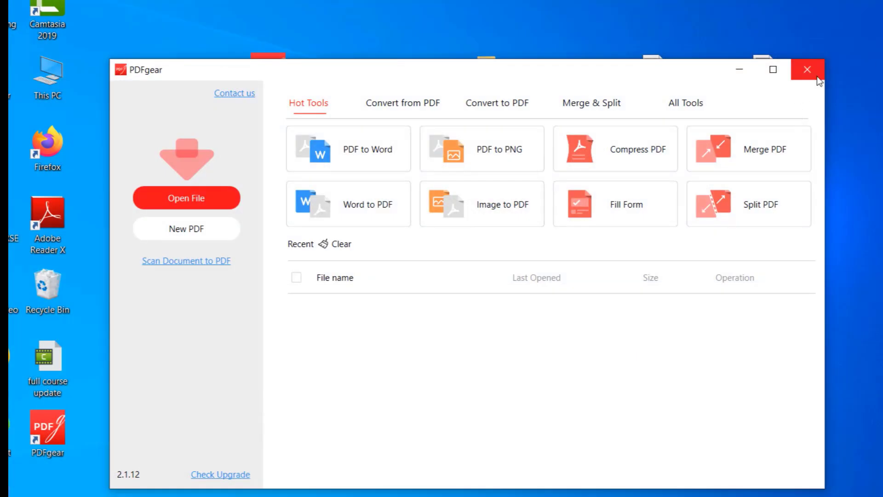
Step: Close the Edge window showing PDFgear's Installation Complete! page
left_click(813, 74)
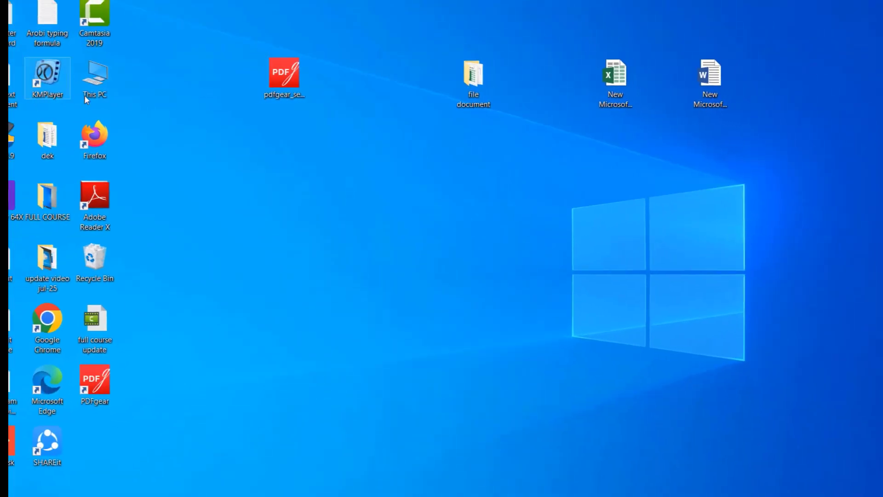
Step: Open This PC and choose Uninstall or change a program from the Computer ribbon
double_click(122, 85)
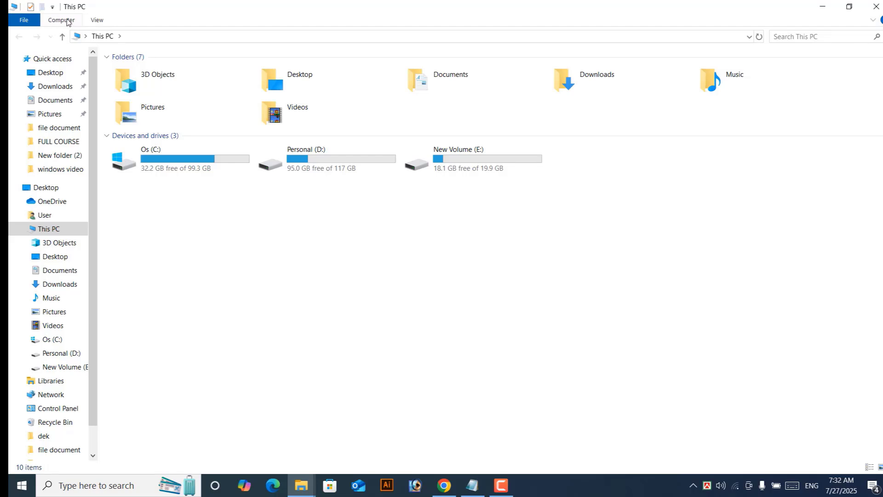
left_click(64, 21)
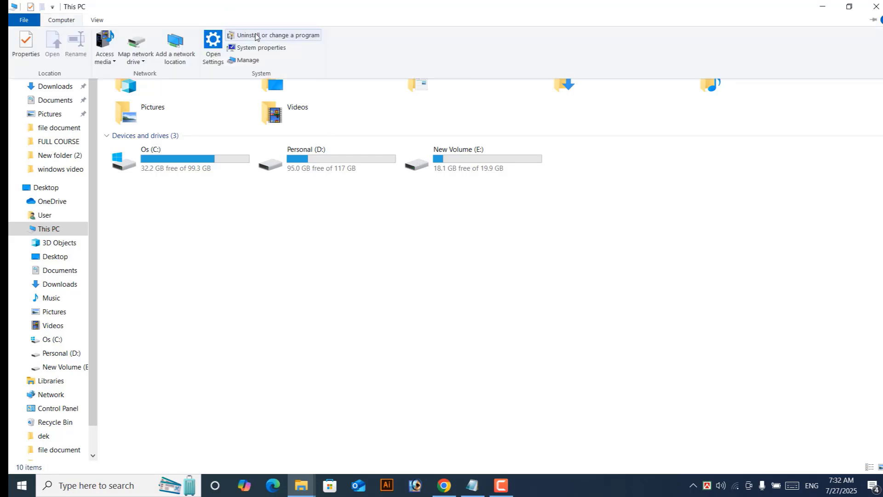
left_click(289, 37)
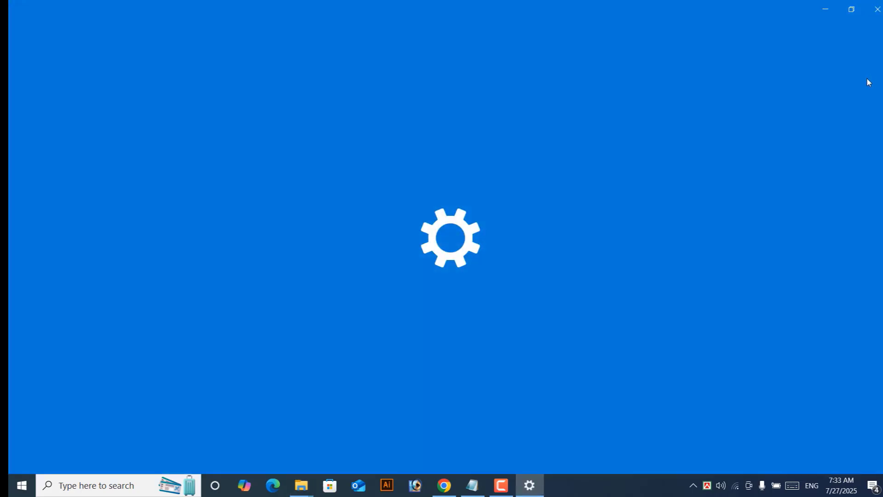
Step: Uninstall PDFgear 2.1.12 completely from Apps & features, confirming every prompt, then close Settings
scroll(439, 357, "down", 4)
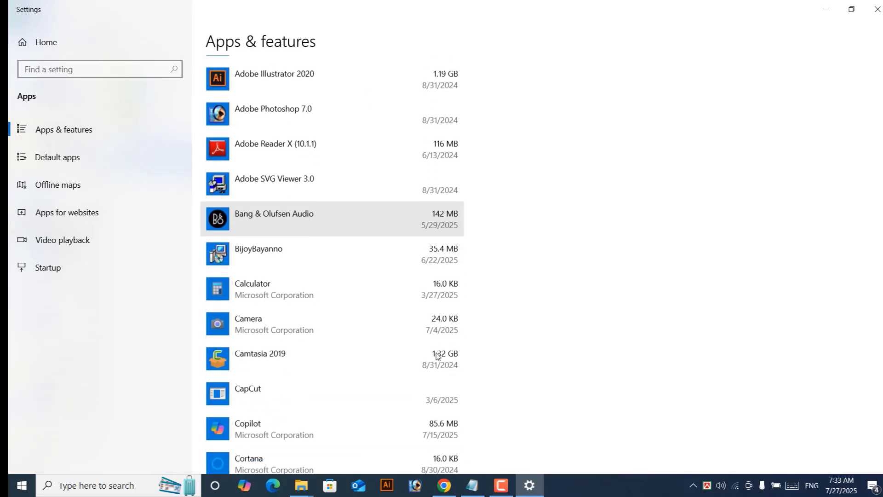
scroll(438, 353, "down", 7)
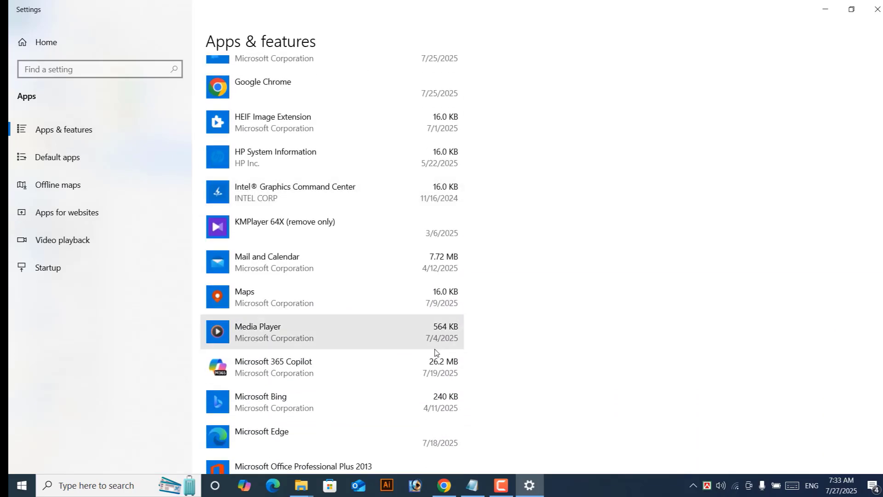
scroll(437, 353, "down", 12)
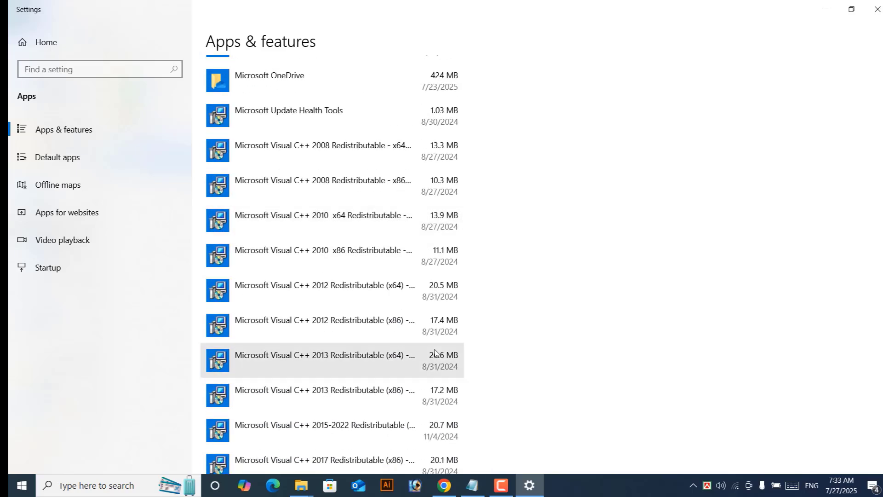
scroll(437, 352, "down", 2)
scroll(436, 352, "down", 4)
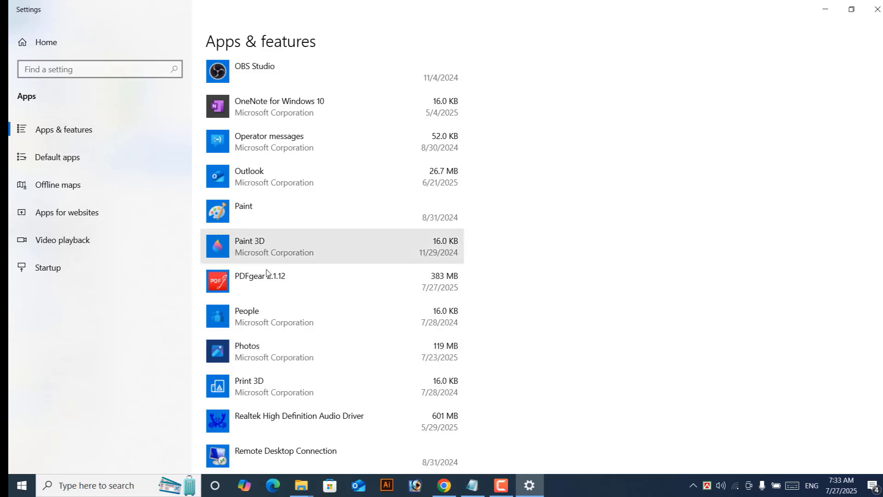
left_click(252, 281)
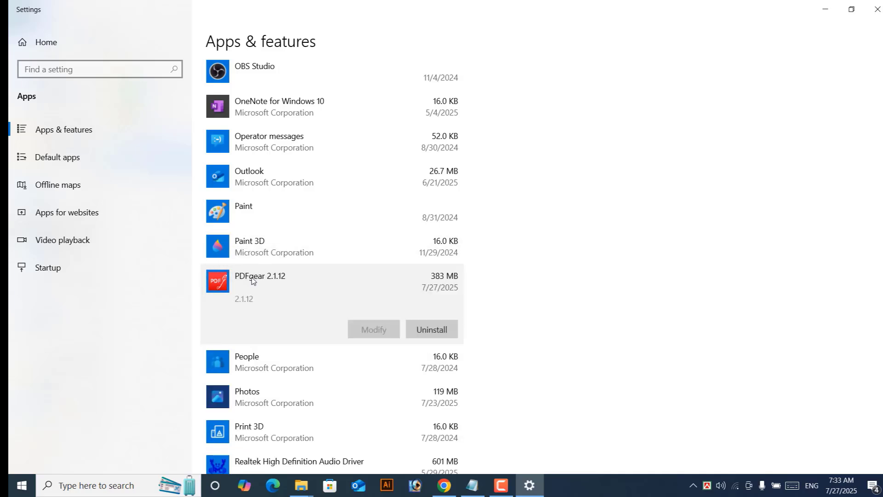
left_click(448, 330)
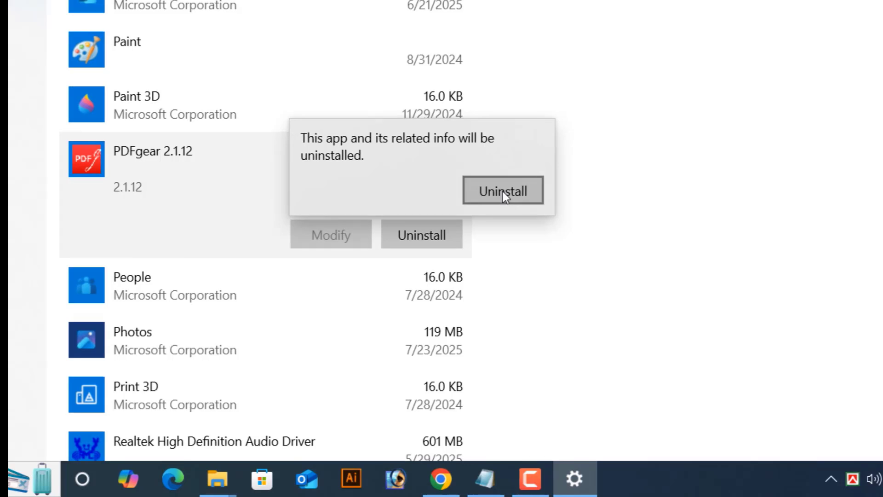
left_click(504, 191)
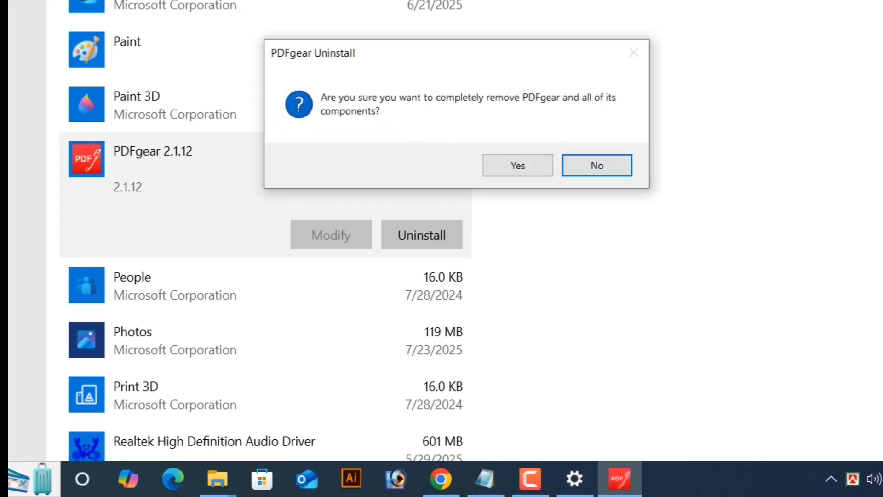
left_click(529, 171)
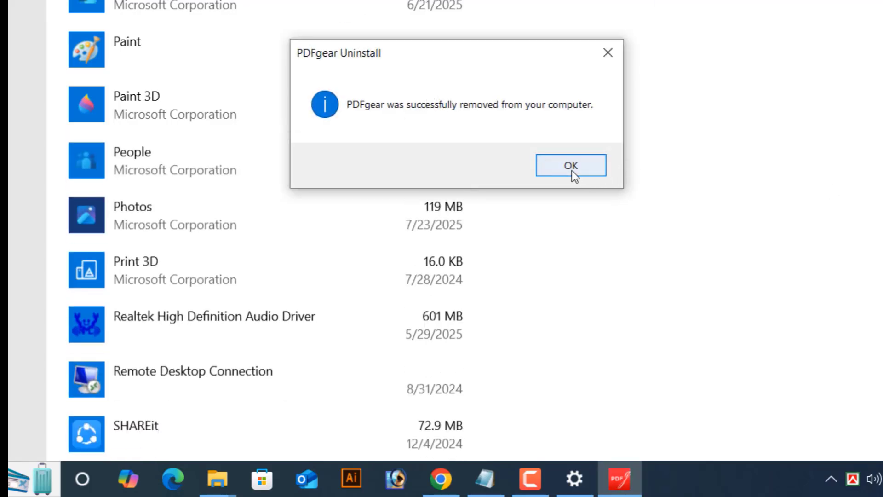
left_click(573, 169)
key("alt+F4")
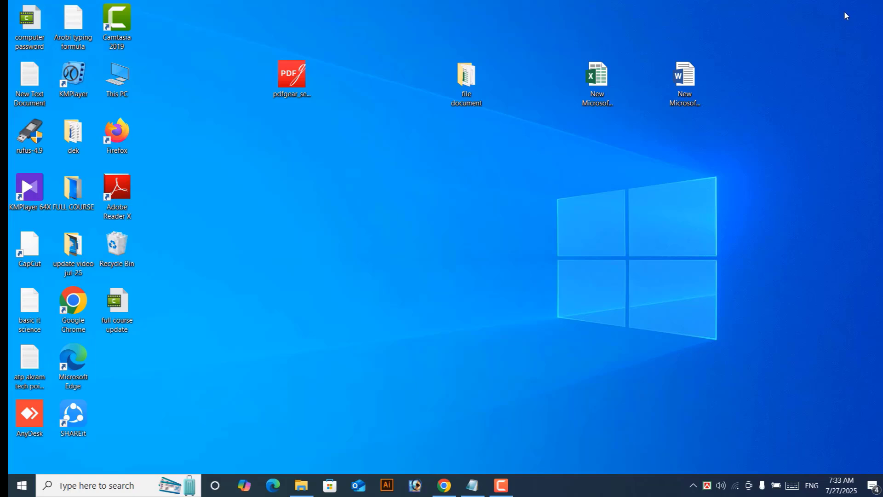
left_click(504, 485)
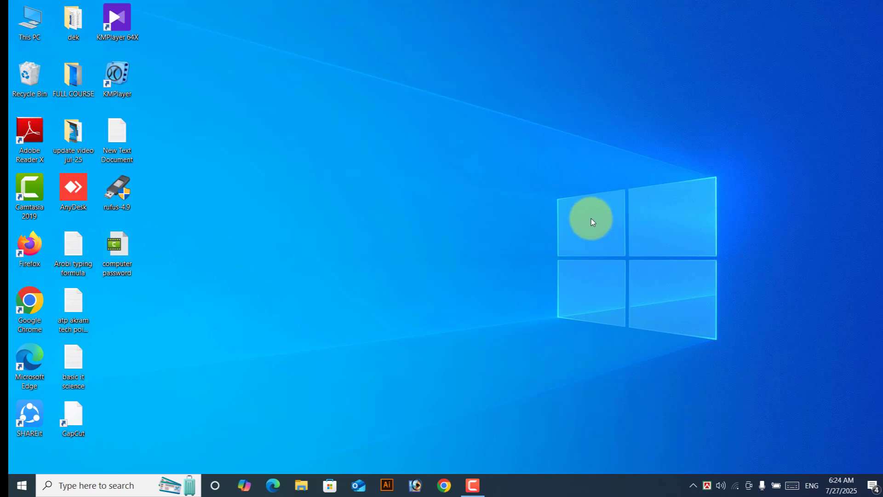
right_click(491, 45)
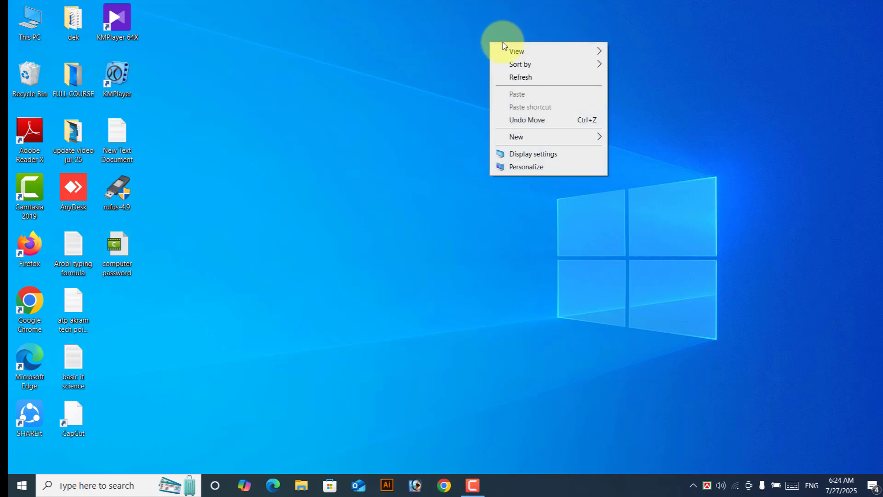
mouse_move(515, 51)
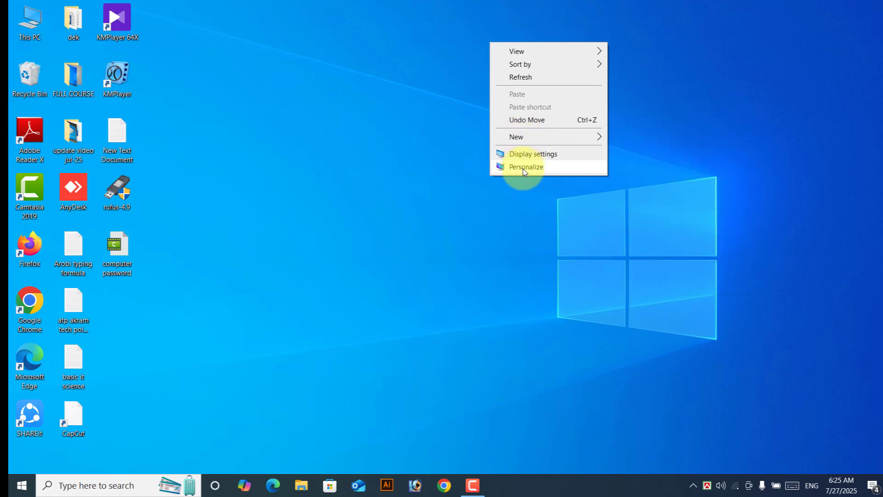
left_click(596, 201)
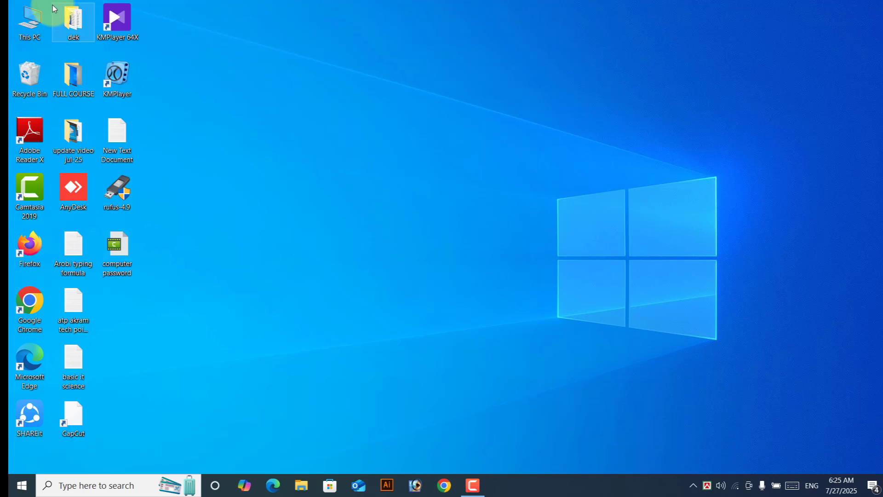
Step: Drag the update video jul-25 folder to an empty spot near the top centre of the desktop
left_click_drag(70, 144, 314, 102)
left_click(312, 134)
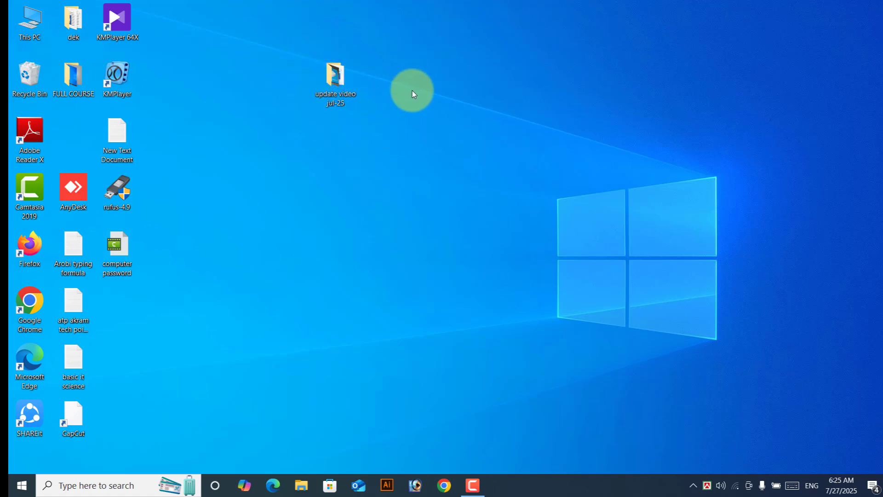
mouse_move(337, 81)
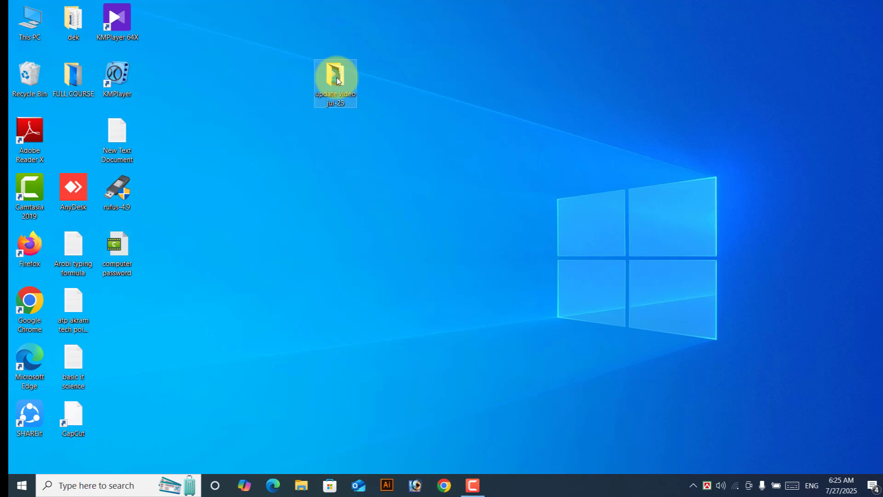
Step: Delete the update video jul-25 folder, then restore it with Undo Delete
right_click(337, 78)
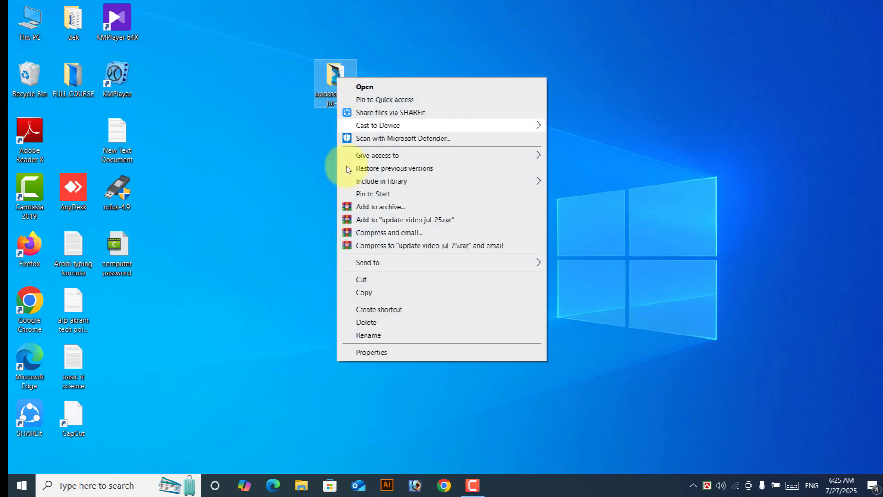
left_click(370, 323)
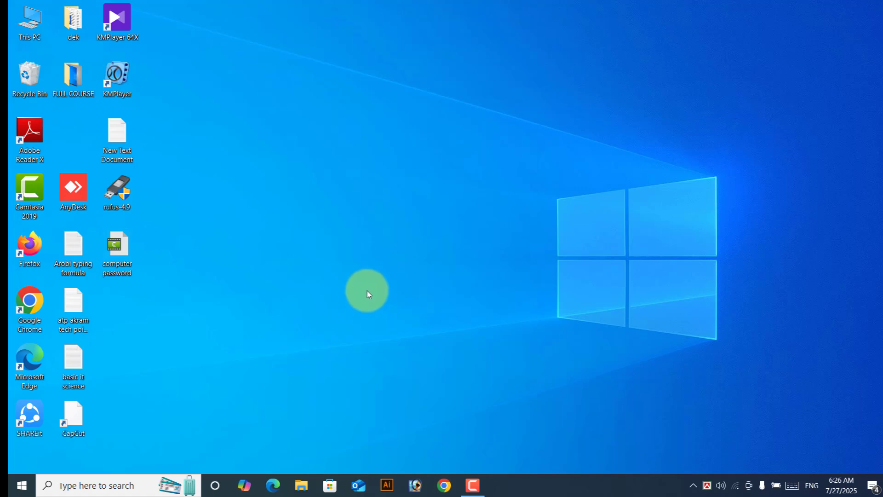
right_click(352, 63)
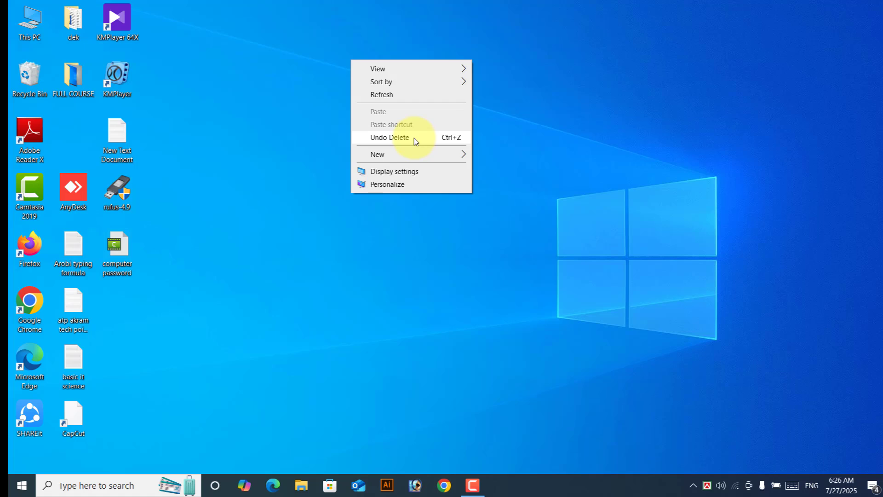
left_click(416, 138)
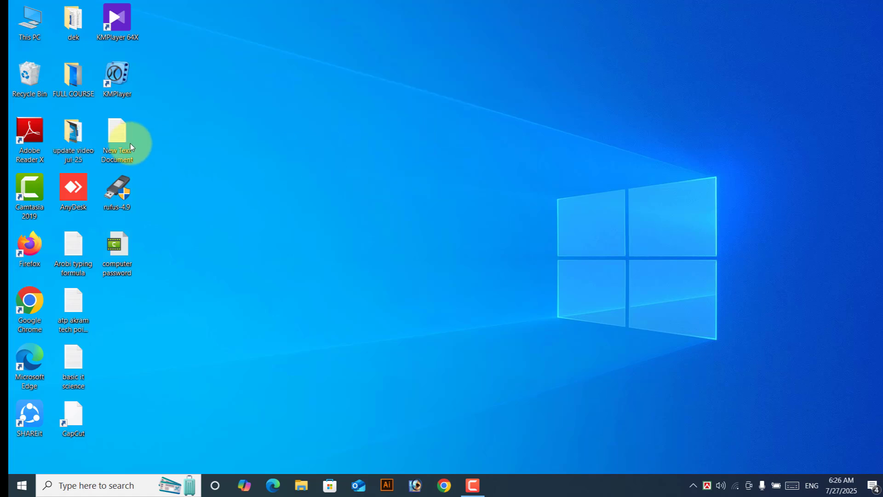
Step: Move the restored folder back into its grid slot beside Adobe Reader X
left_click_drag(73, 138, 347, 133)
left_click(347, 180)
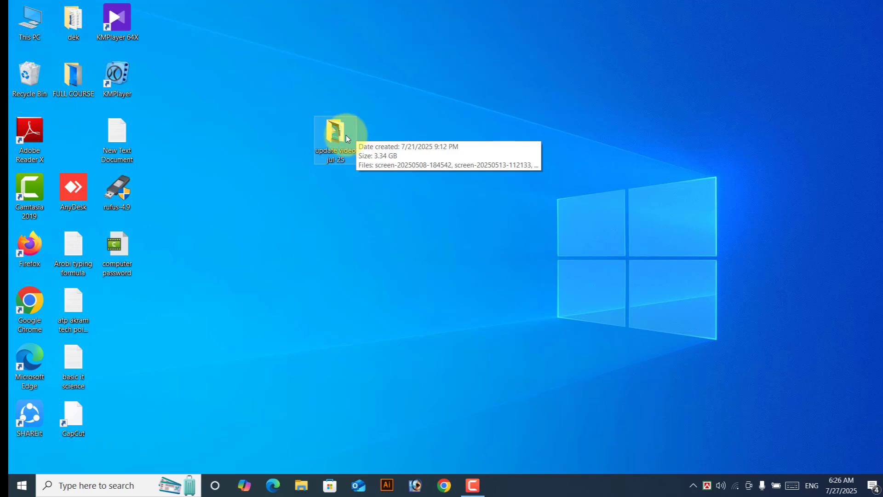
left_click_drag(346, 135, 87, 133)
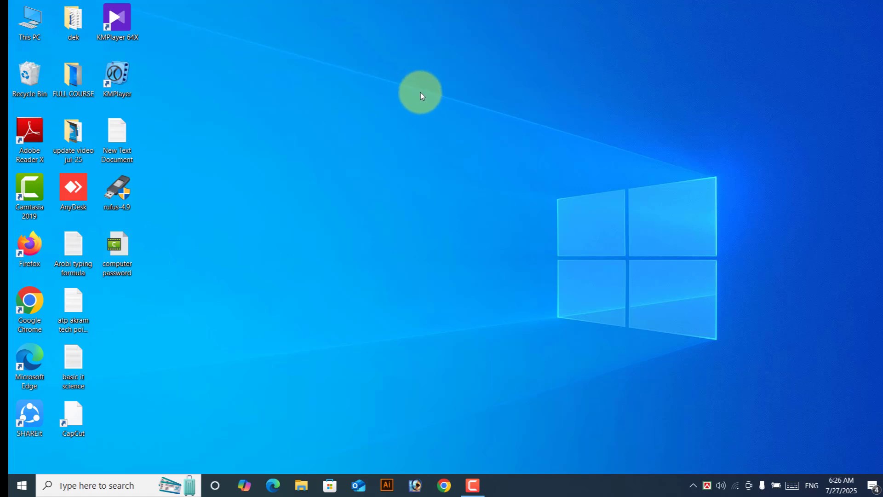
Step: Switch the desktop to Large icons from the desktop View menu
right_click(428, 57)
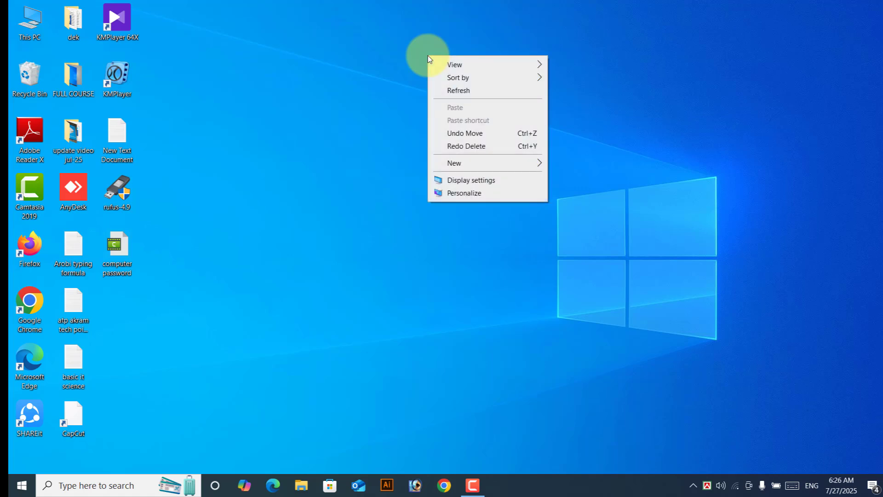
left_click(459, 65)
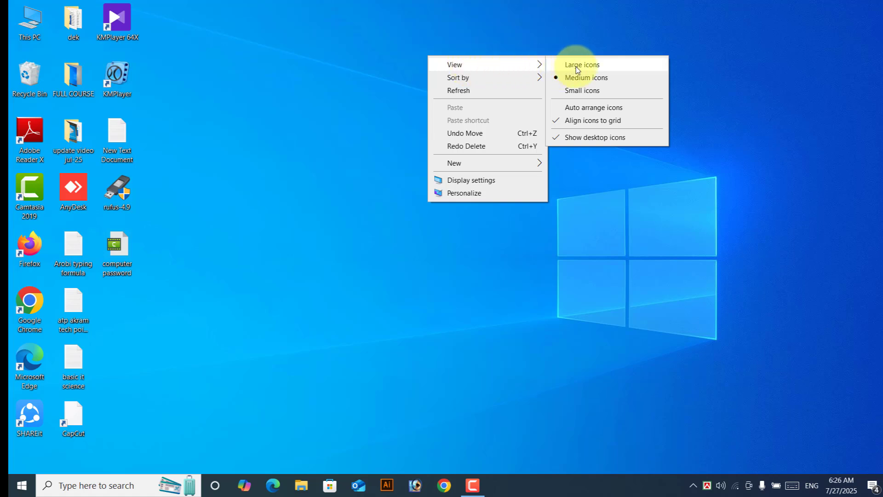
left_click(602, 67)
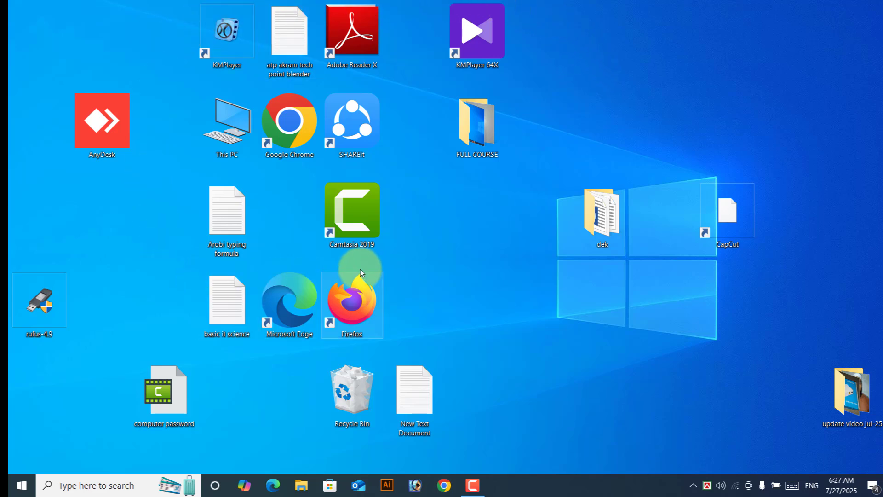
left_click(223, 221)
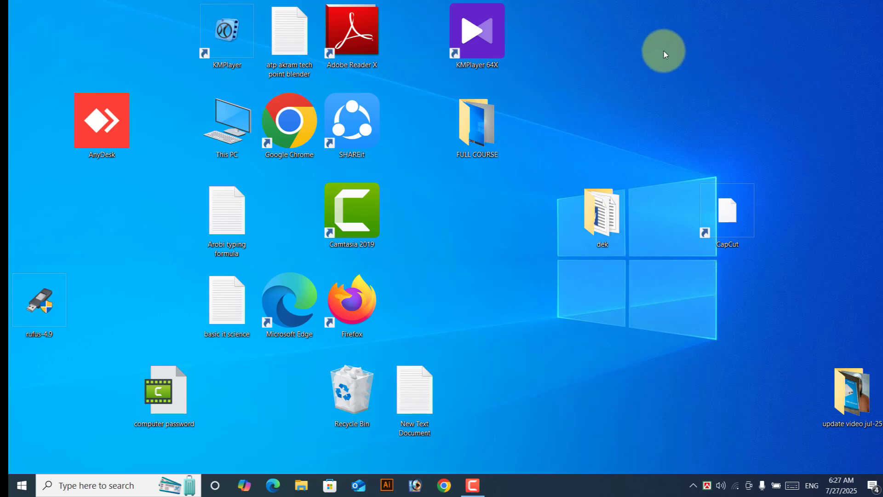
Step: Set the desktop icons to Medium icons
right_click(650, 21)
mouse_move(668, 32)
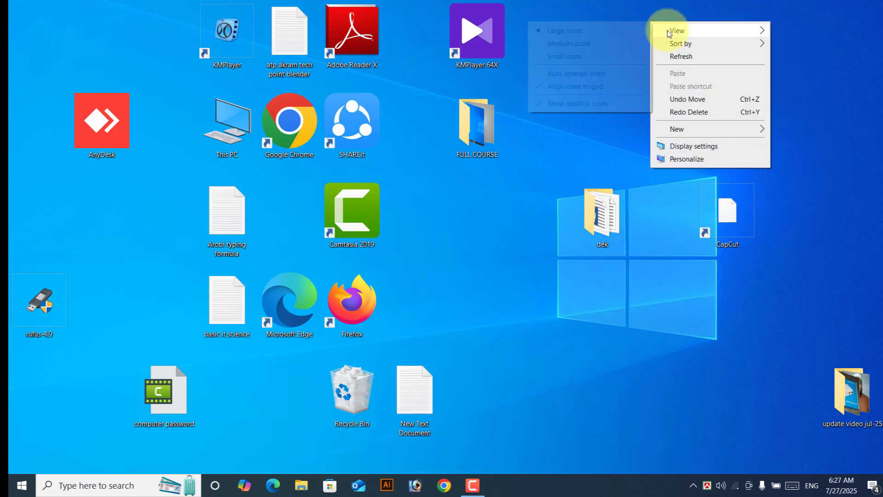
left_click(589, 44)
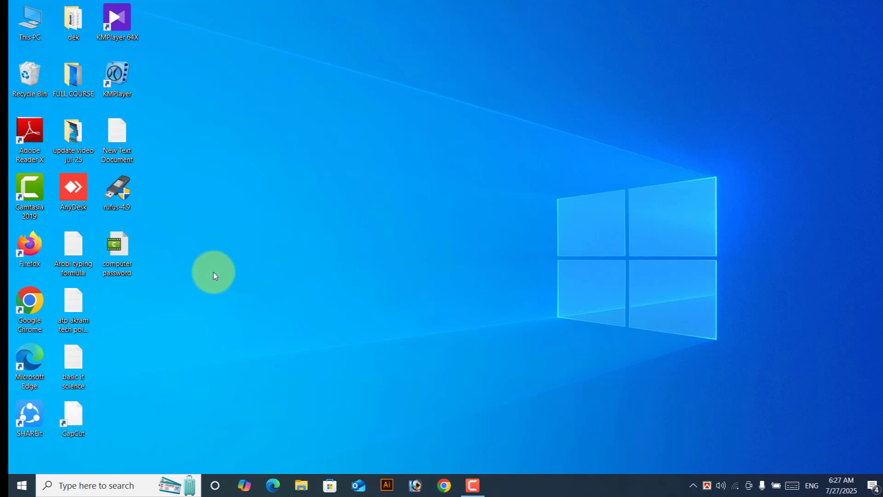
Step: Shrink the desktop icons further to Small icons
right_click(295, 60)
mouse_move(315, 69)
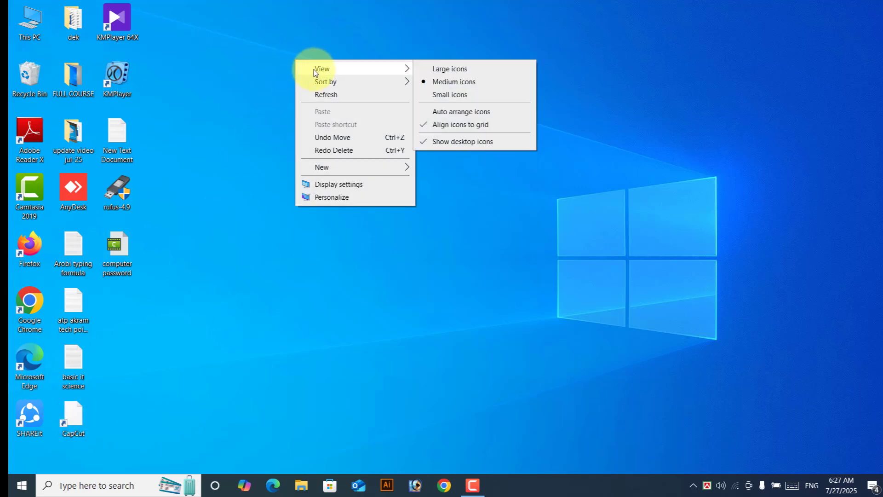
left_click(462, 96)
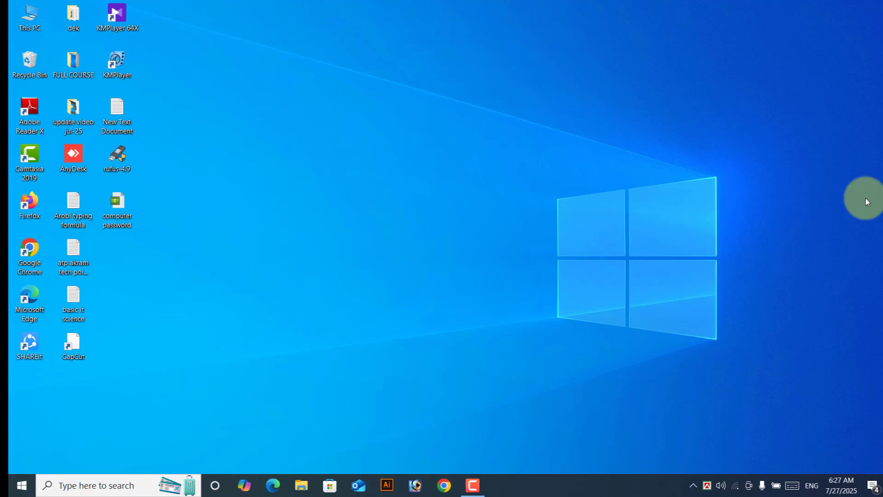
Step: Set the desktop icons back to Medium icons
right_click(410, 41)
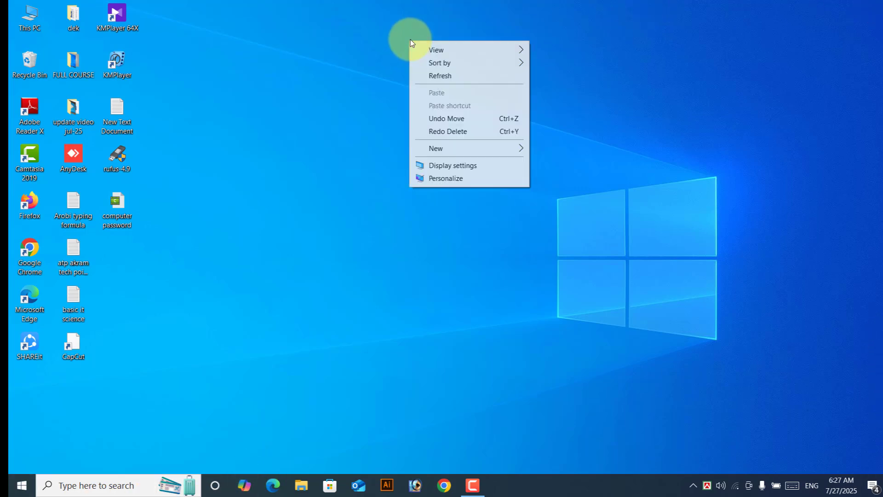
mouse_move(442, 50)
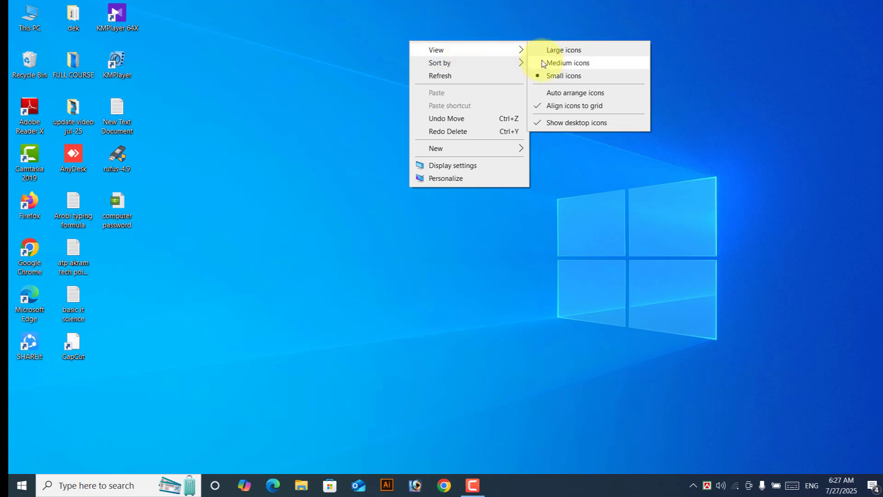
left_click(556, 63)
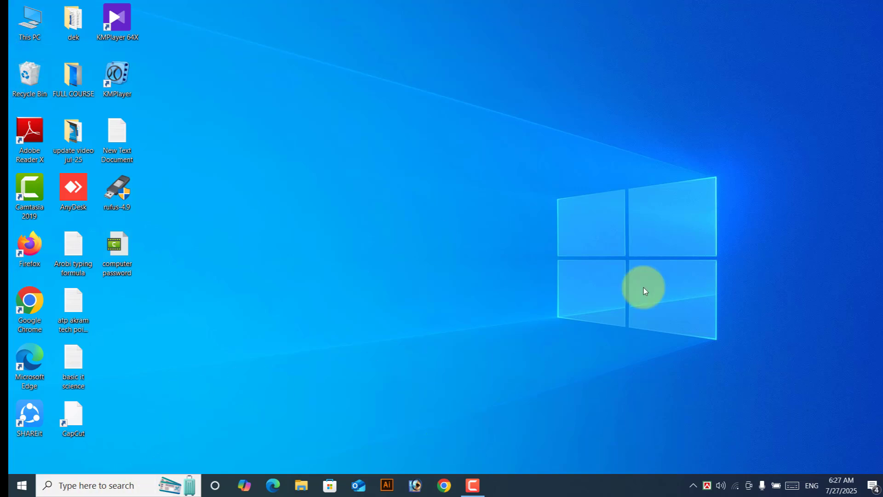
Step: Drag New Text Document to the middle of the desktop and back into the icon columns
right_click(496, 32)
mouse_move(508, 40)
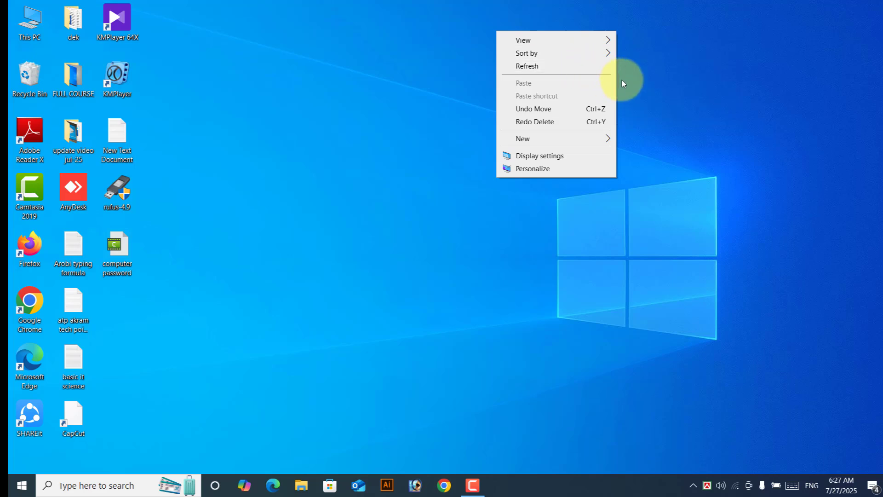
mouse_move(536, 40)
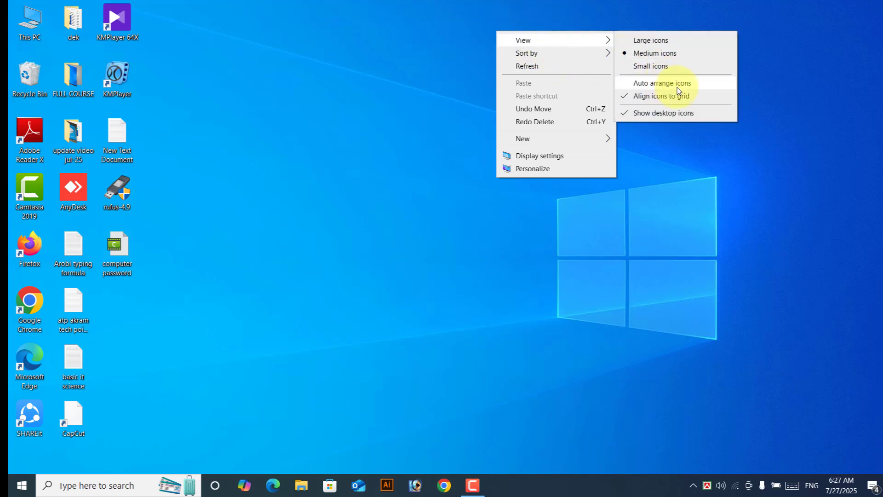
left_click(371, 103)
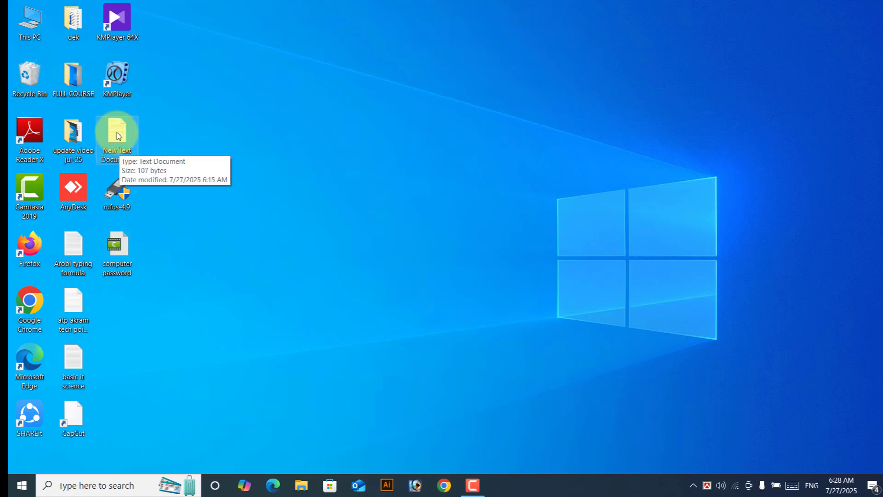
left_click_drag(118, 143, 721, 87)
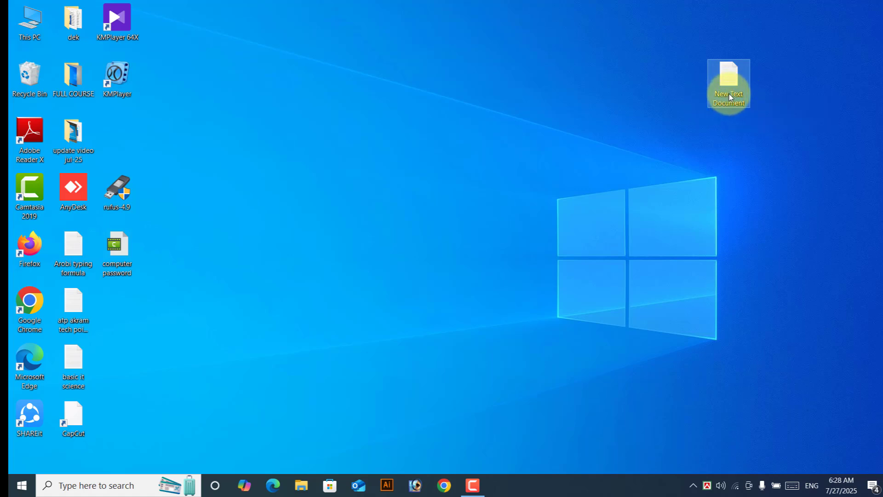
left_click_drag(730, 93, 129, 137)
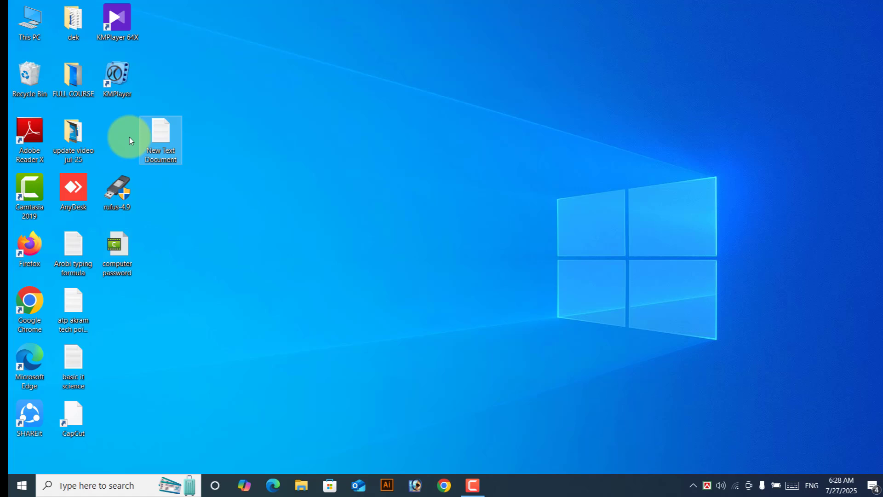
Step: Turn on Auto arrange icons for the desktop
right_click(316, 87)
mouse_move(343, 95)
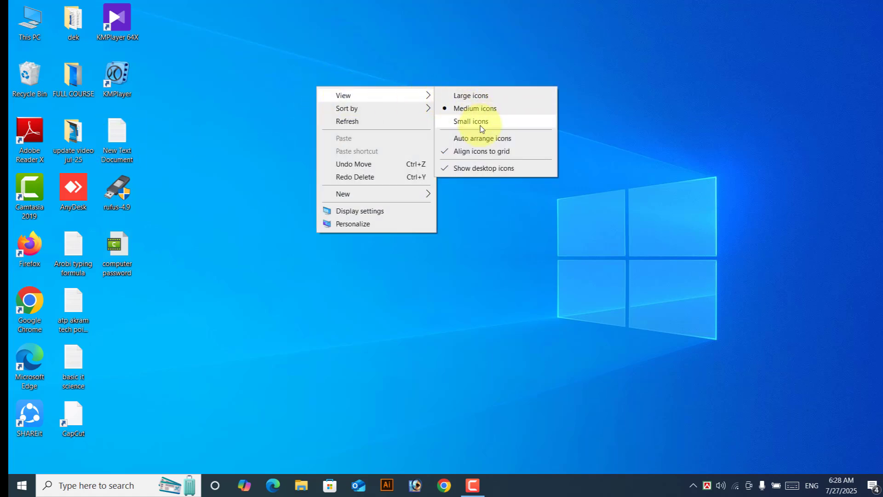
left_click(482, 138)
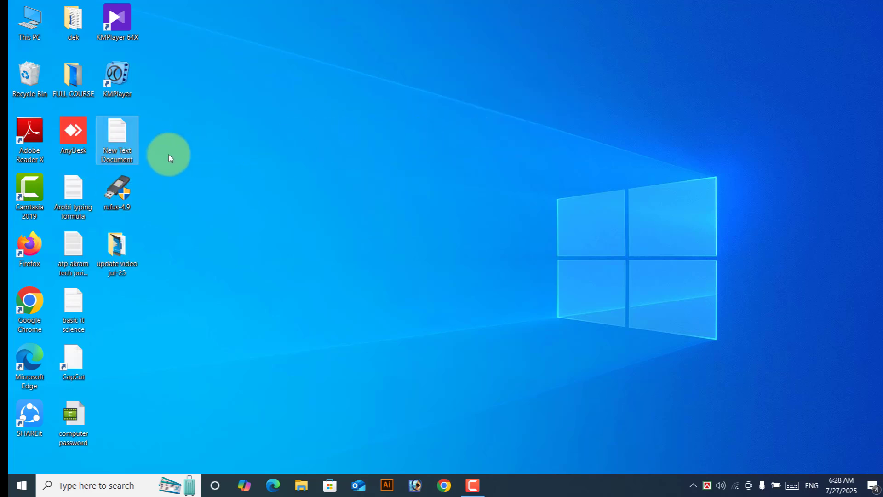
Step: Drag New Text Document around until it snaps into the third column between KMPlayer 64X and KMPlayer
left_click_drag(117, 138, 437, 137)
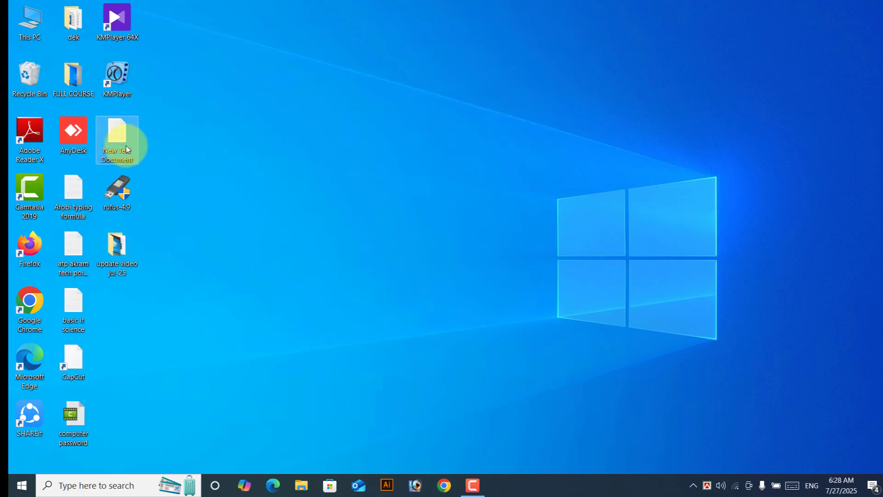
left_click_drag(118, 134, 488, 125)
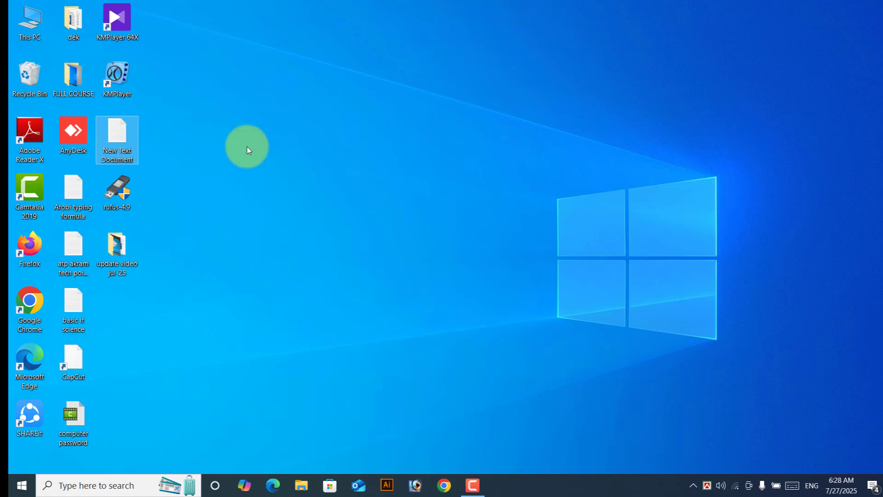
left_click_drag(103, 134, 428, 131)
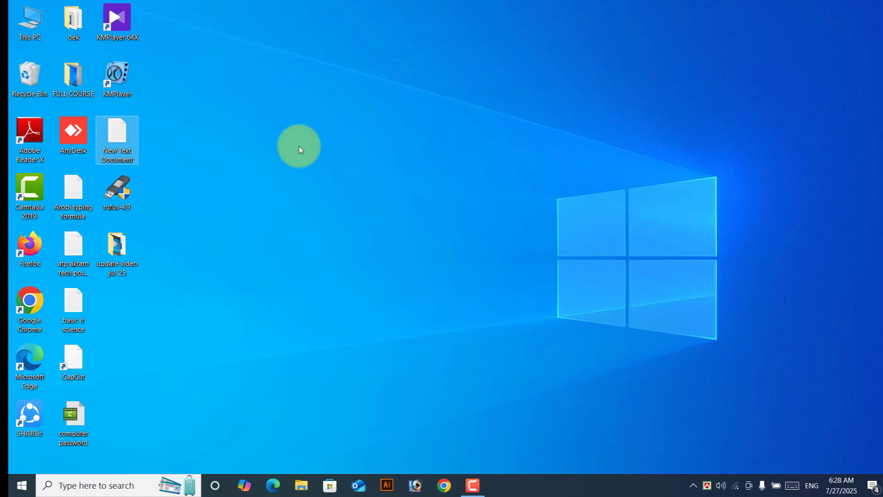
left_click_drag(115, 146, 115, 328)
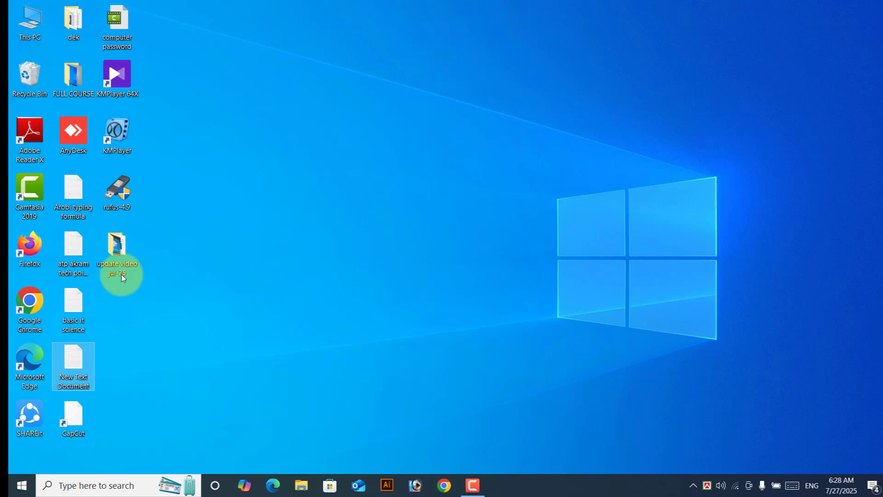
left_click_drag(69, 365, 686, 199)
left_click_drag(123, 138, 740, 49)
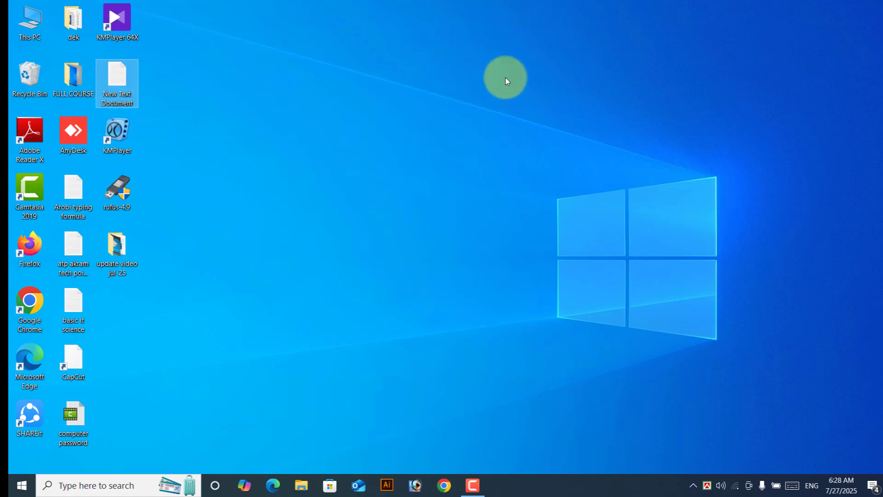
right_click(486, 74)
mouse_move(513, 82)
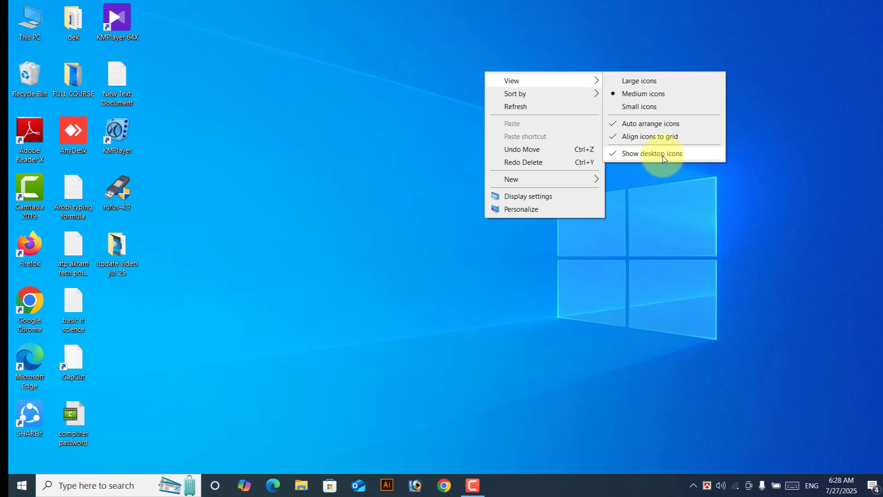
left_click(663, 156)
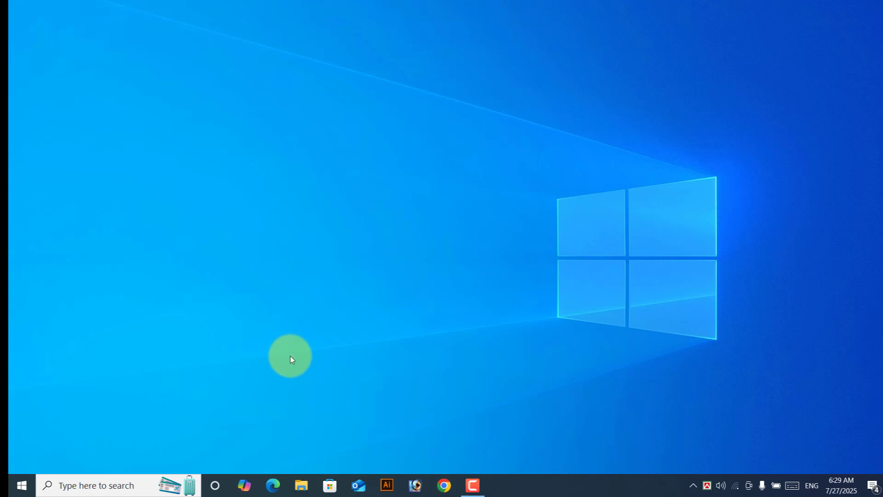
right_click(533, 69)
mouse_move(580, 78)
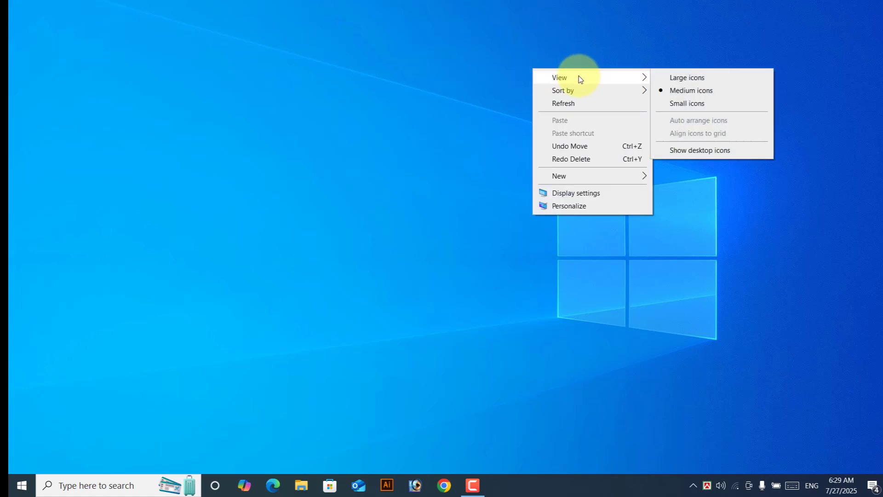
left_click(709, 154)
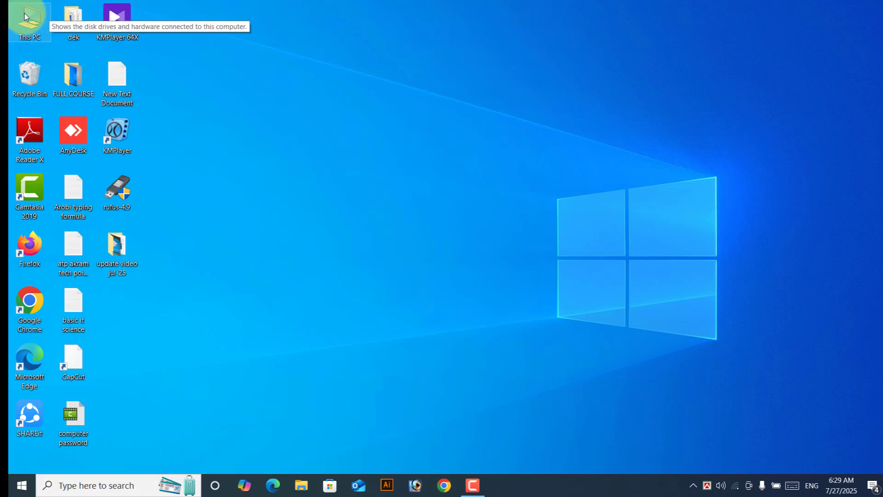
Step: Sort the desktop icons by Name, putting the folders dek, FULL COURSE and update video jul-25 first
right_click(478, 39)
mouse_move(496, 45)
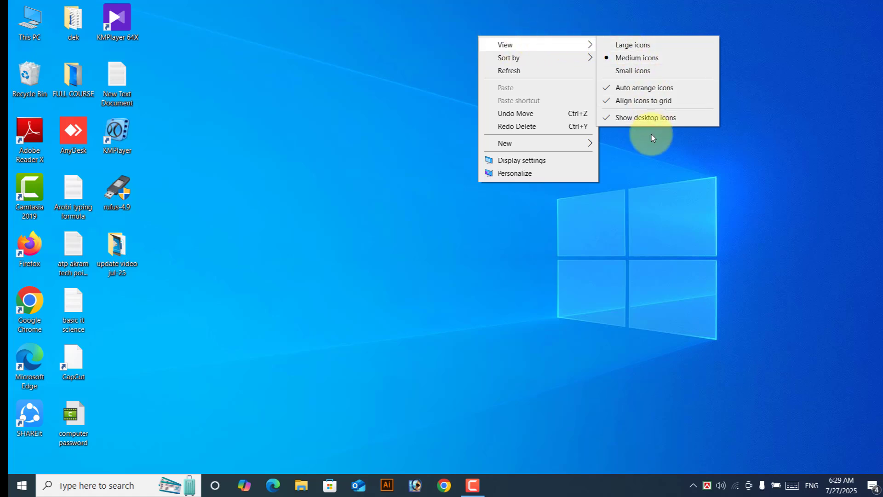
mouse_move(508, 59)
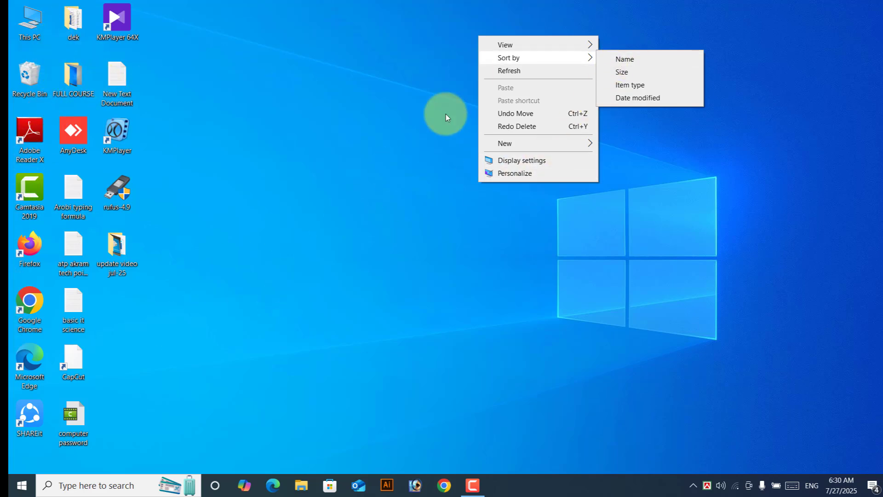
left_click(628, 60)
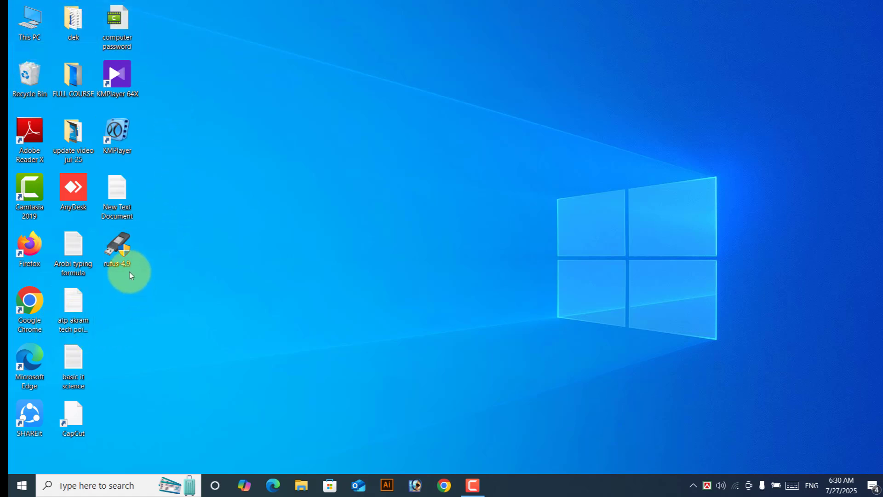
Step: Sort the desktop icons by Size, with AnyDesk now first
right_click(415, 45)
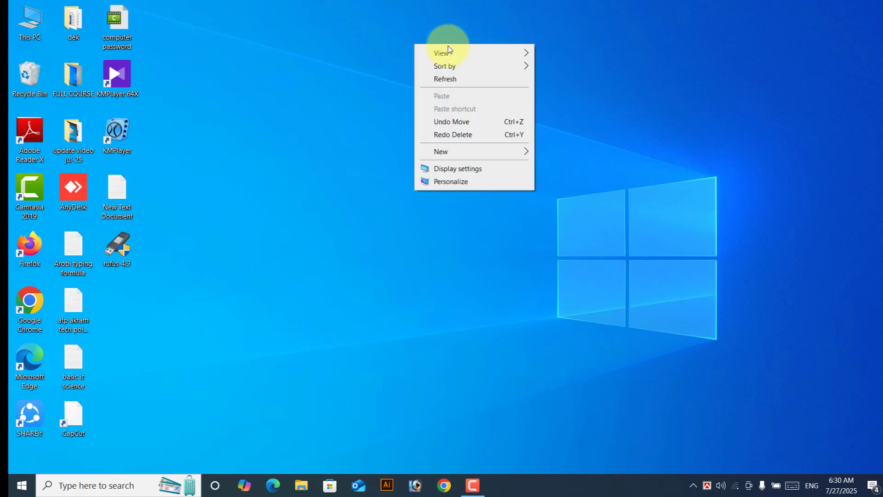
mouse_move(446, 69)
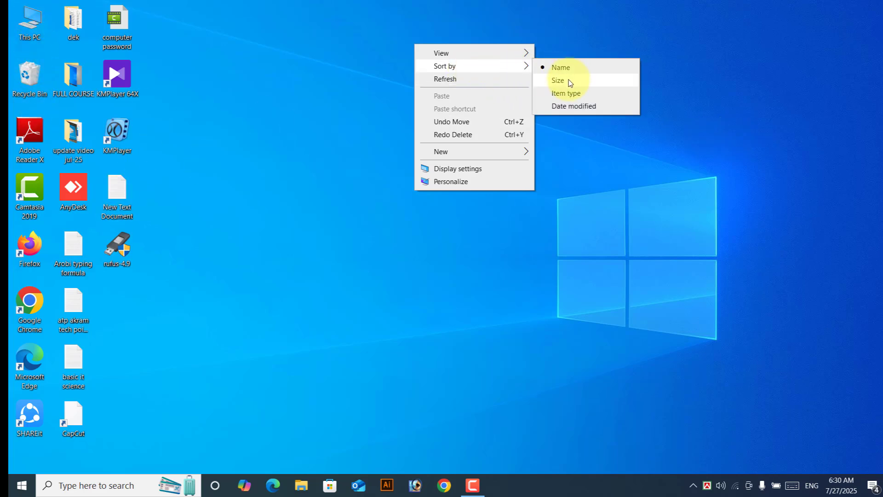
left_click(569, 80)
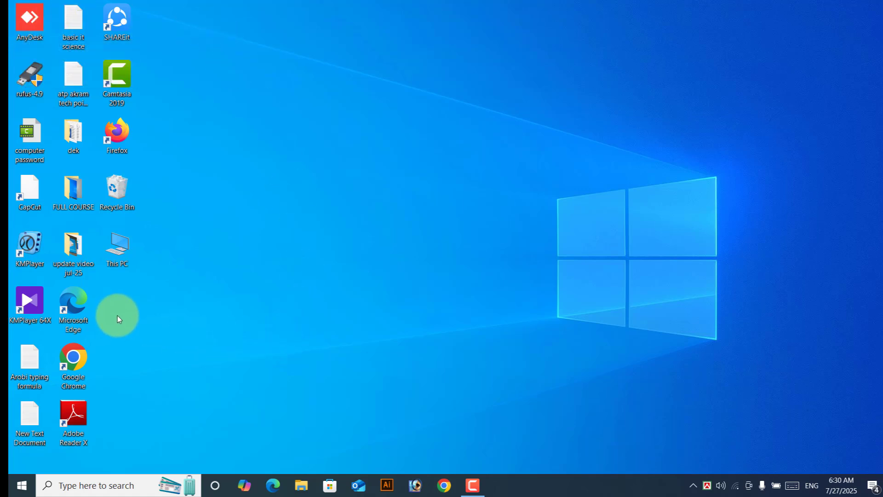
double_click(125, 245)
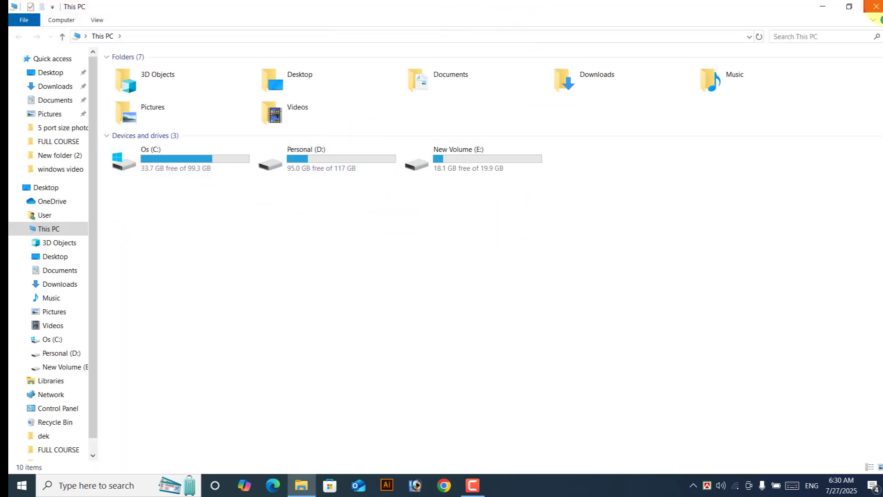
left_click(877, 6)
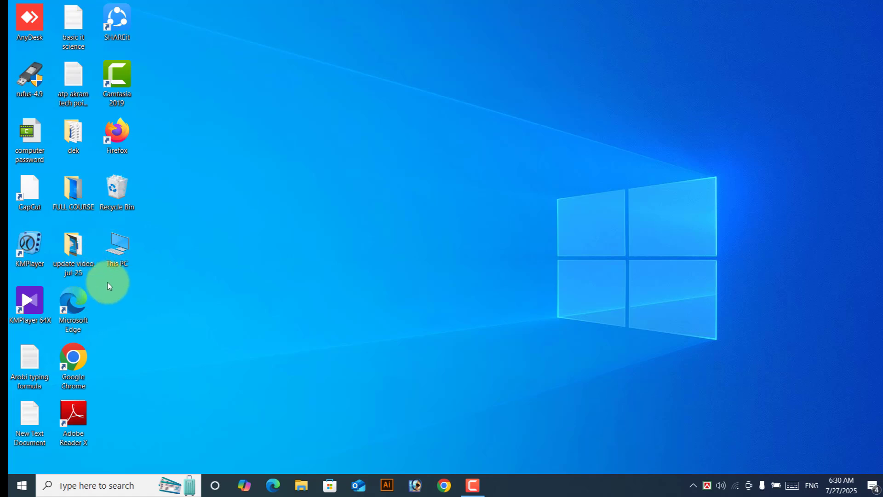
Step: Sort the desktop icons by Item type
left_click(117, 262)
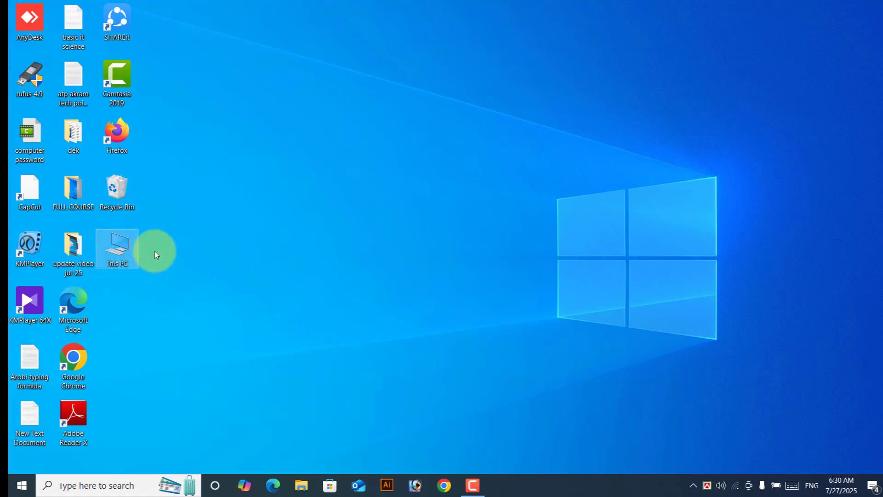
right_click(351, 81)
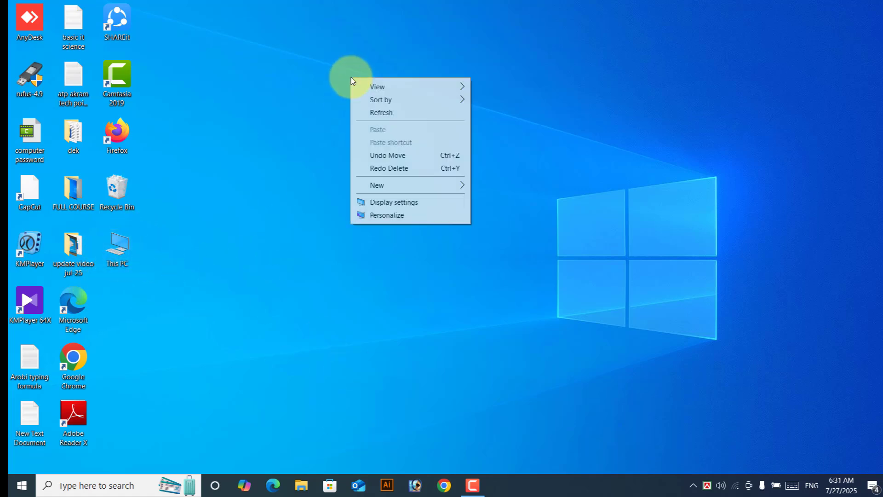
mouse_move(378, 100)
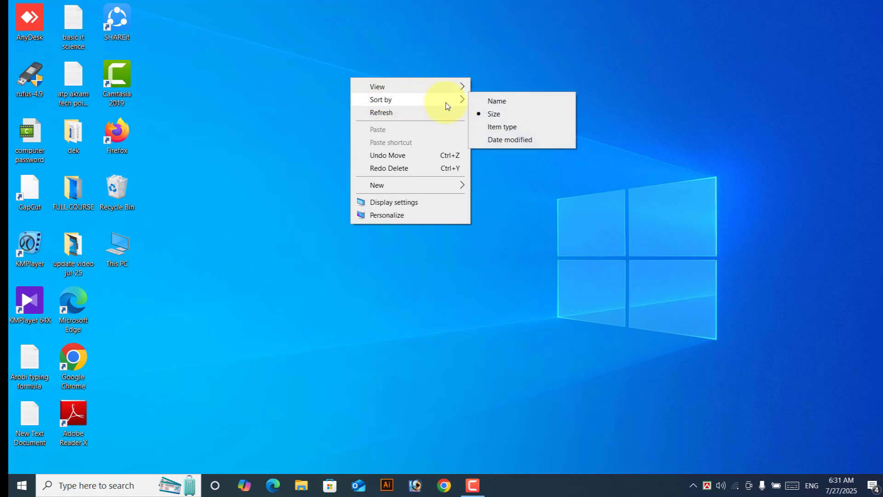
left_click(502, 129)
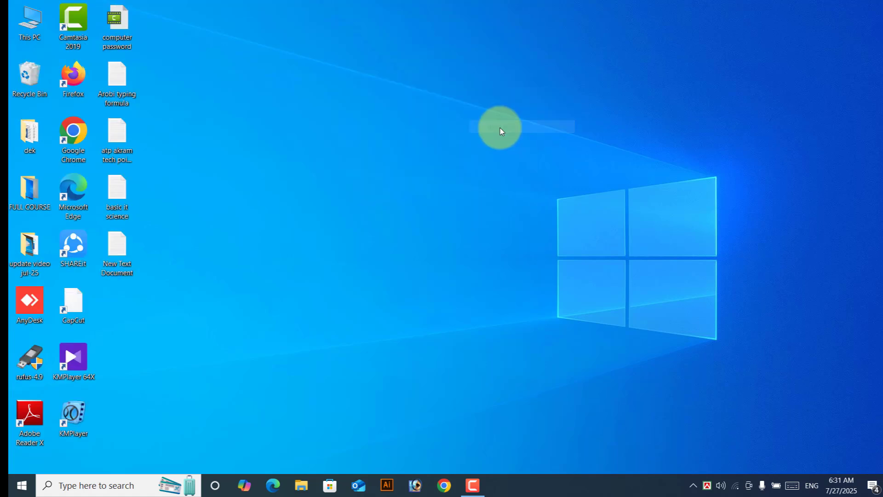
Step: Re-sort the desktop icons by Date modified, starting with computer password
right_click(399, 45)
mouse_move(435, 69)
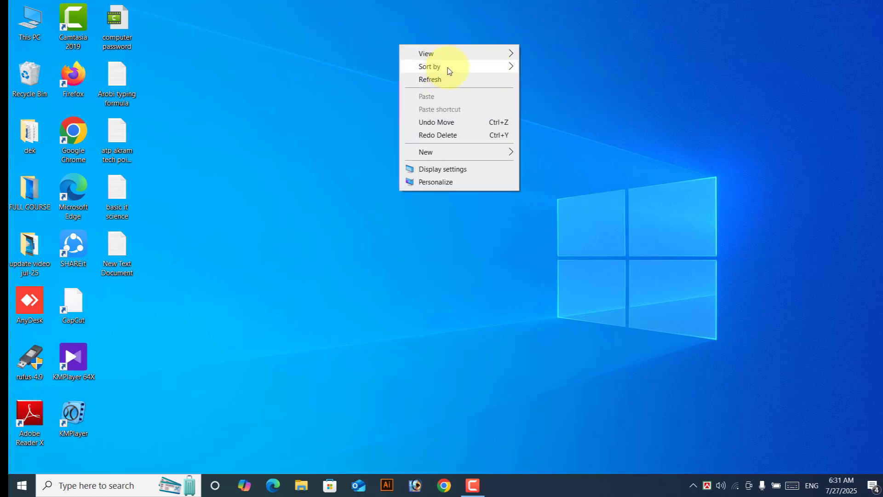
mouse_move(515, 66)
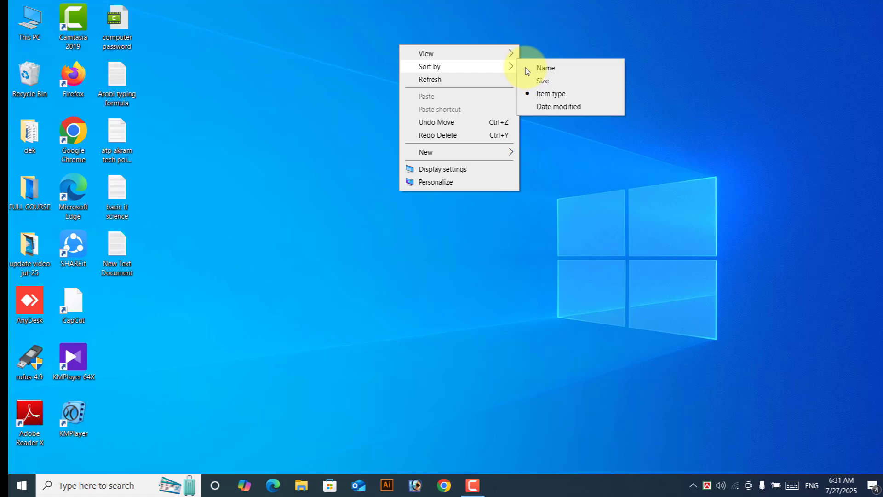
left_click(560, 109)
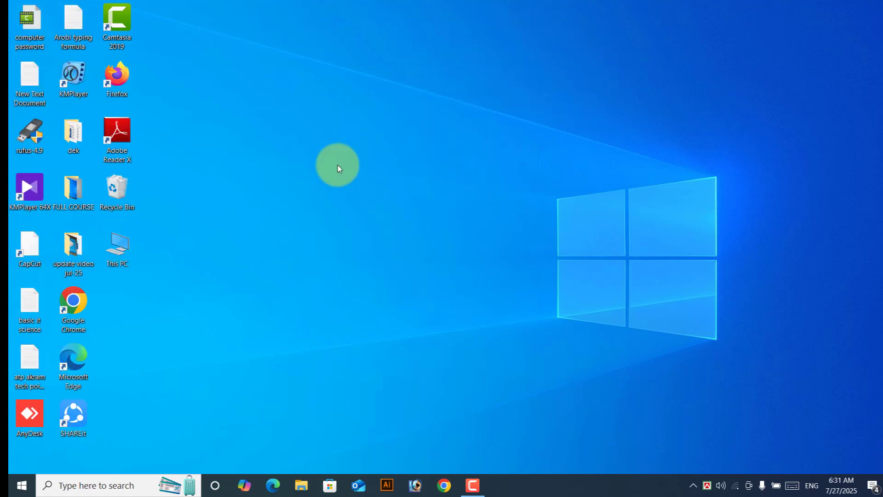
right_click(393, 46)
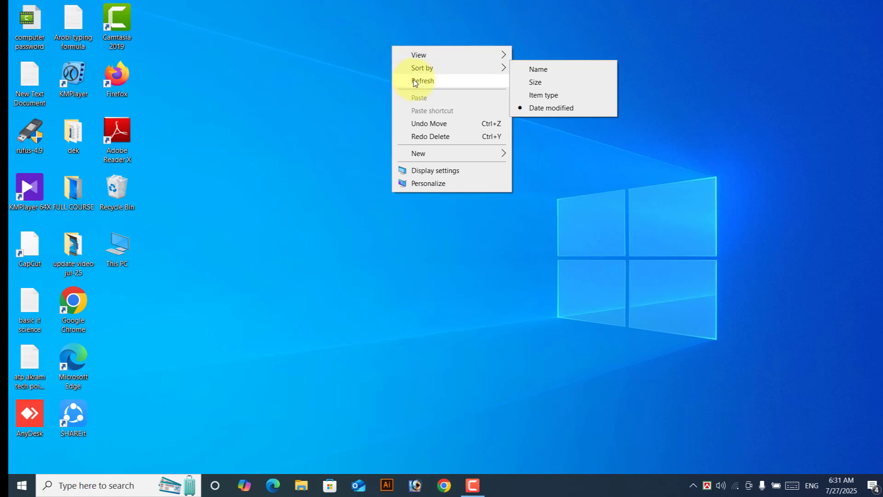
left_click(357, 36)
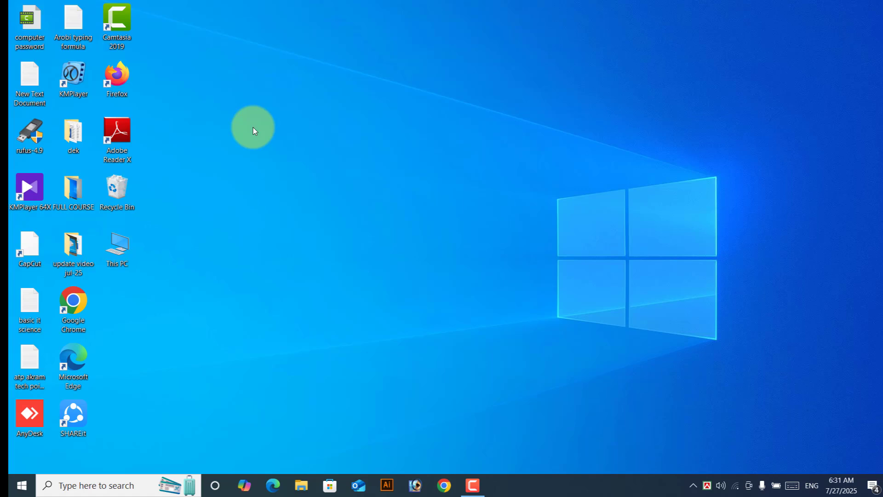
right_click(470, 37)
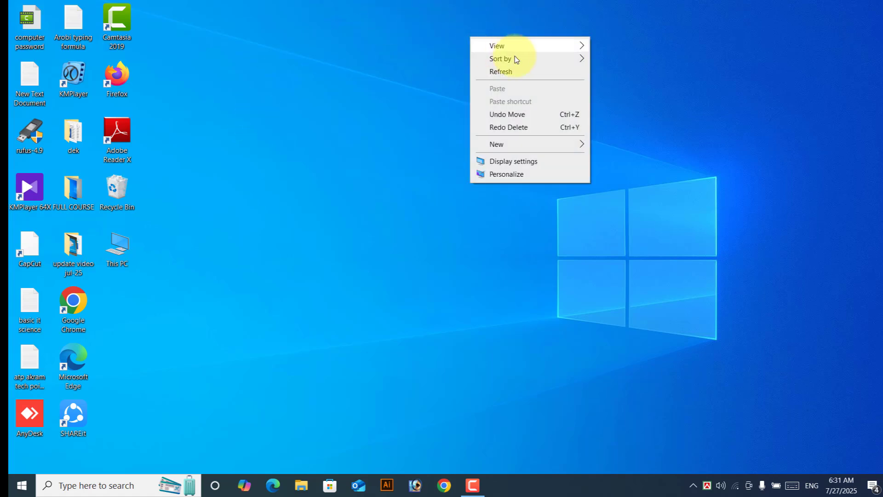
left_click(503, 73)
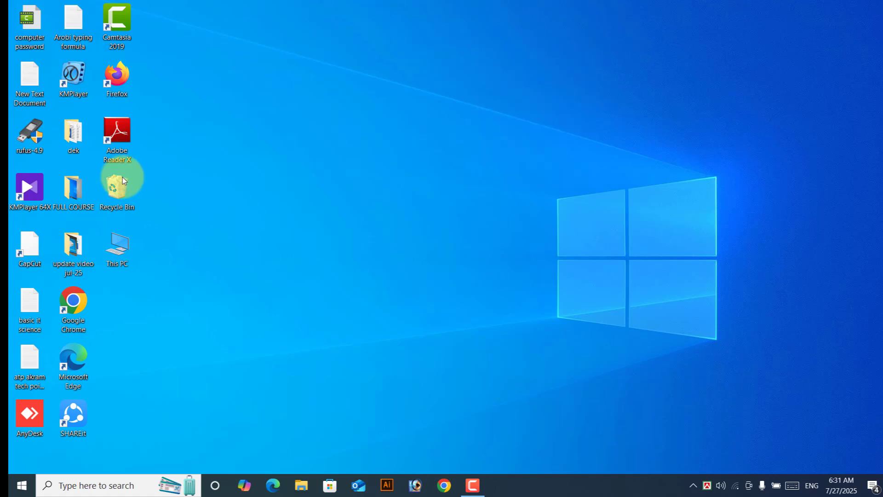
right_click(493, 57)
mouse_move(508, 62)
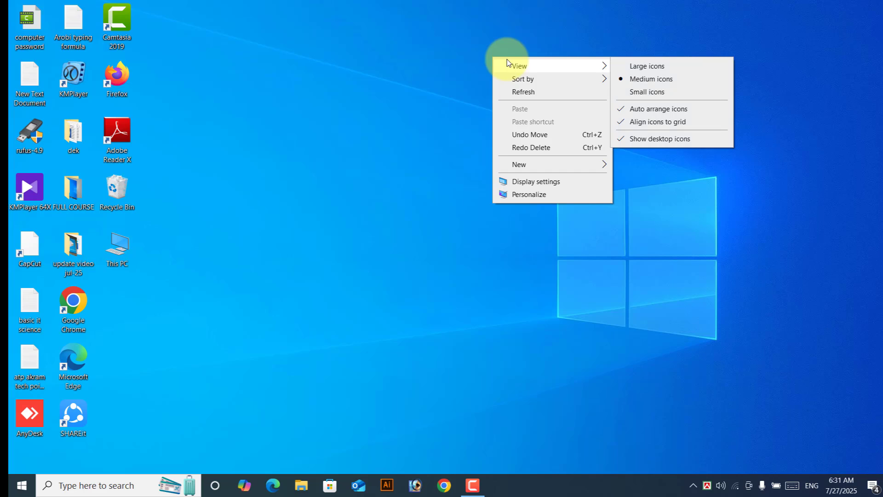
right_click(295, 69)
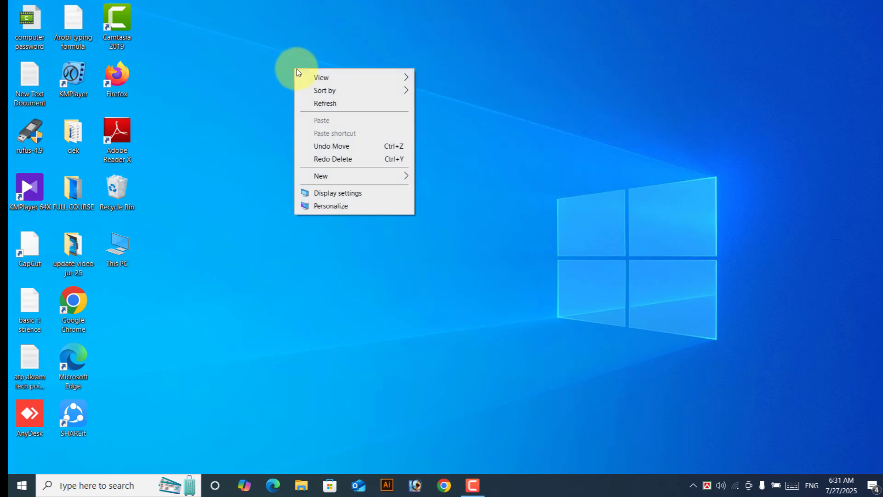
left_click(408, 63)
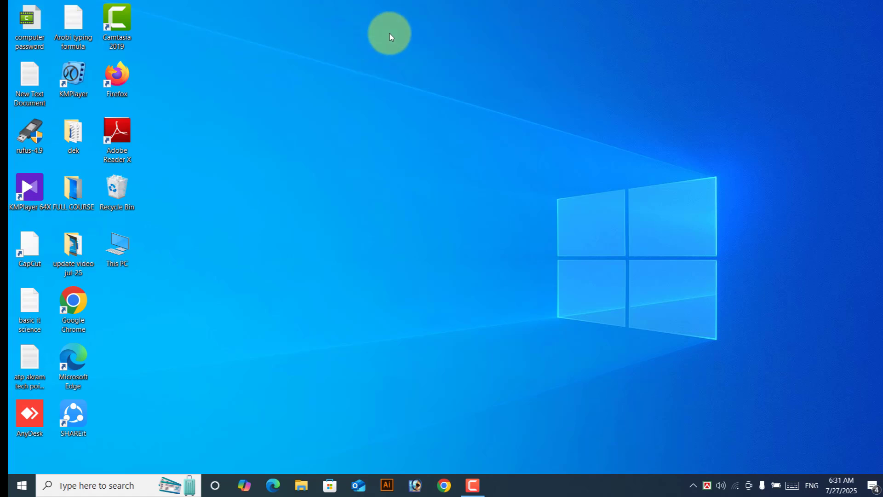
Step: Create a new folder on the desktop with New > Folder
right_click(412, 25)
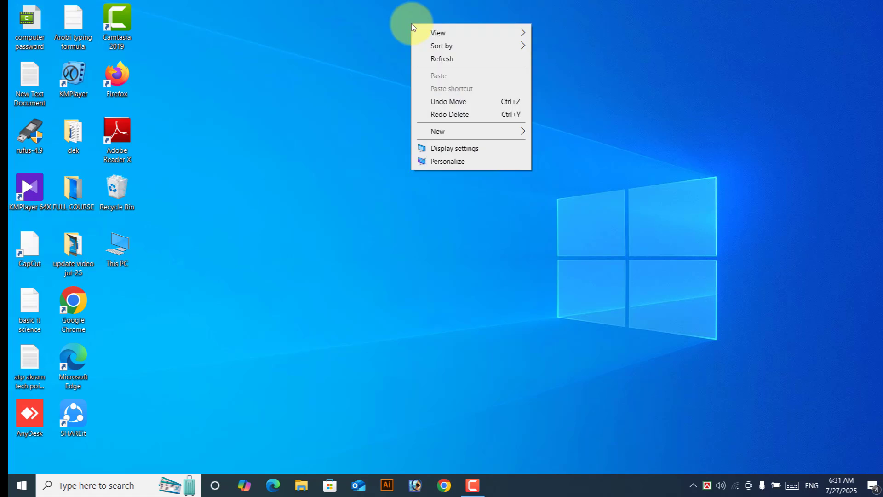
mouse_move(437, 135)
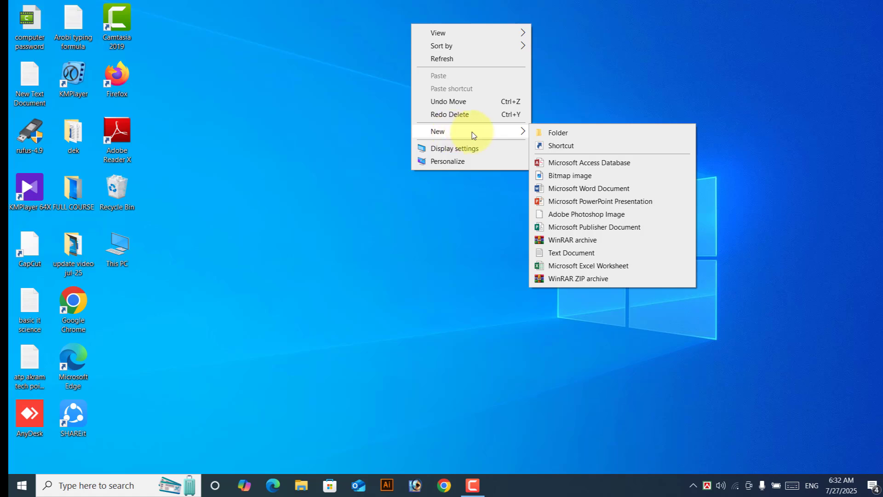
left_click(570, 136)
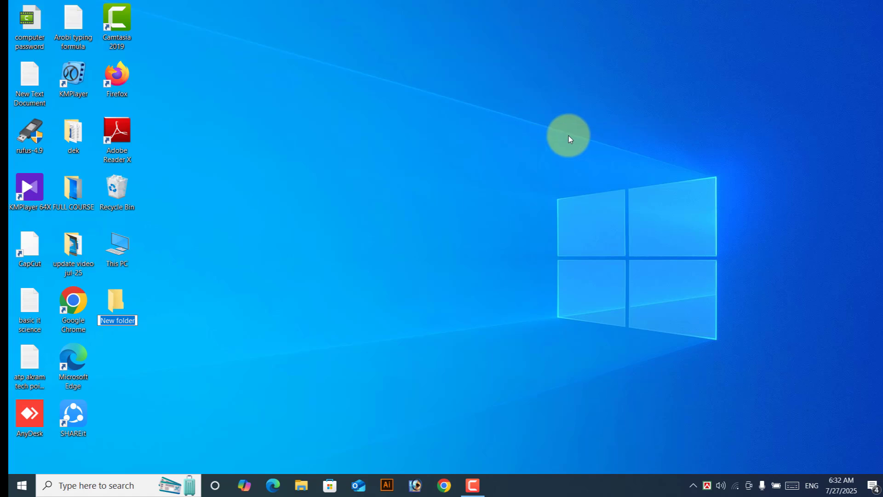
Step: Drag the new folder into open space near the top centre of the desktop
left_click_drag(123, 309, 598, 83)
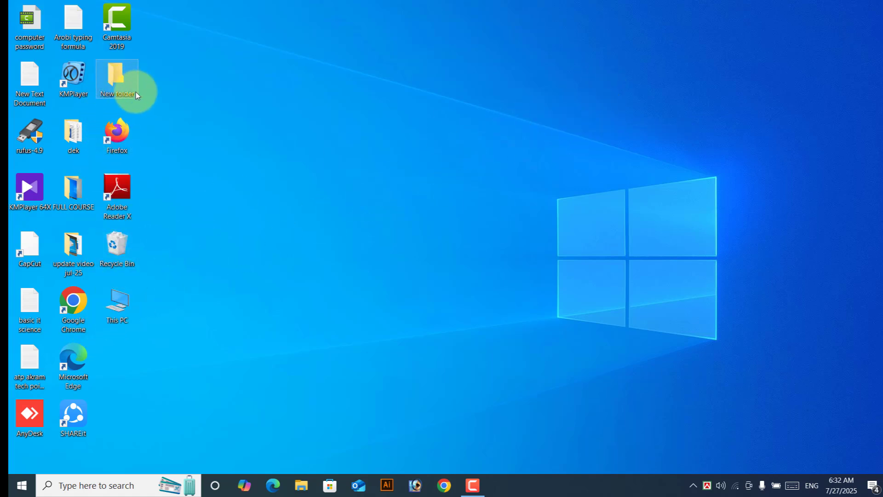
left_click_drag(125, 87, 477, 72)
left_click(468, 122)
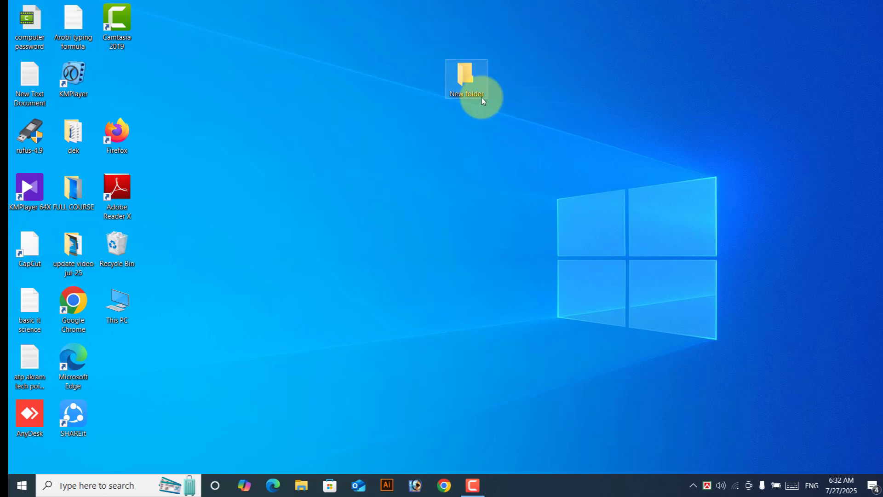
Step: Rename the top-centre 'New folder' to 'file document' and deselect it
right_click(468, 74)
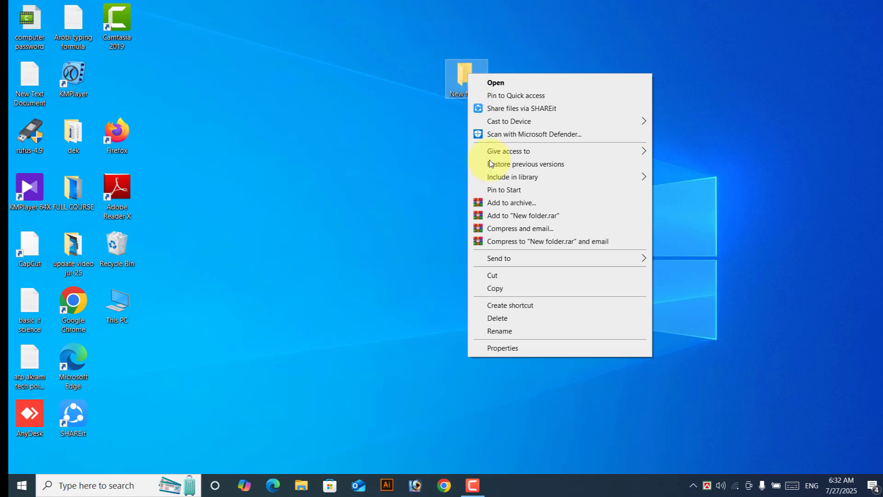
left_click(504, 332)
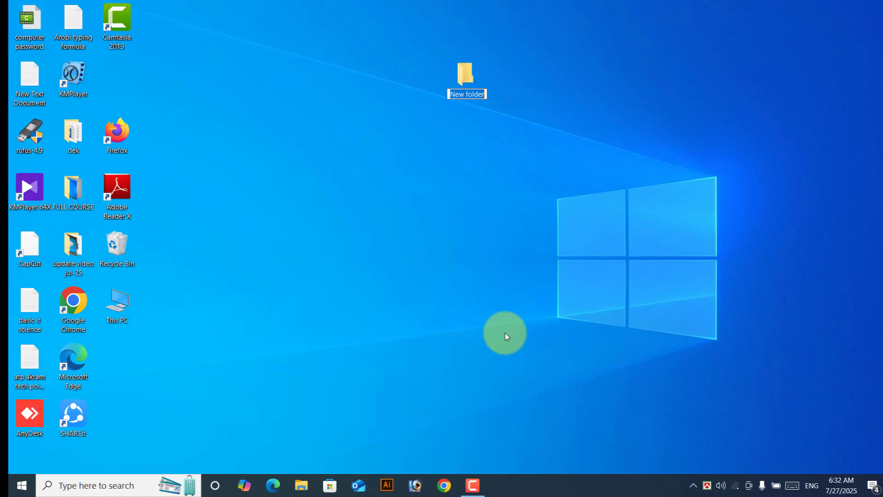
type("file document")
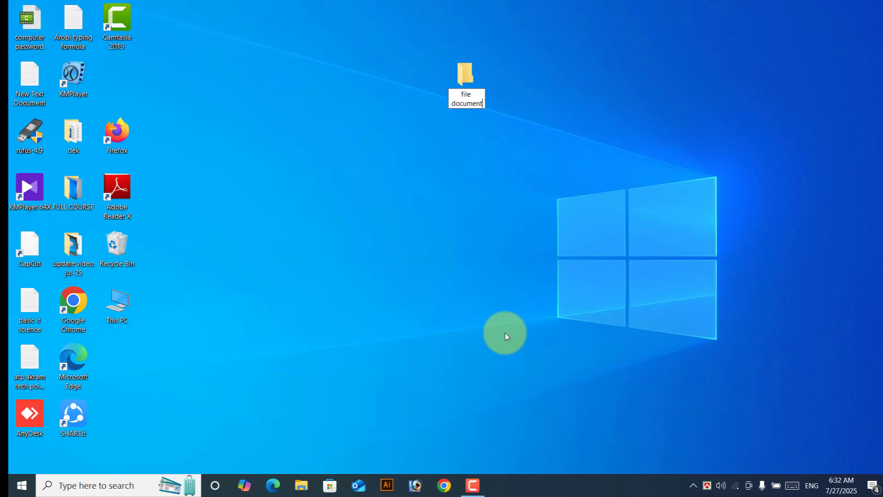
key("Return")
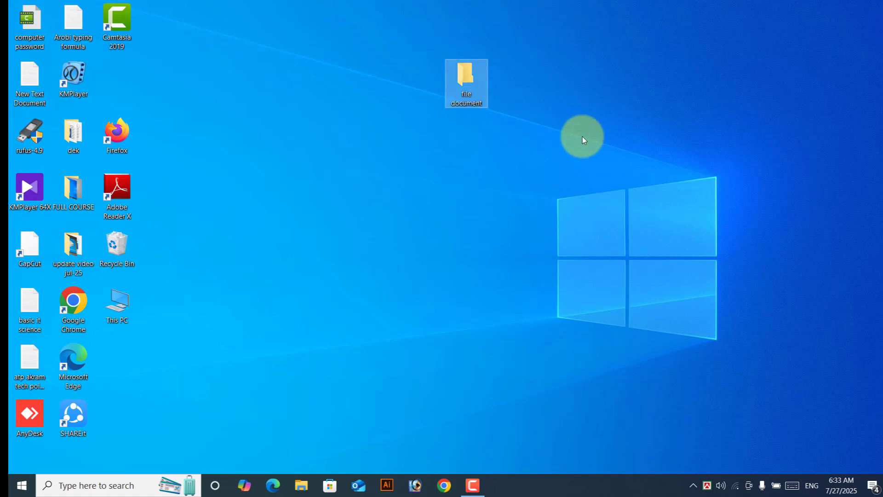
left_click(485, 133)
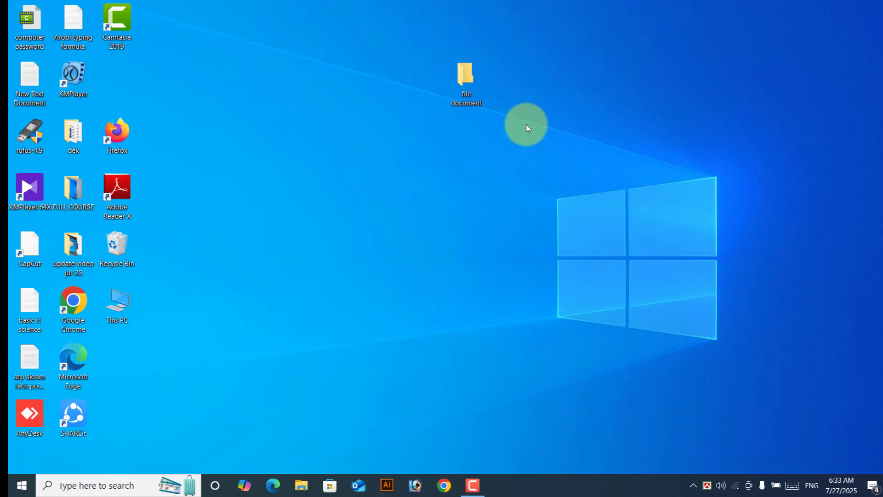
Step: Create a Microsoft Word Document named 'application' beside the 'file document' folder
right_click(581, 81)
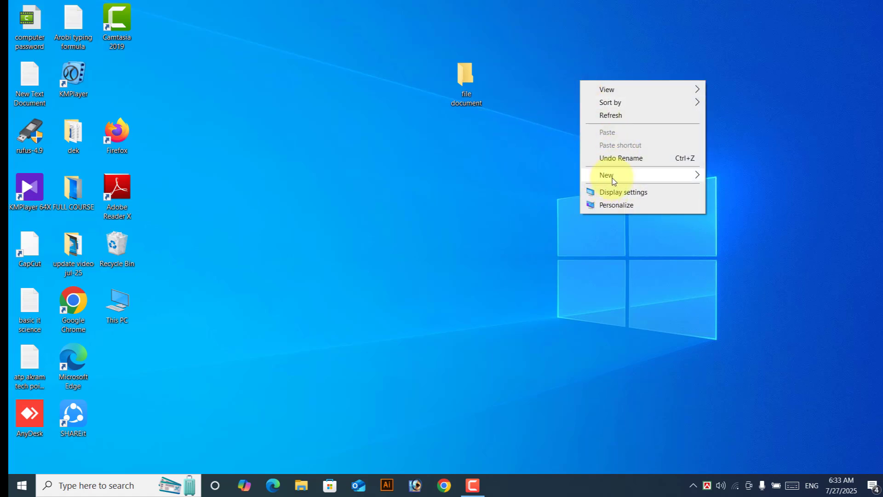
mouse_move(613, 180)
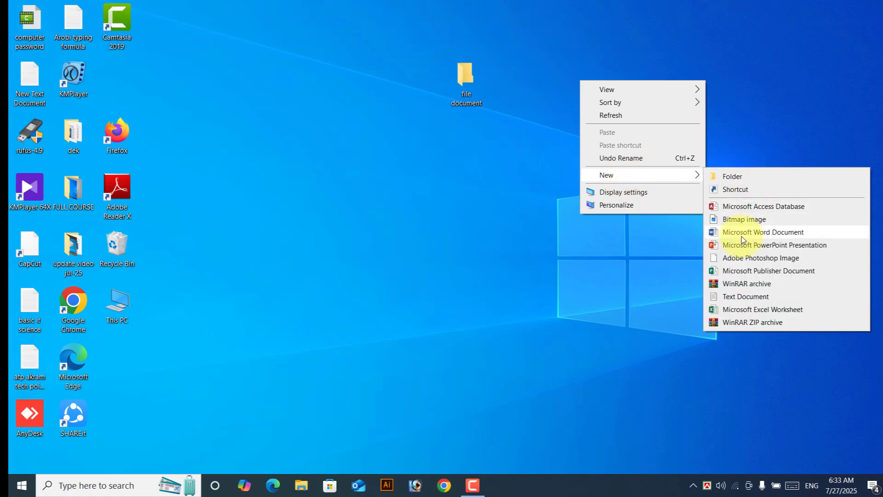
left_click(786, 235)
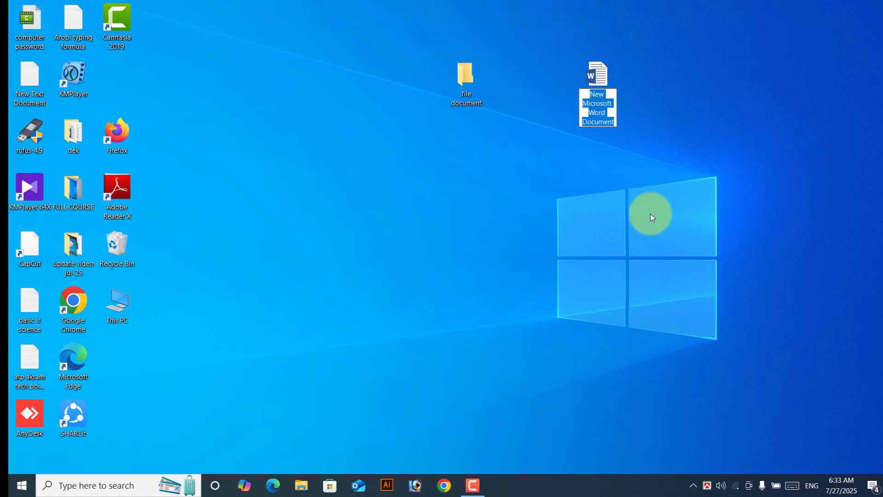
type("a")
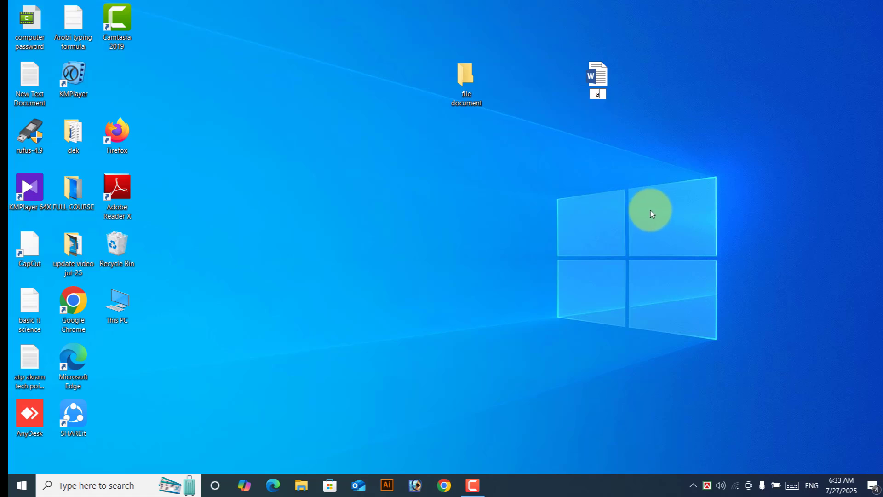
type("pplication")
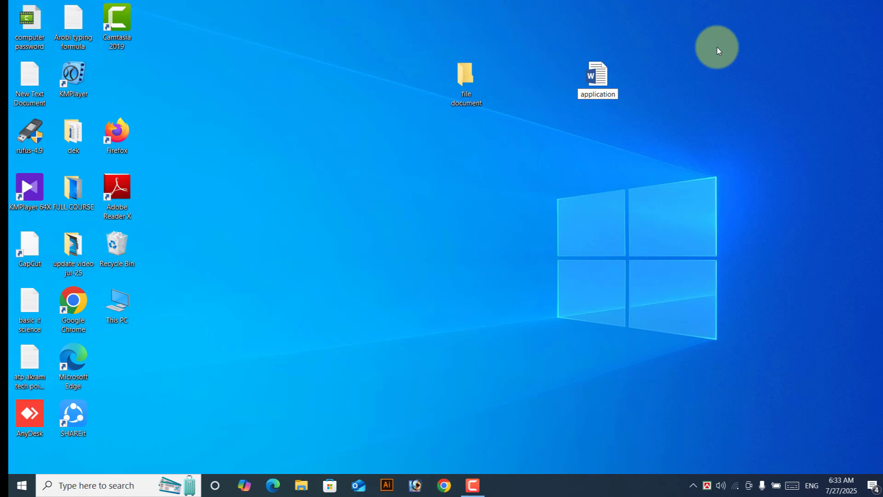
key("Return")
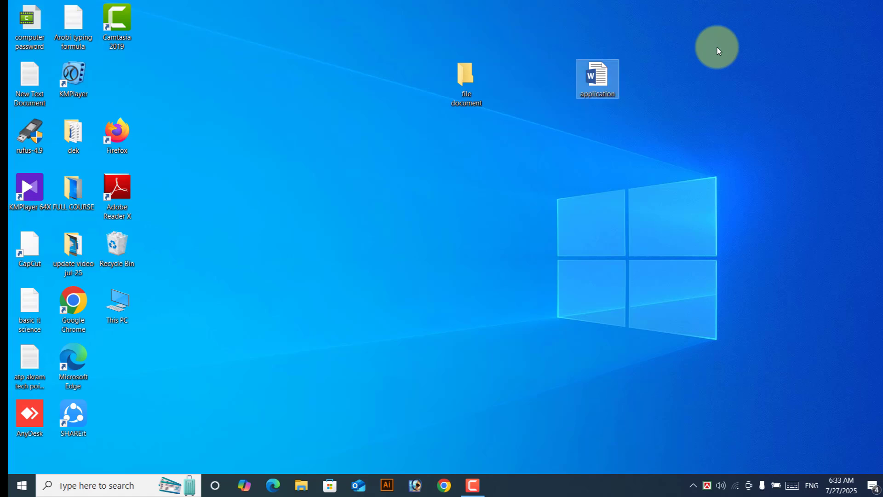
right_click(699, 49)
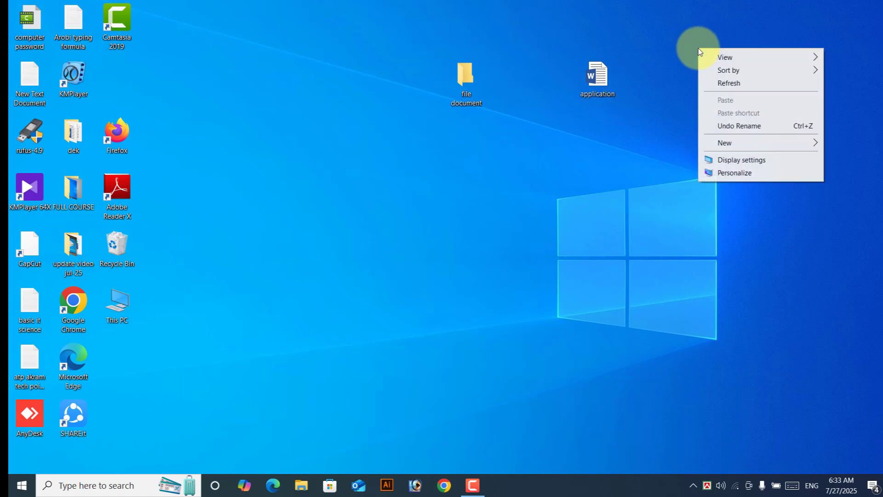
mouse_move(740, 146)
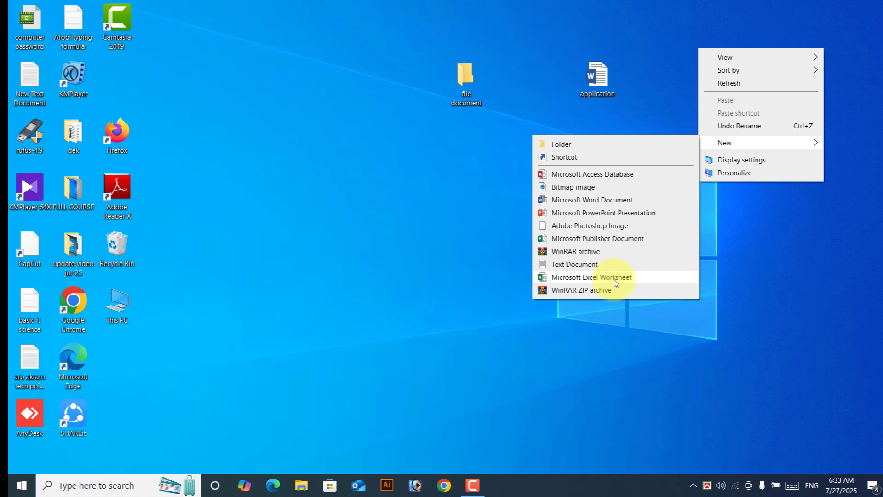
left_click(615, 278)
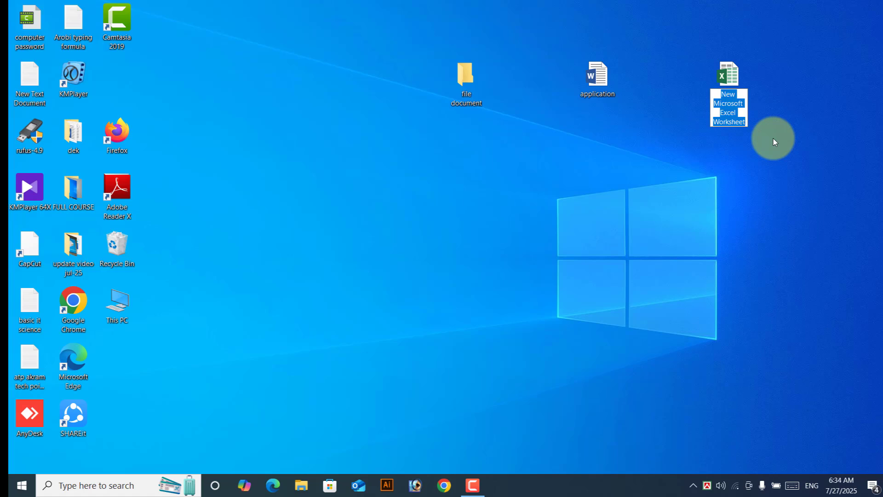
type("format")
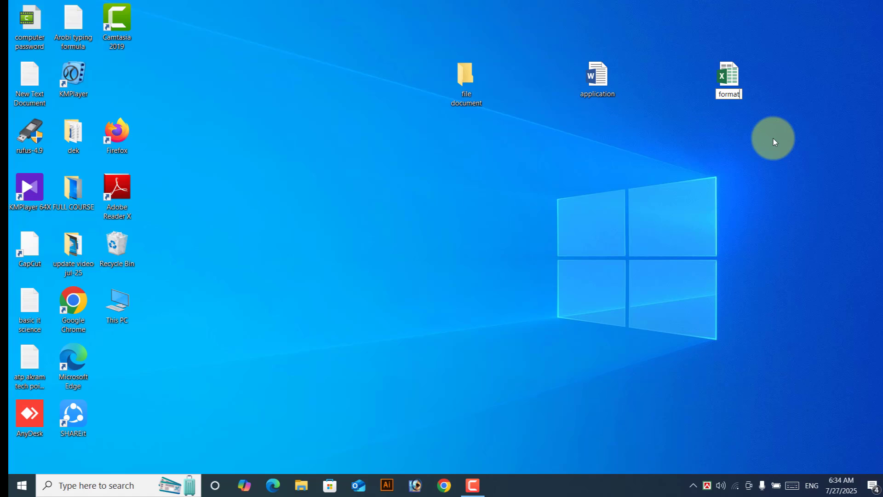
key("Return")
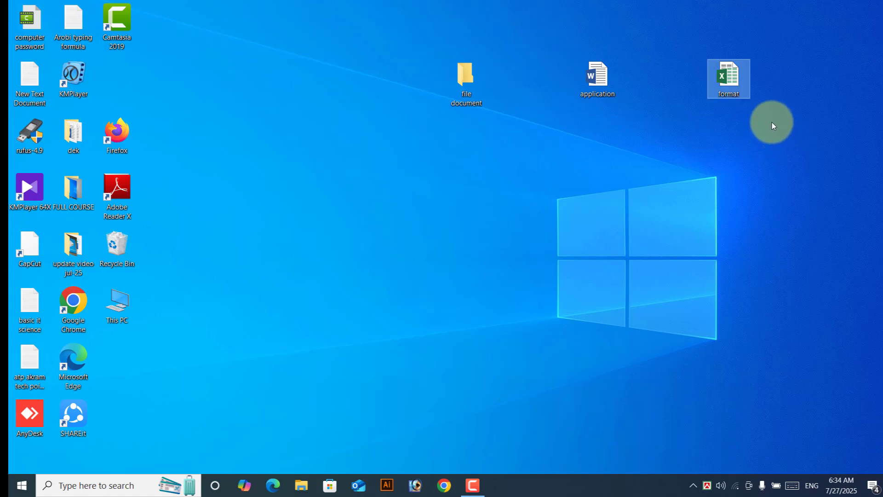
left_click(476, 82)
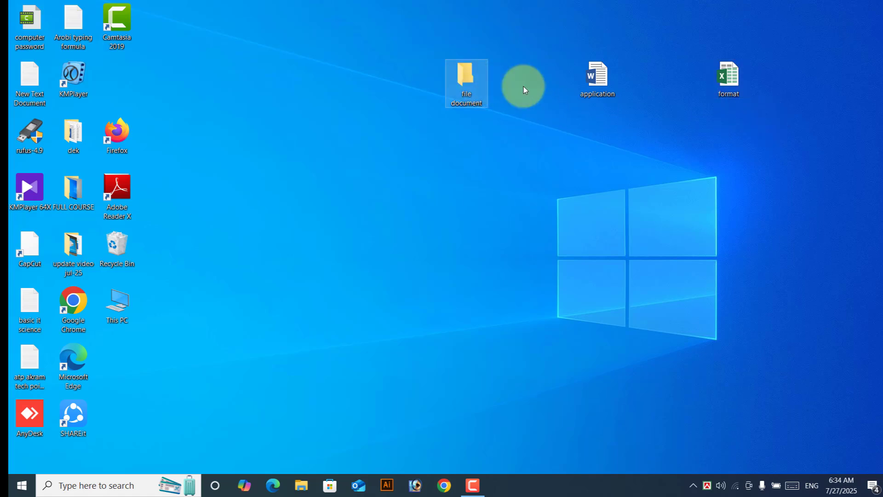
left_click(614, 84)
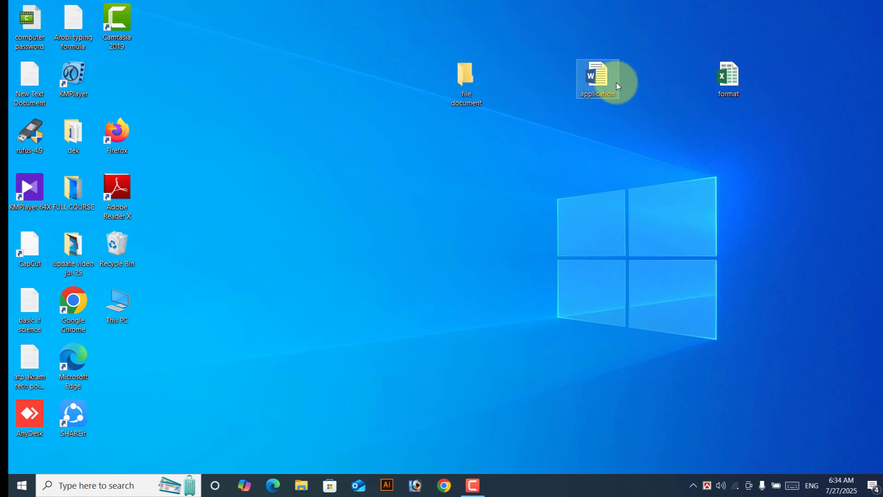
left_click(736, 78)
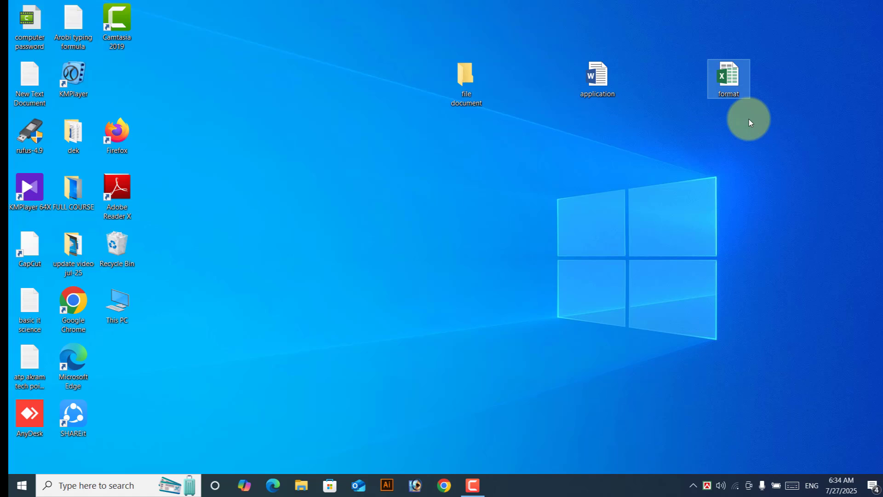
Step: Add a new blank text document to the desktop, name it 'note', then deselect it
right_click(757, 157)
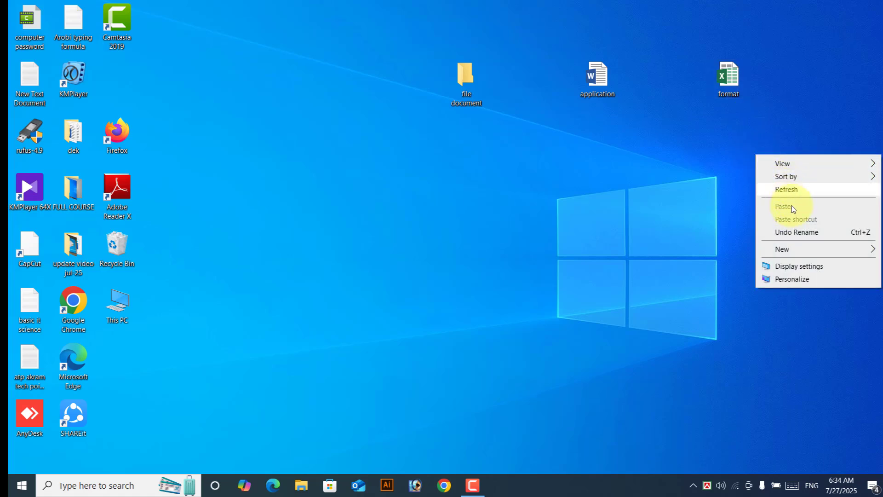
mouse_move(788, 255)
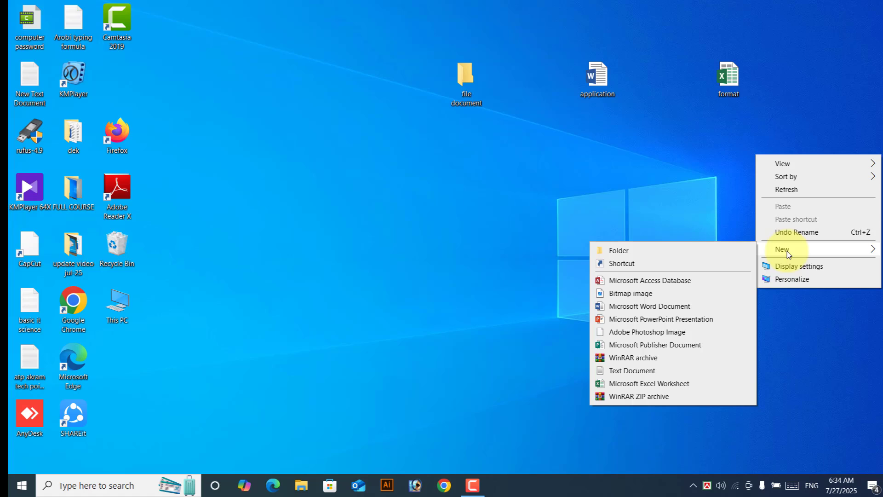
left_click(642, 372)
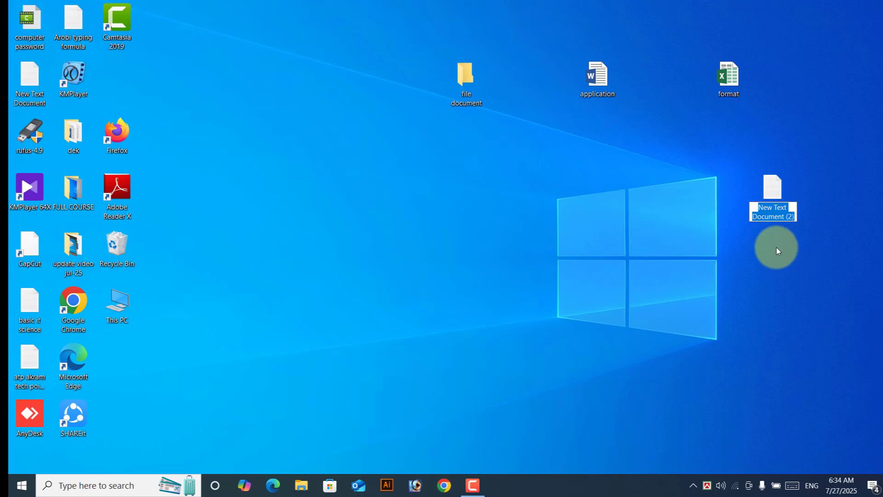
type("note")
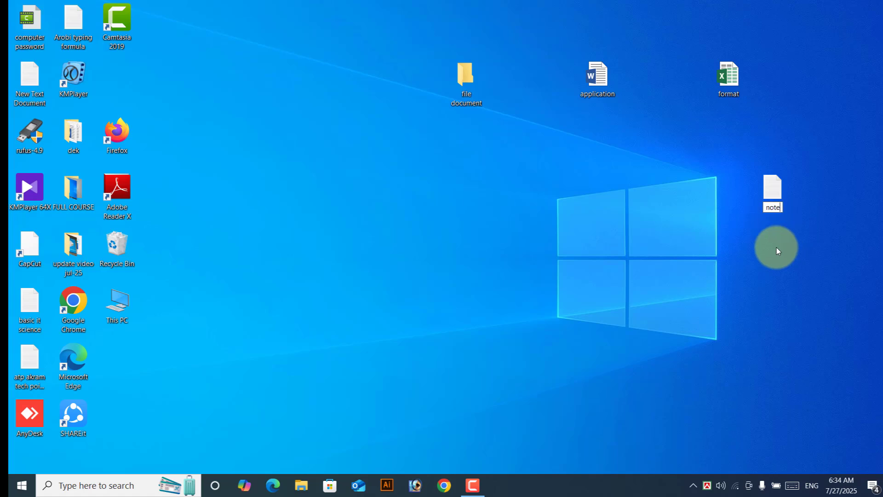
key("Return")
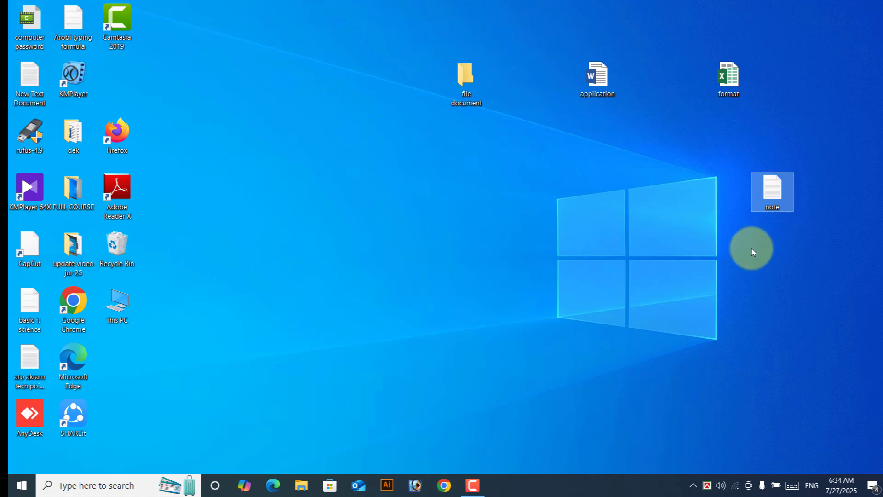
left_click(752, 251)
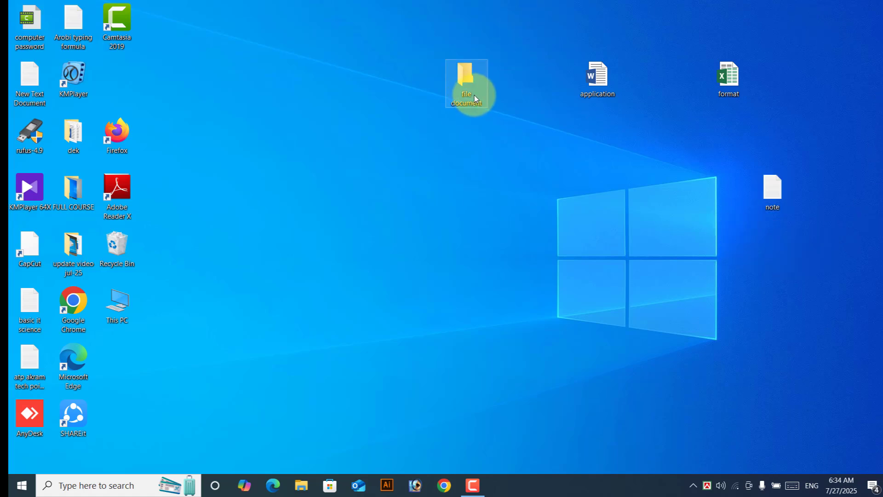
Step: Drag the 'application' Word file next to the 'format' spreadsheet on the desktop
left_click(612, 83)
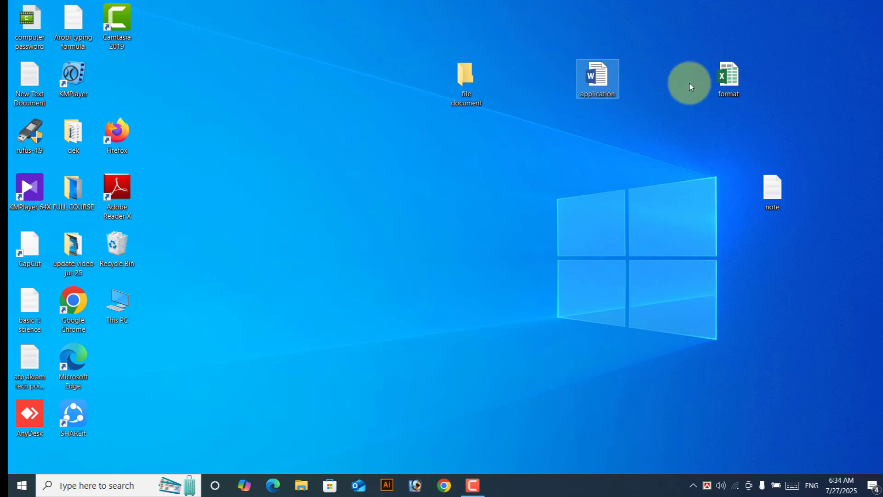
left_click(738, 79)
left_click(779, 192)
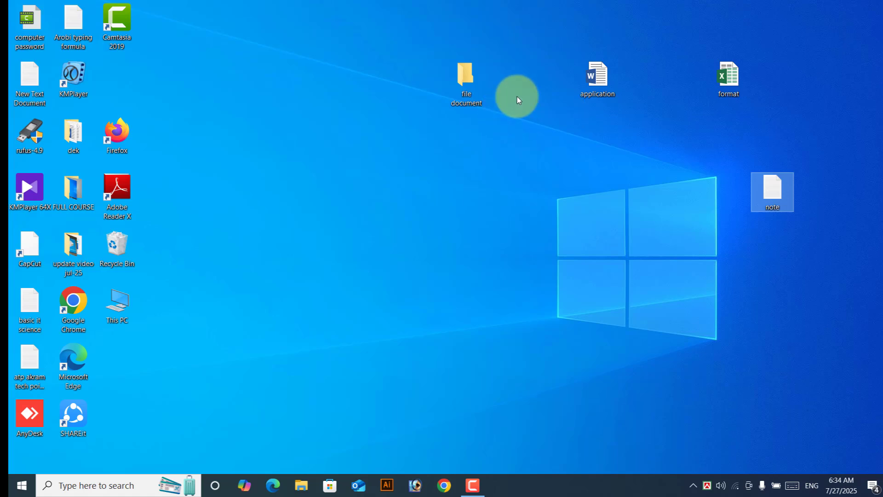
left_click_drag(615, 95, 743, 89)
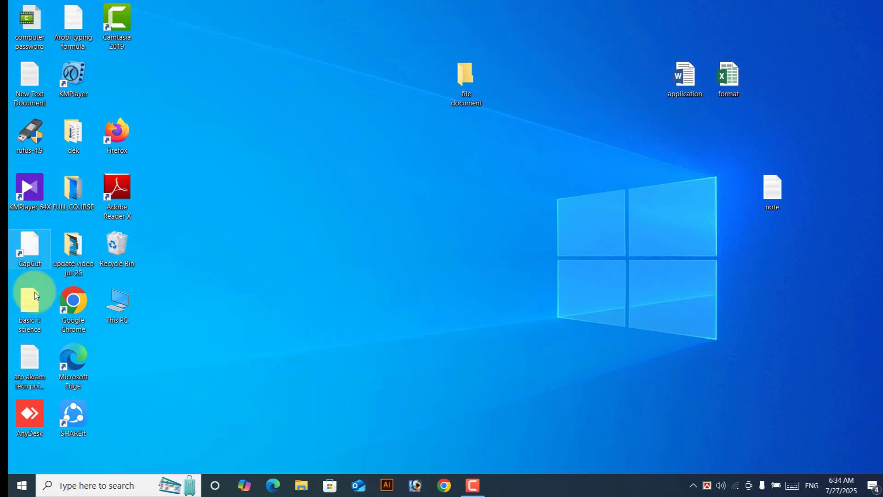
left_click(681, 285)
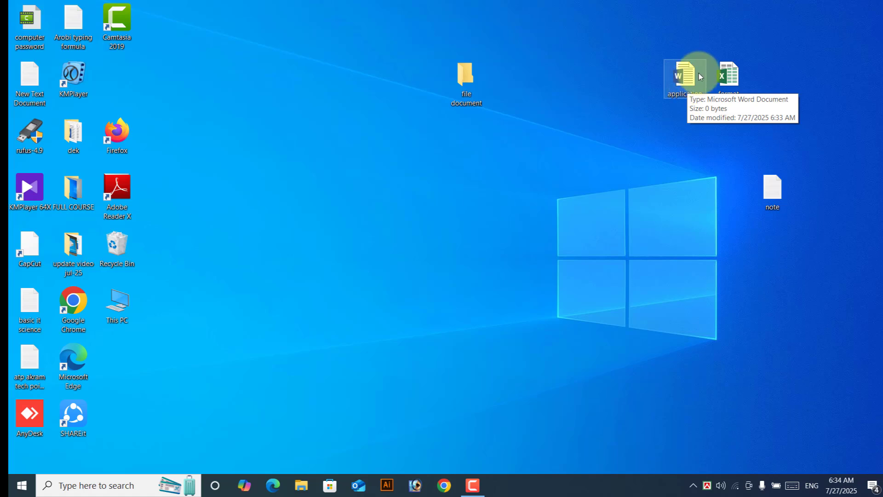
Step: Drag 'application', 'format' and 'note' into the 'file document' folder, checking its contents after the first
left_click(466, 74)
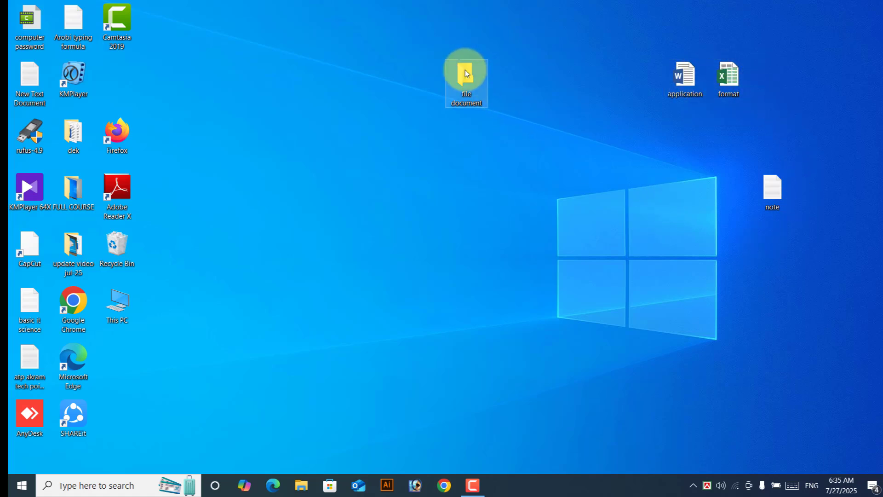
left_click(688, 80)
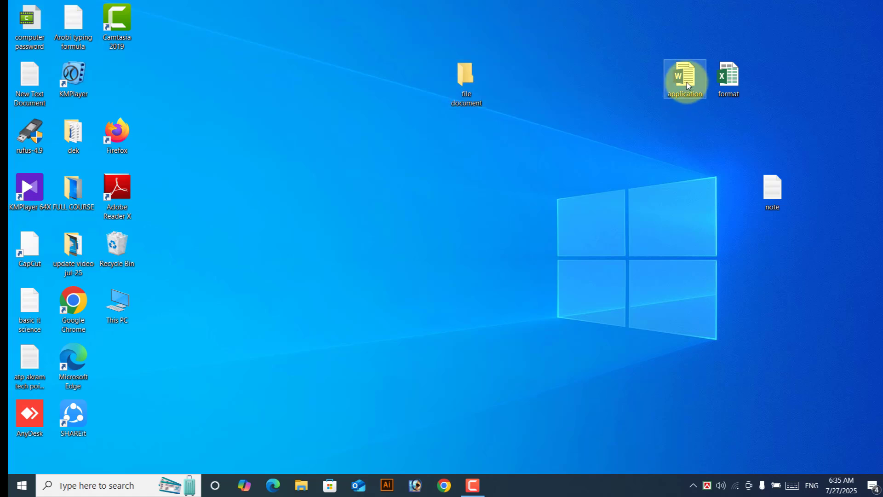
left_click_drag(688, 84, 469, 91)
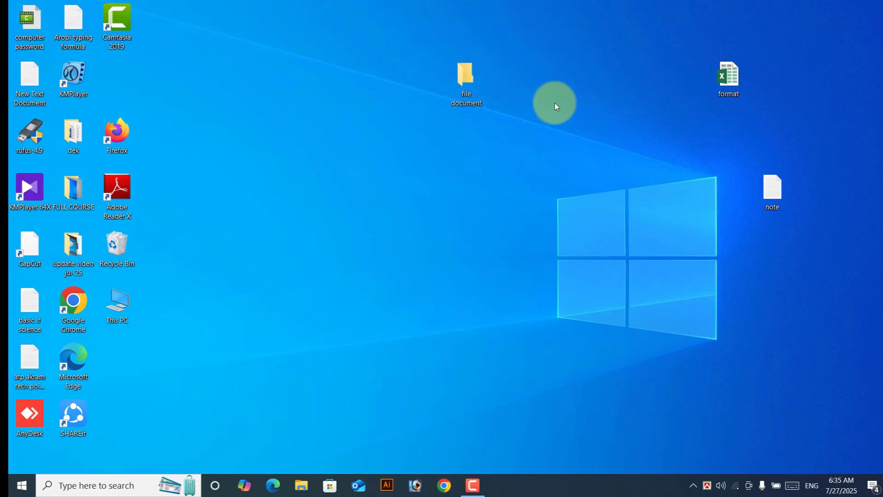
double_click(469, 87)
left_click(140, 78)
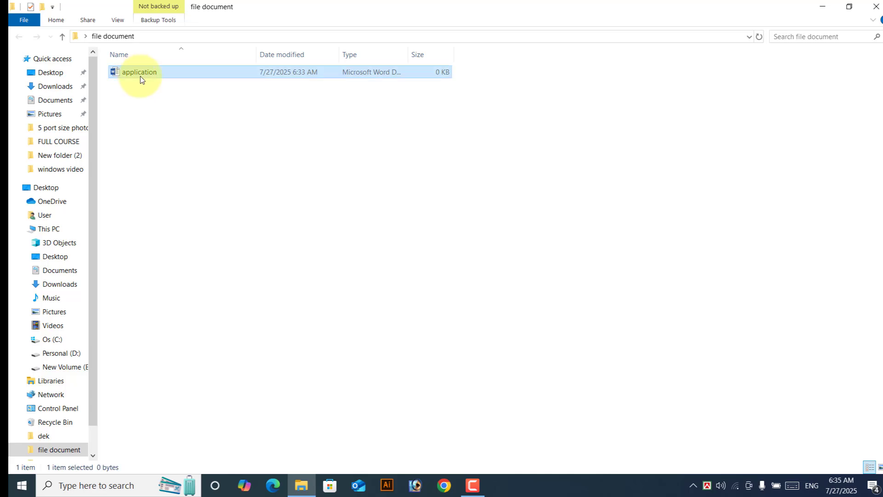
left_click(876, 6)
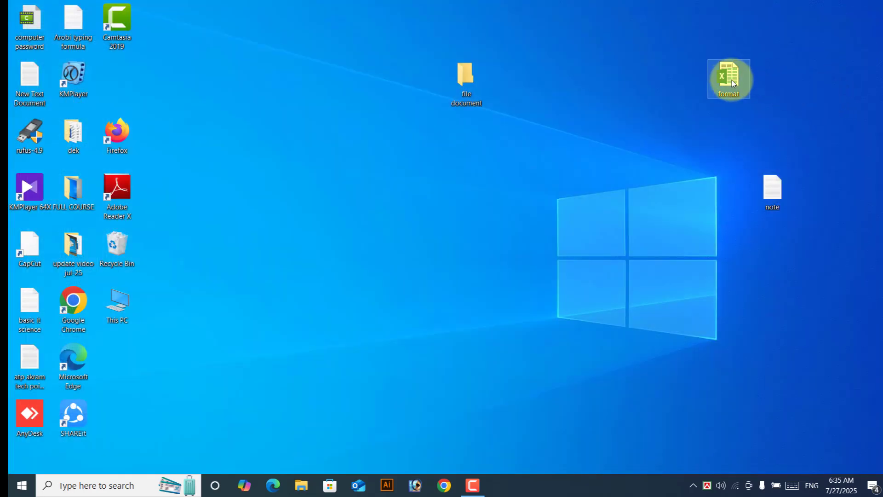
left_click_drag(732, 80, 474, 86)
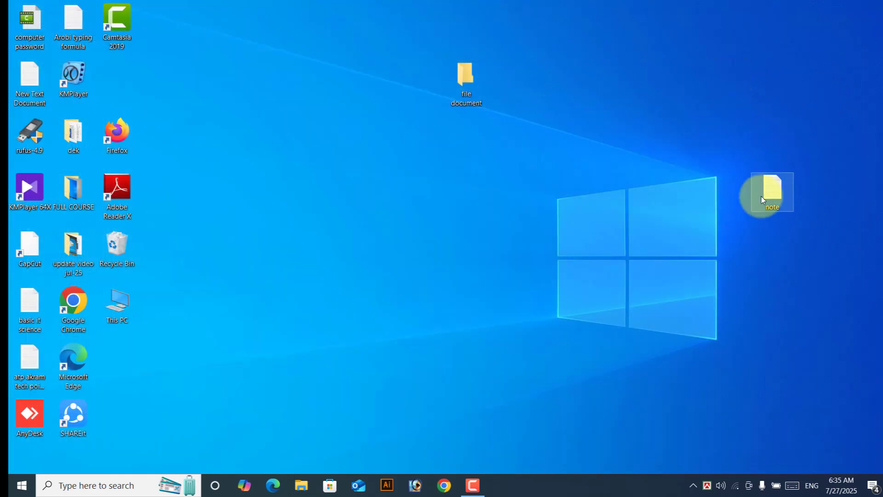
left_click_drag(761, 197, 473, 102)
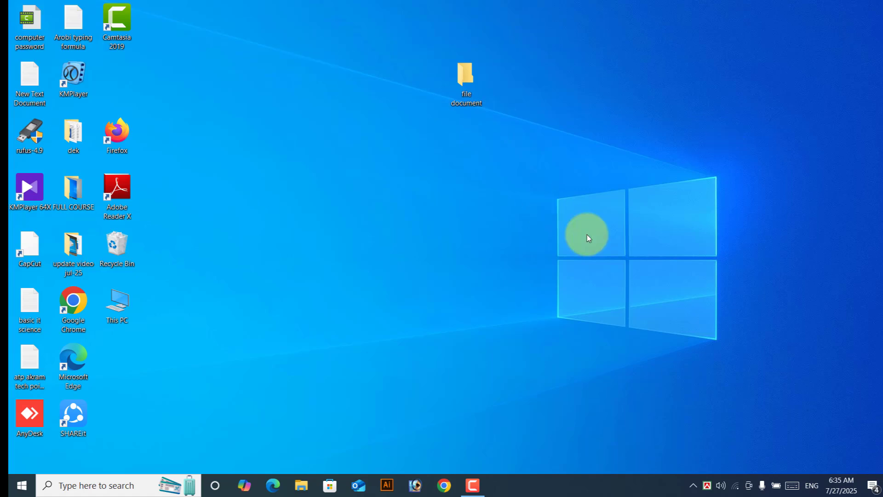
Step: Open Display settings from the desktop and lower the built-in screen brightness to about 53
right_click(598, 192)
left_click(646, 217)
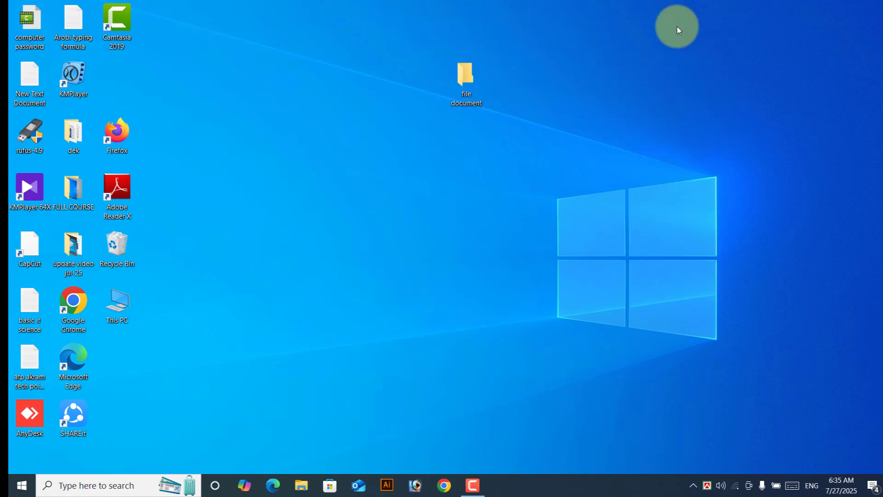
right_click(587, 32)
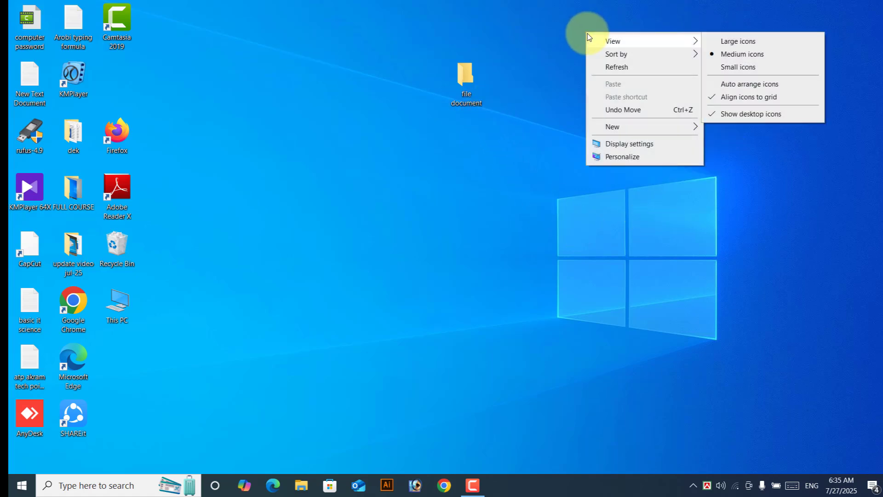
left_click(631, 144)
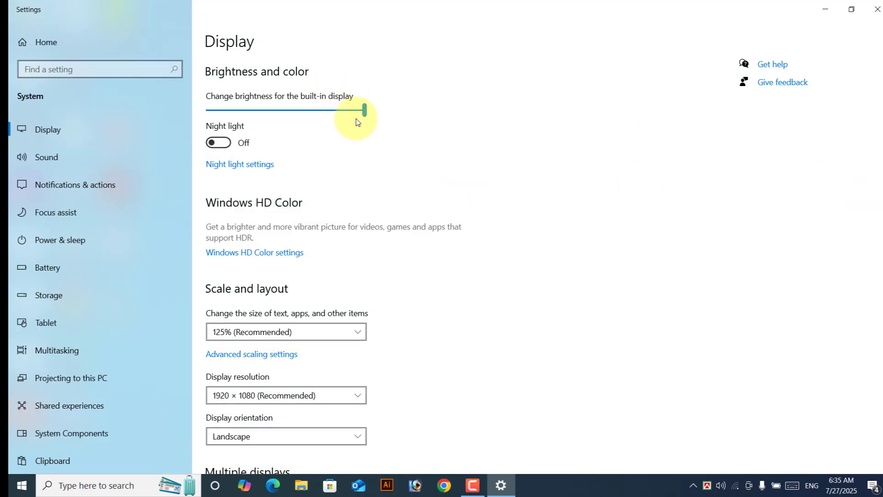
left_click_drag(363, 113, 346, 130)
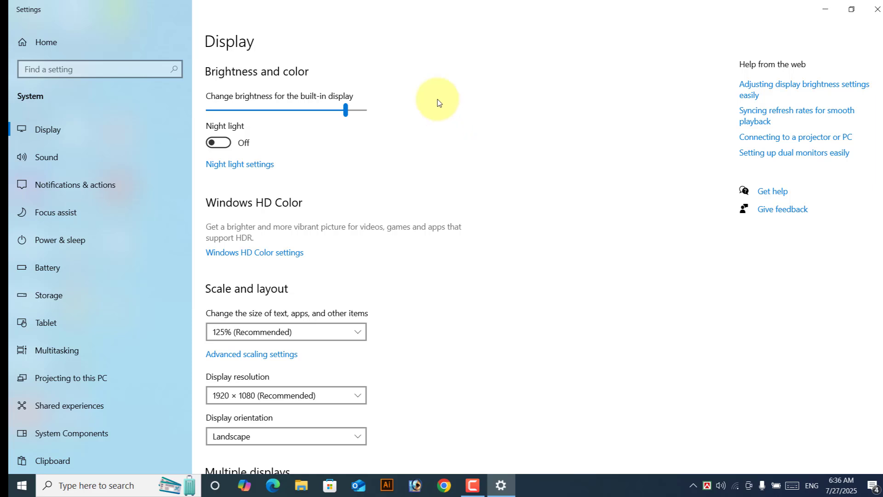
Step: Turn Night light on and back off, then scroll down the Display page
scroll(528, 228, "down", 3)
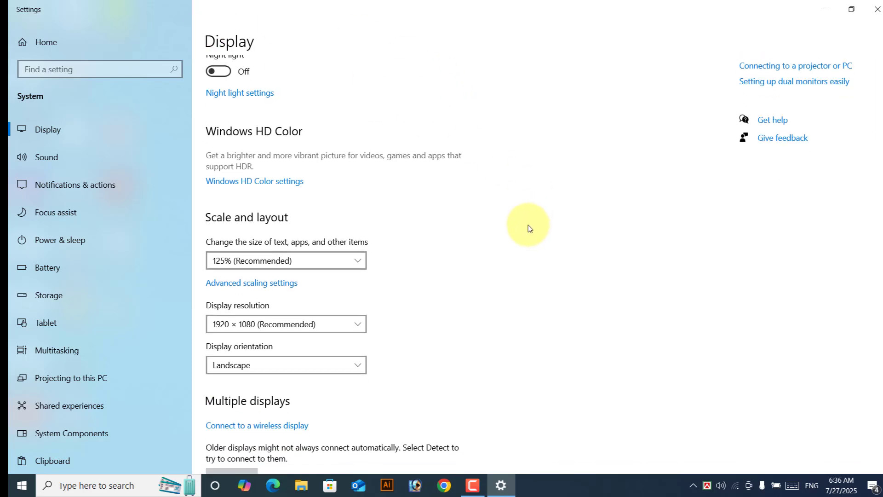
scroll(252, 128, "up", 3)
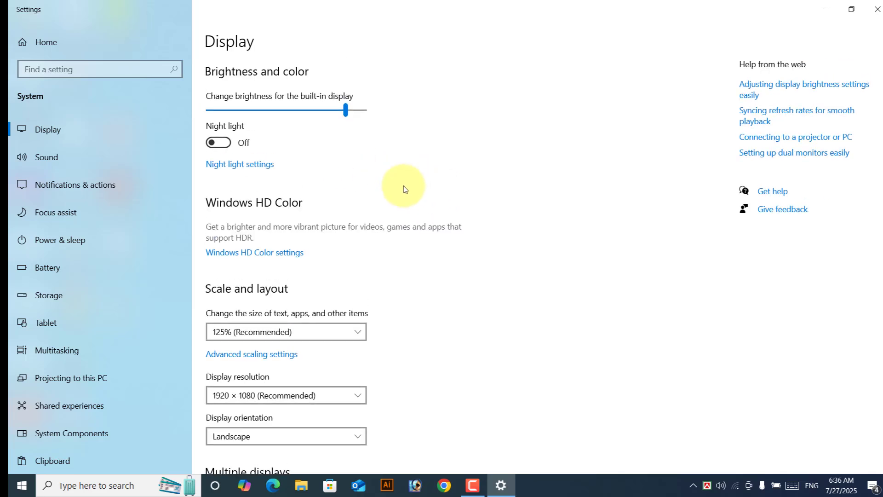
left_click(219, 143)
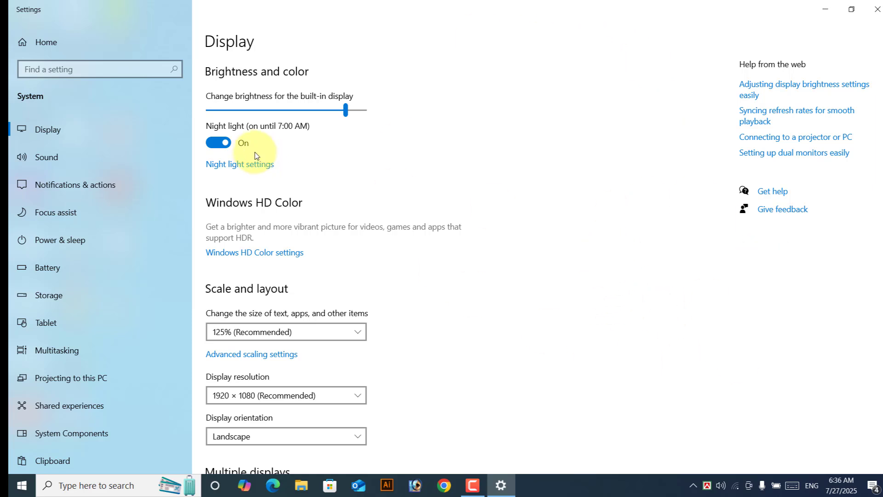
left_click(220, 143)
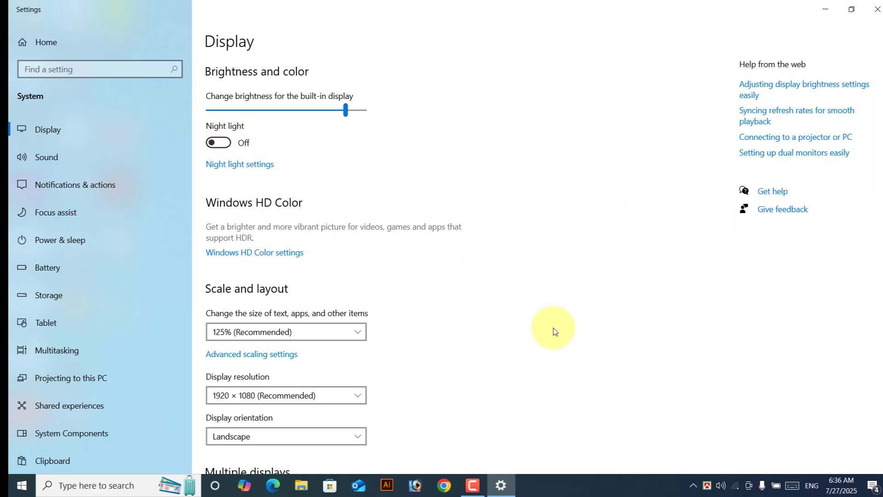
scroll(576, 354, "down", 1)
scroll(575, 353, "down", 2)
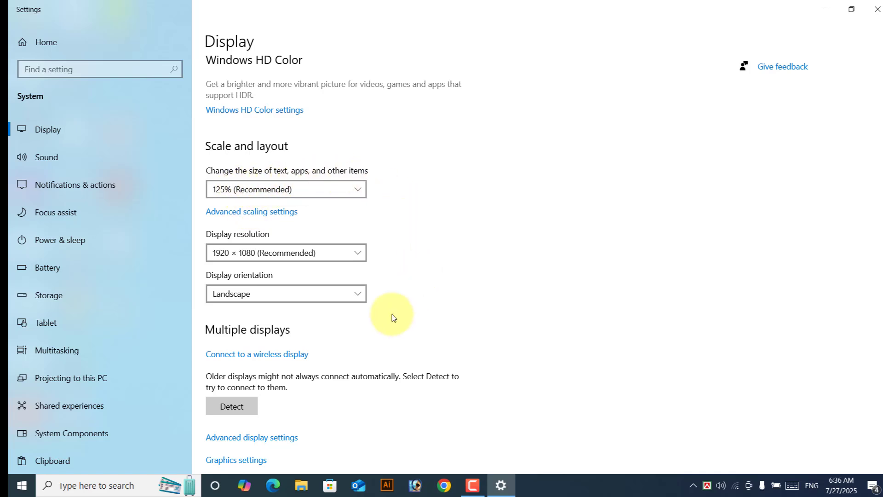
scroll(295, 262, "down", 1)
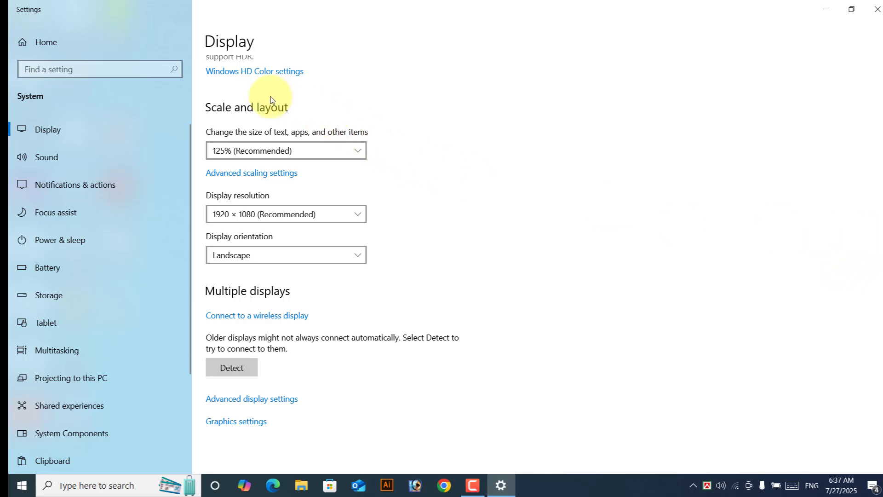
Step: In Power & sleep, set battery and plugged-in screen-off and plugged-in sleep timeouts to 5 hours
left_click(62, 245)
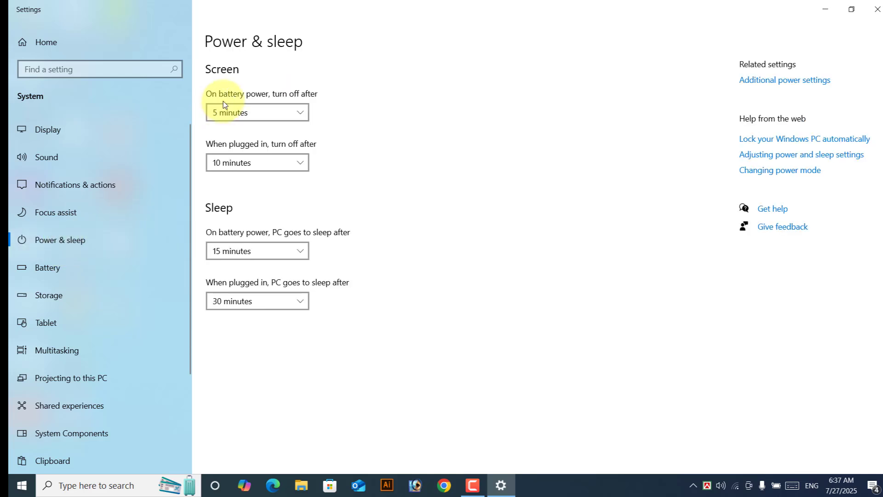
left_click(247, 115)
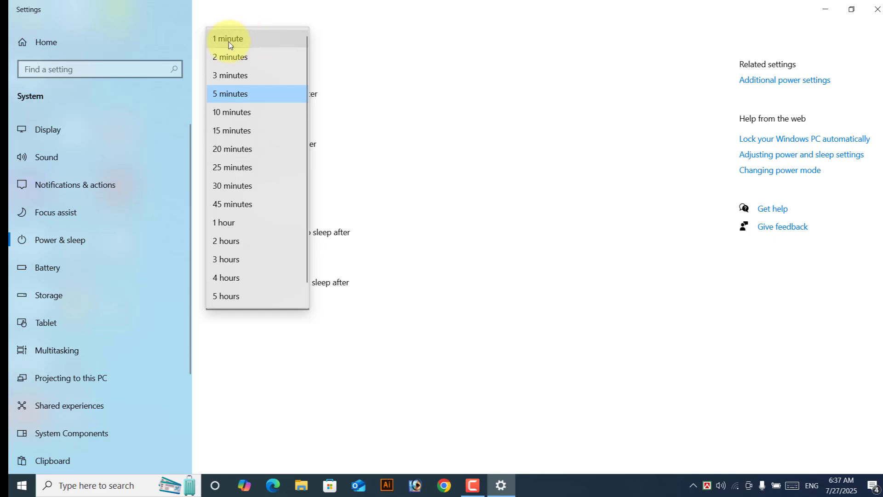
left_click(229, 299)
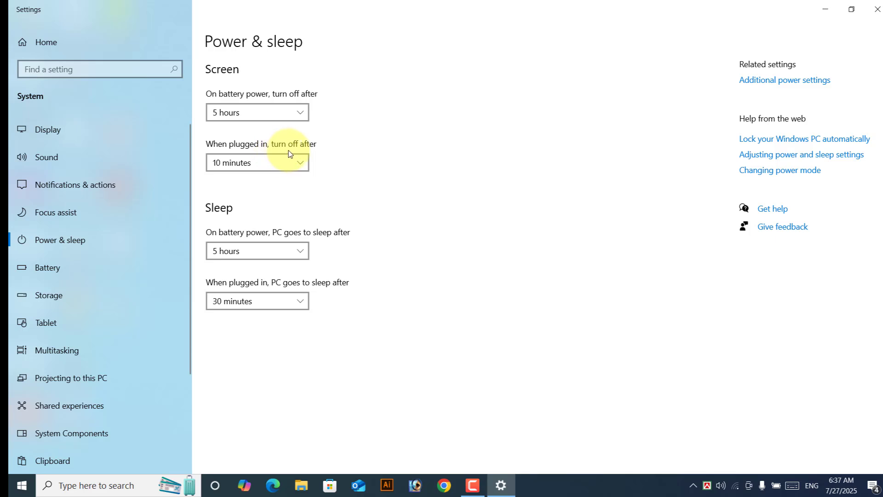
left_click(280, 162)
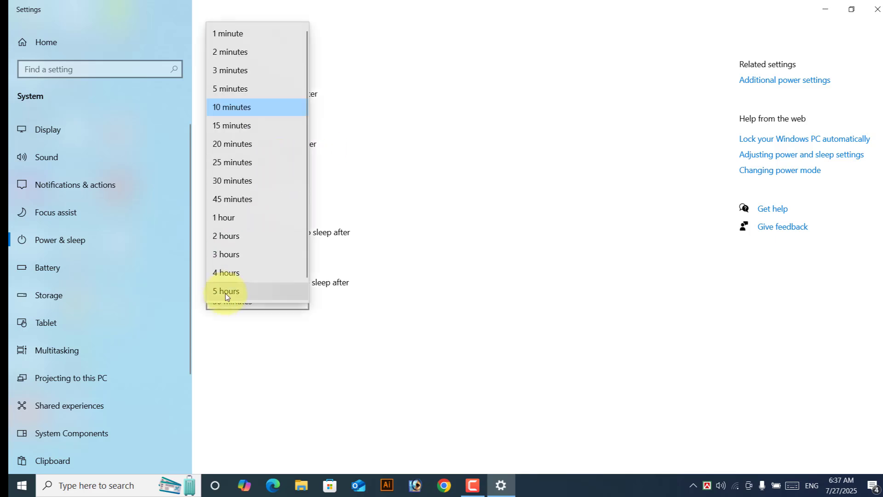
scroll(251, 283, "down", 1)
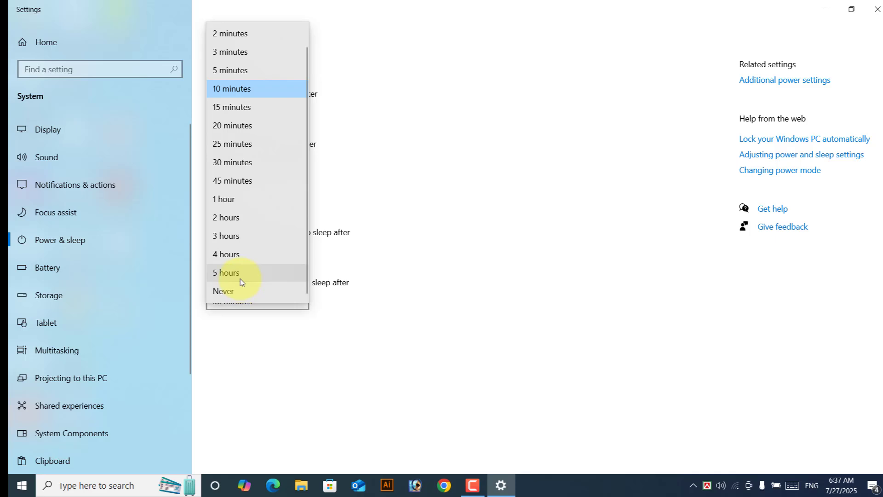
left_click(240, 278)
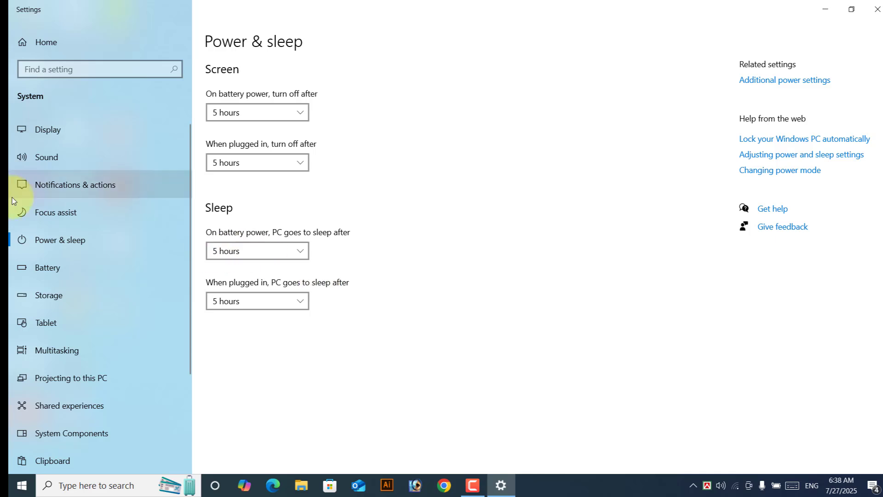
left_click(233, 250)
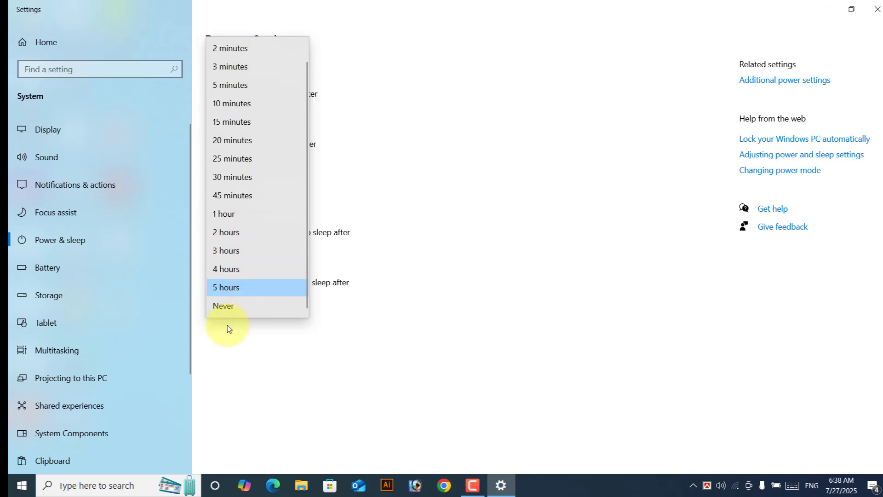
left_click(229, 290)
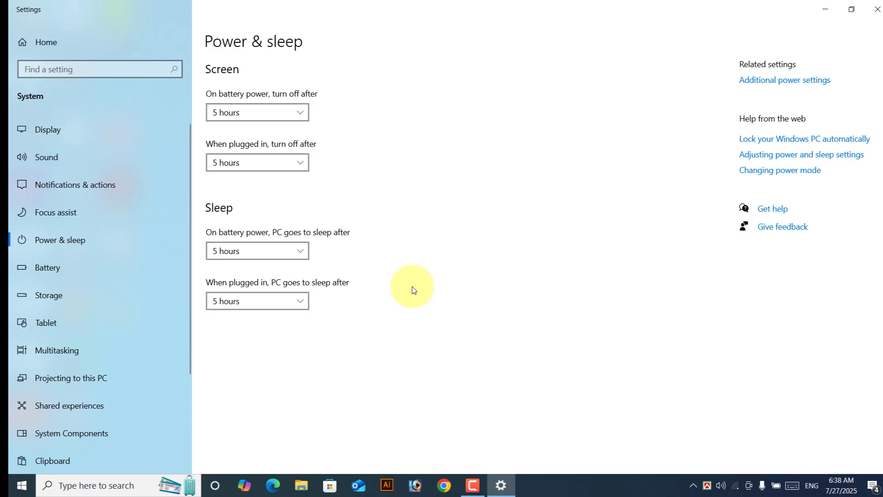
scroll(100, 368, "down", 3)
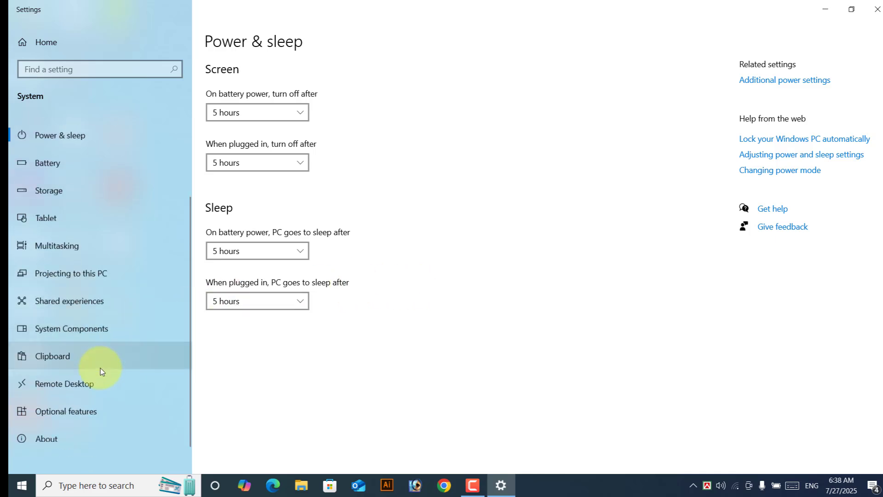
scroll(90, 351, "up", 3)
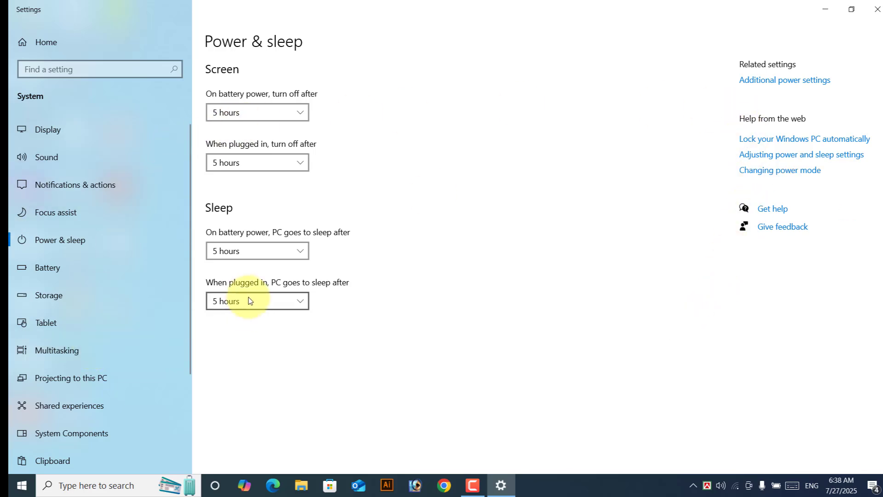
Step: Close Settings, open and minimize Personalization, then drag This PC up beside KMPlayer
left_click(877, 10)
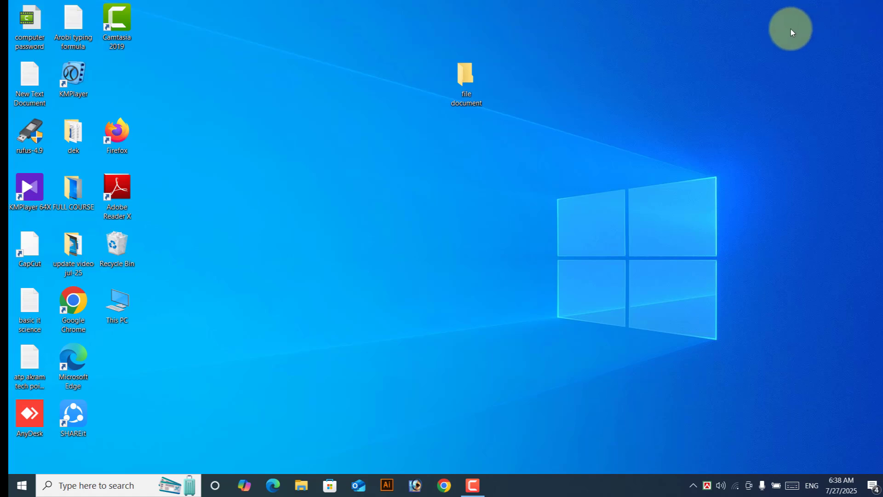
right_click(717, 33)
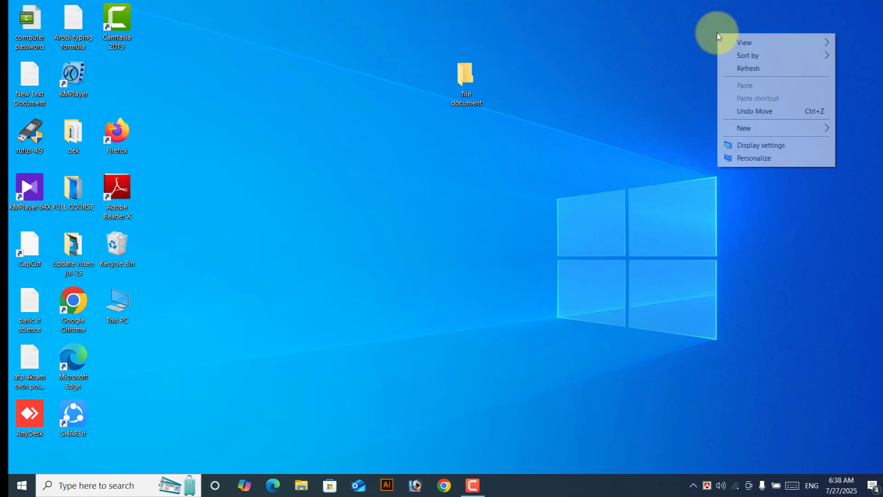
left_click(754, 159)
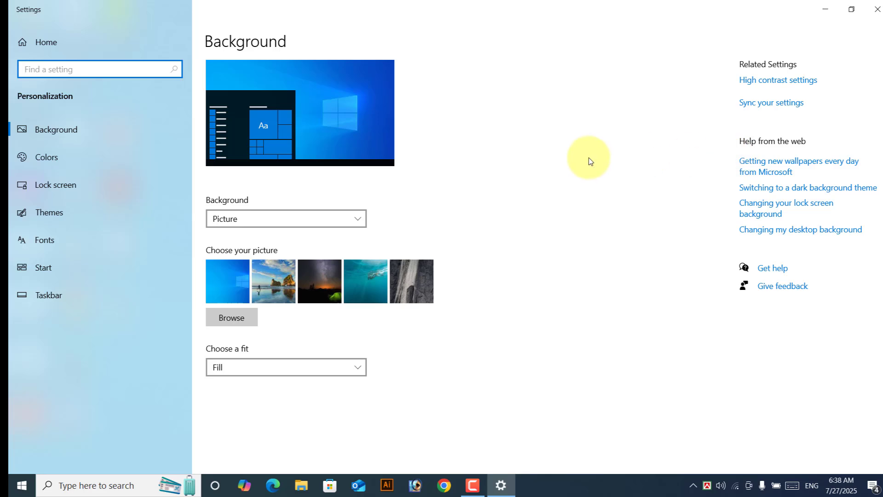
left_click(828, 12)
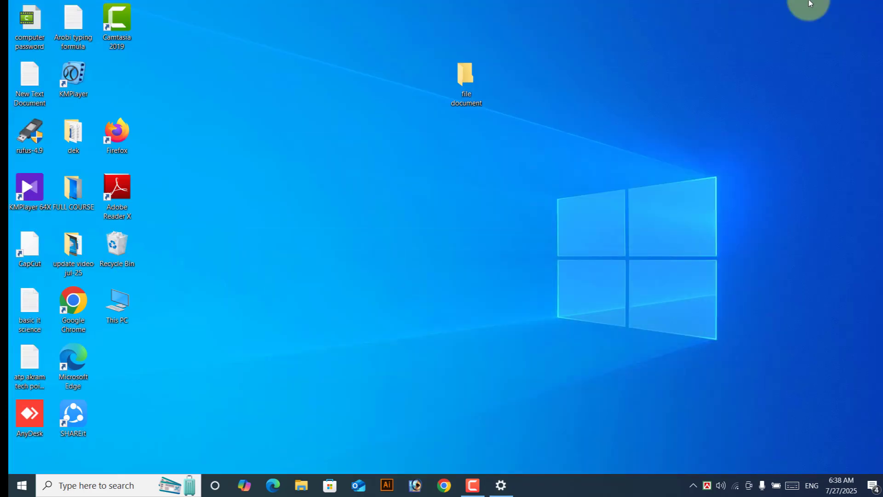
left_click_drag(134, 302, 123, 80)
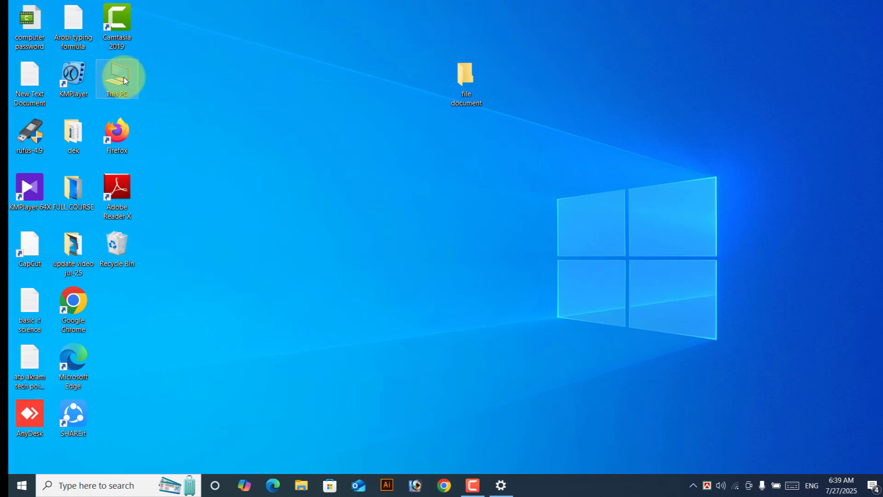
Step: Delete the This PC icon from the desktop and dismiss the desktop menu
right_click(123, 81)
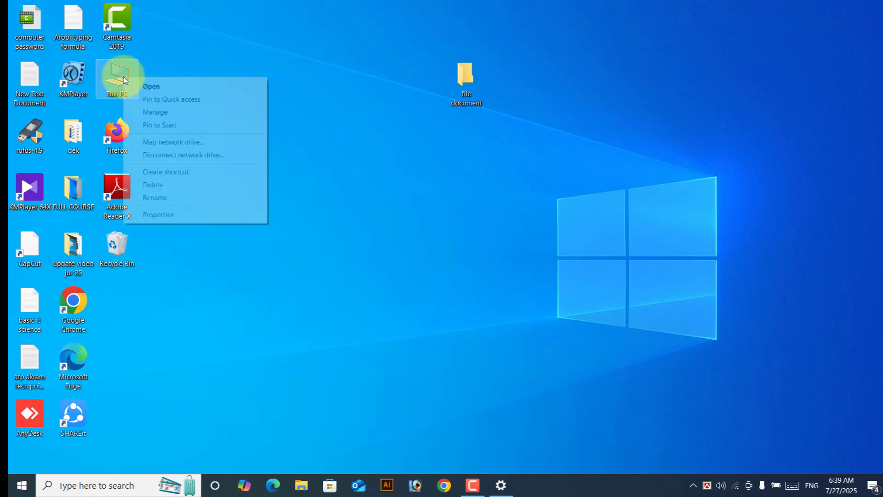
left_click(162, 185)
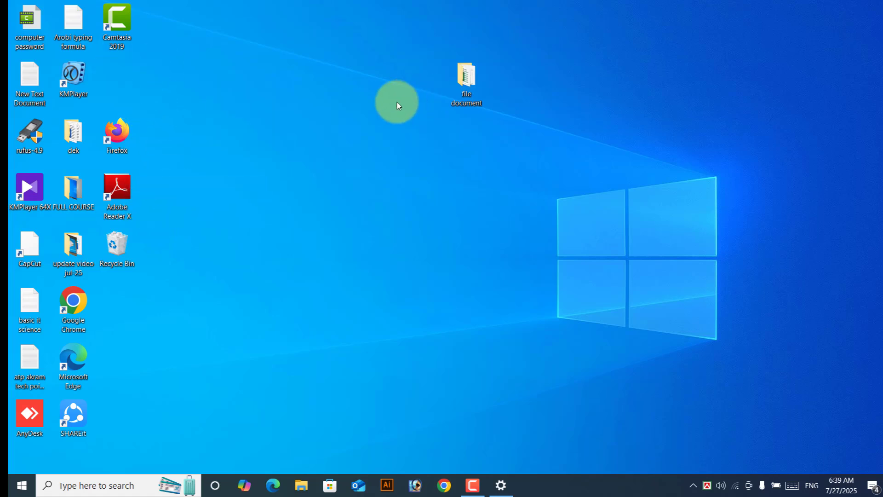
right_click(318, 84)
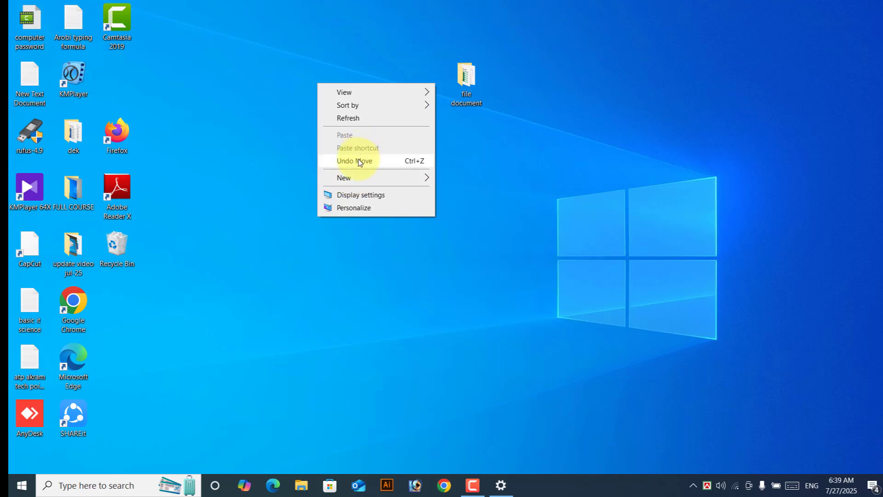
left_click(188, 87)
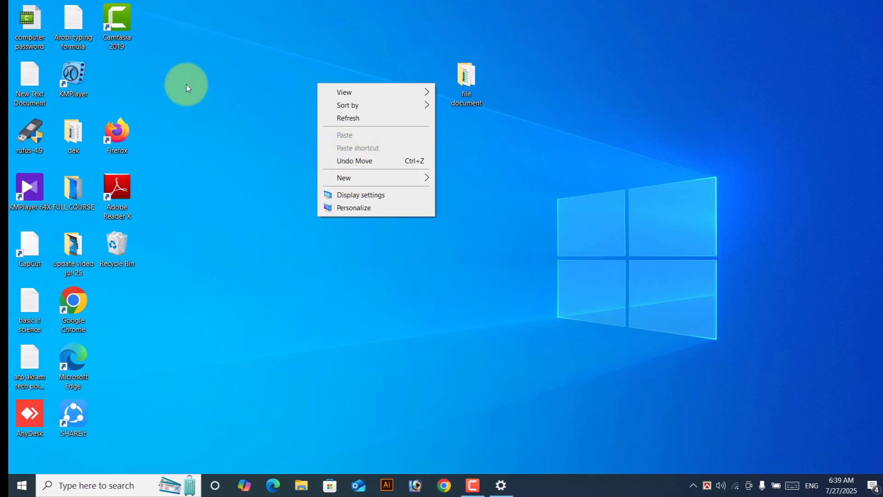
left_click(186, 85)
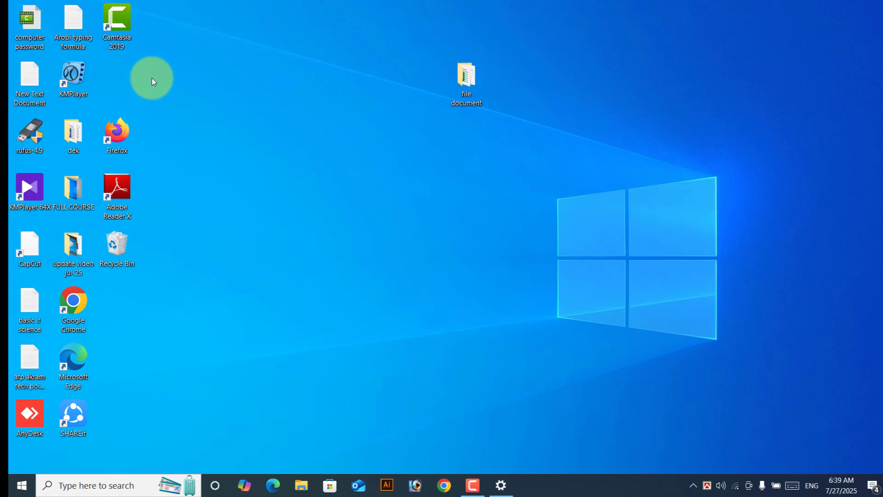
Step: Tick Computer in Desktop icon settings under Personalization > Themes and apply it
right_click(595, 119)
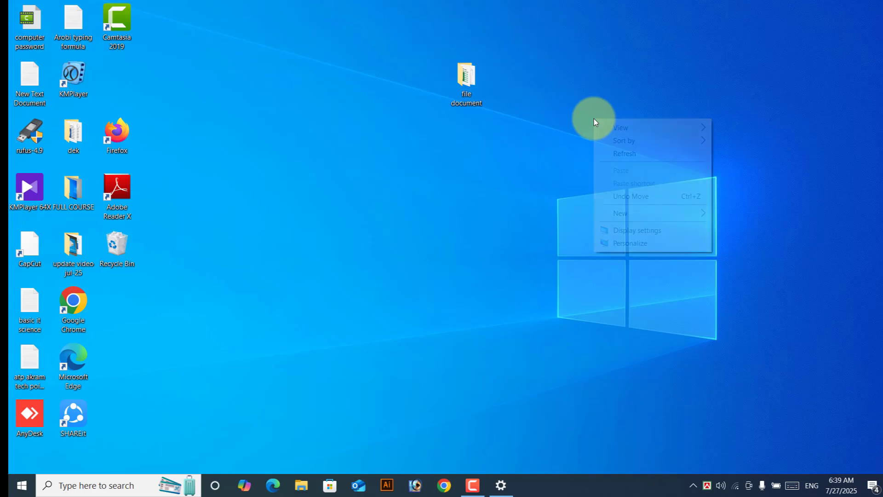
left_click(632, 246)
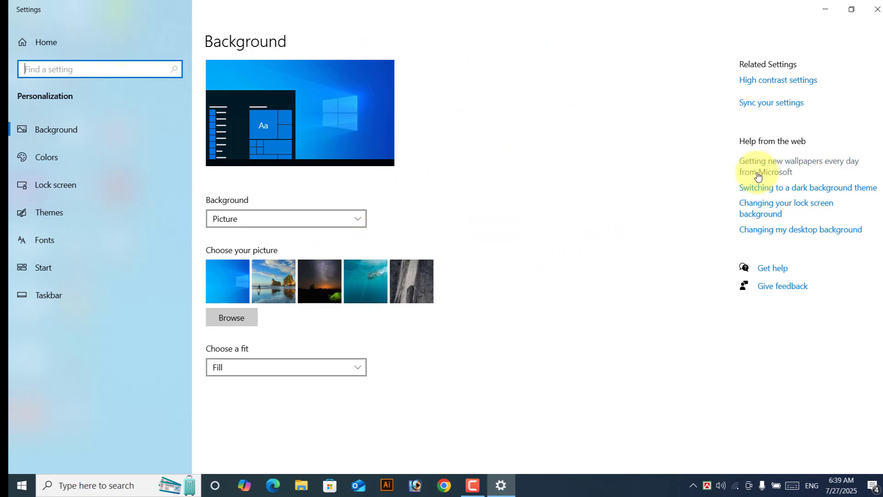
left_click(56, 214)
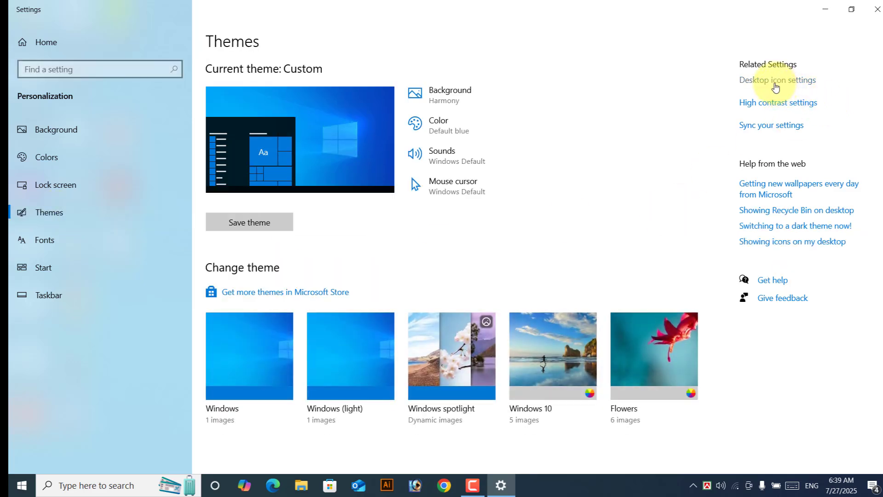
left_click(776, 88)
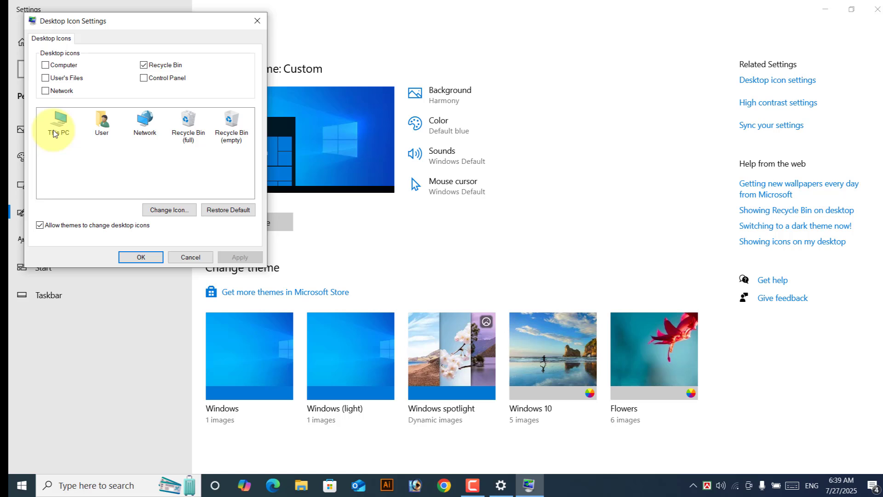
left_click(63, 69)
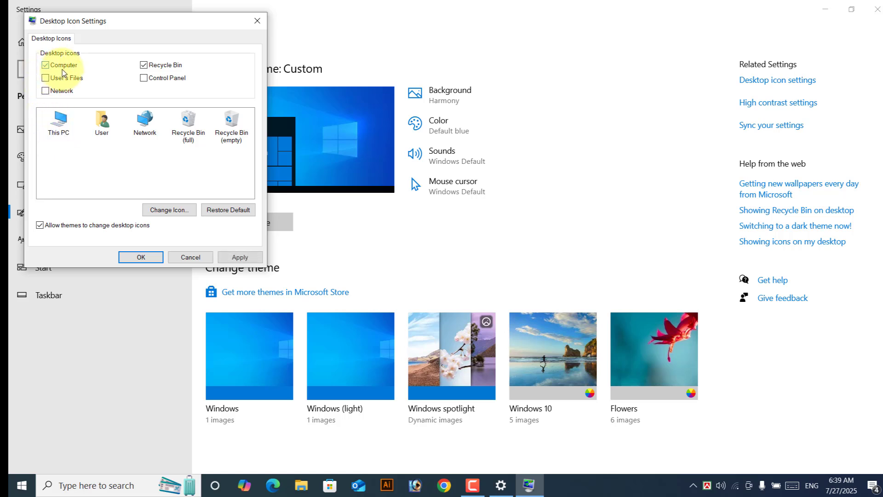
left_click(241, 258)
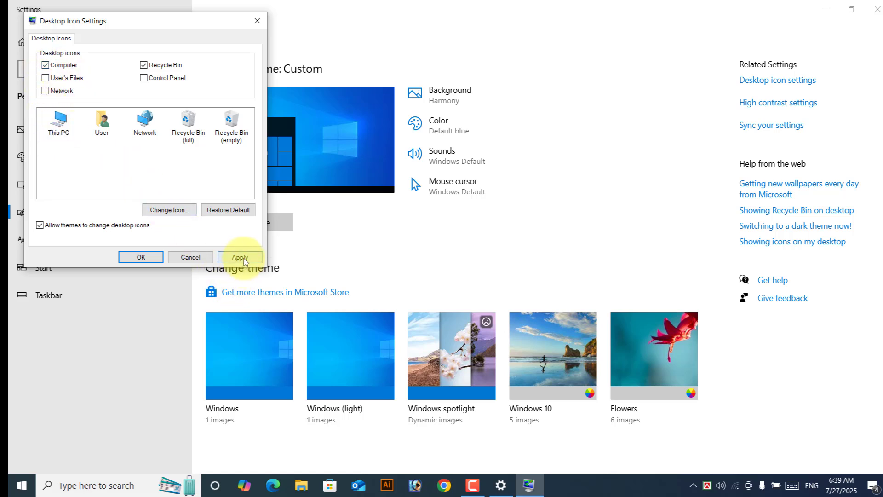
left_click(147, 257)
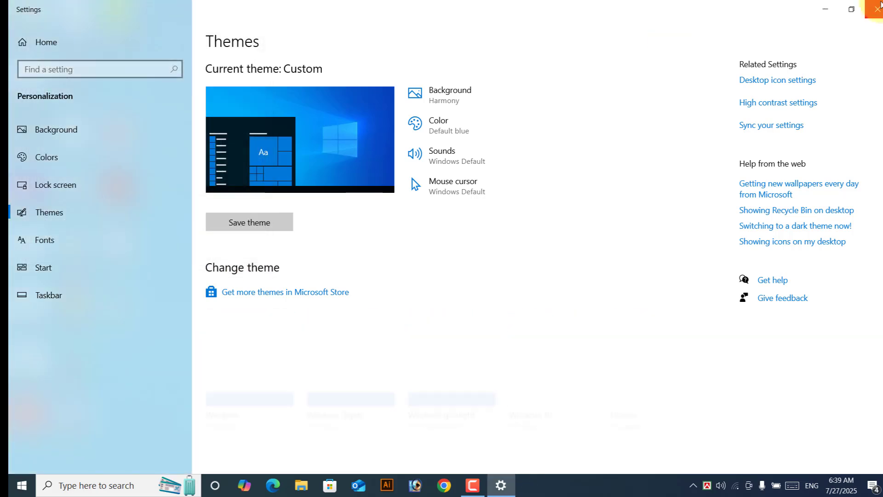
Step: Minimize Settings, drag This PC beside KMPlayer, then restore the Settings window
left_click(834, 13)
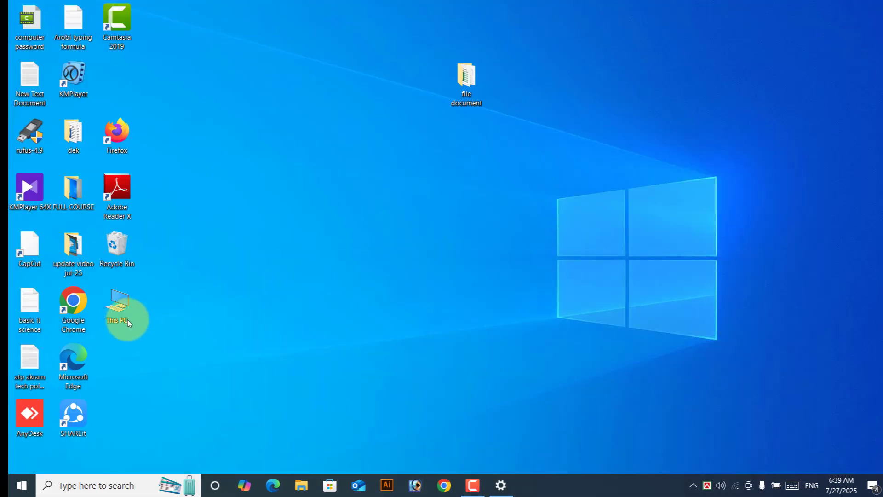
left_click_drag(128, 323, 125, 95)
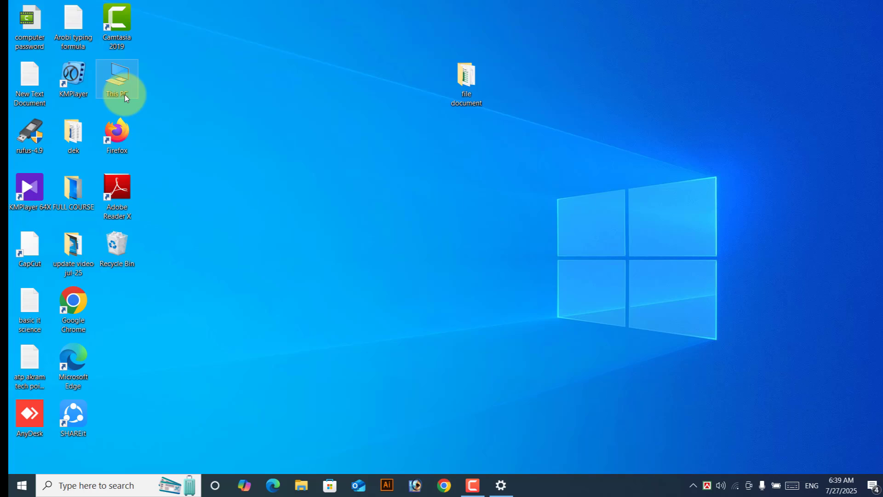
left_click(193, 110)
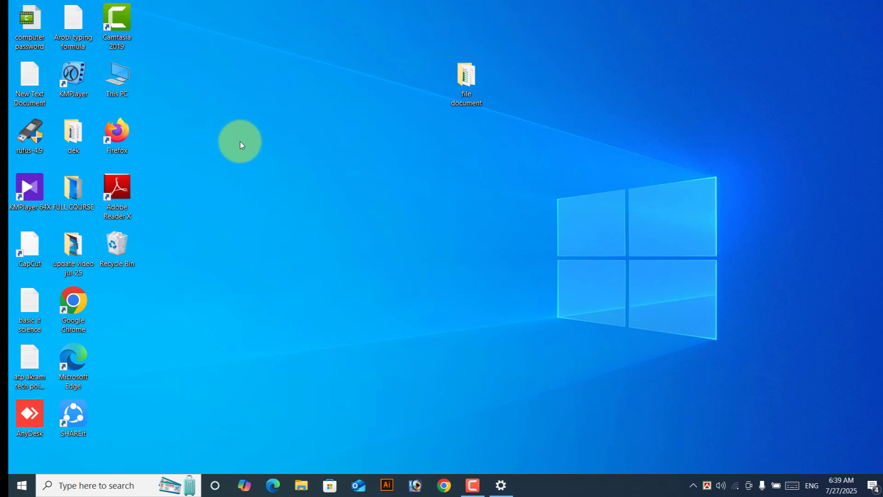
left_click(501, 485)
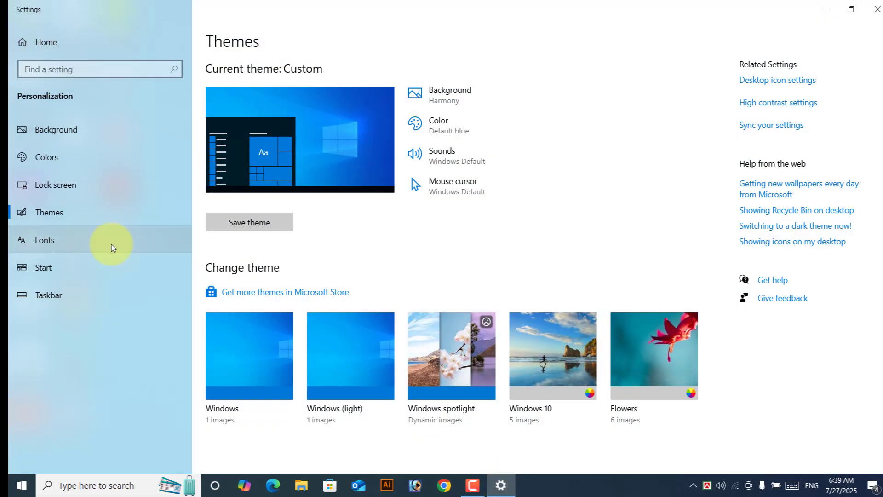
Step: Set the lock screen background to Picture, using the hillside-above-a-sea-of-clouds photo
left_click(71, 189)
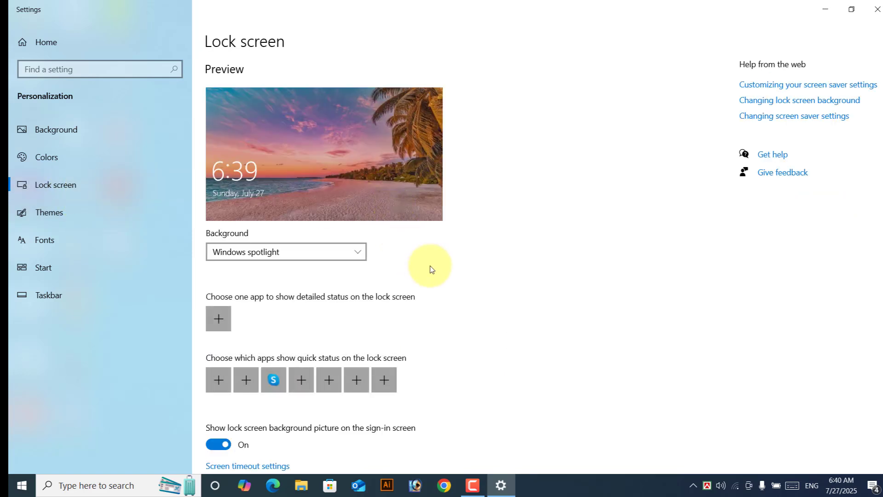
scroll(430, 269, "down", 2)
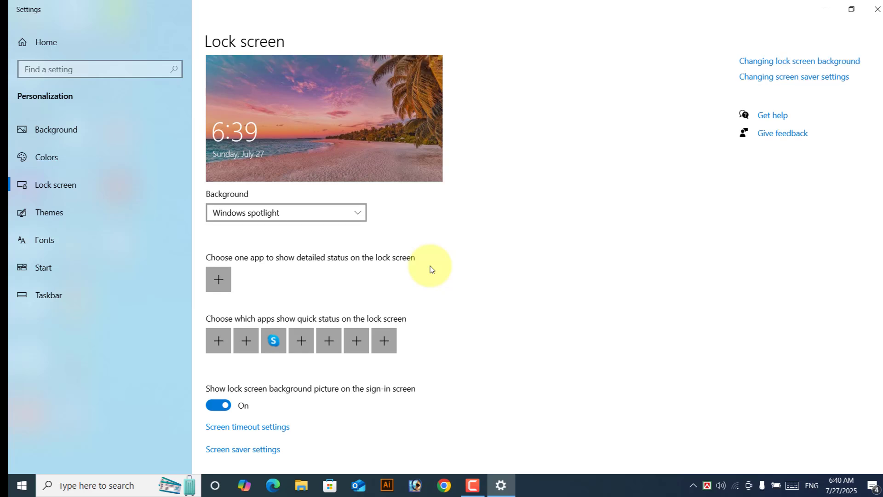
scroll(430, 267, "up", 2)
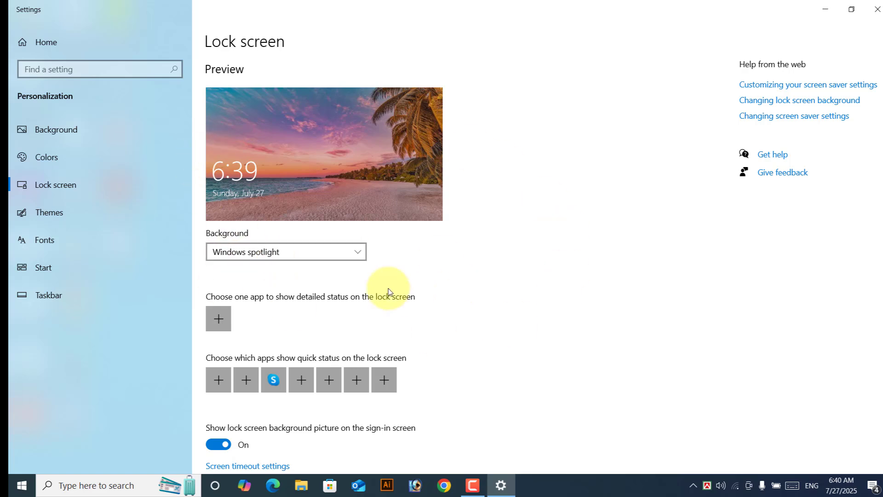
left_click(333, 256)
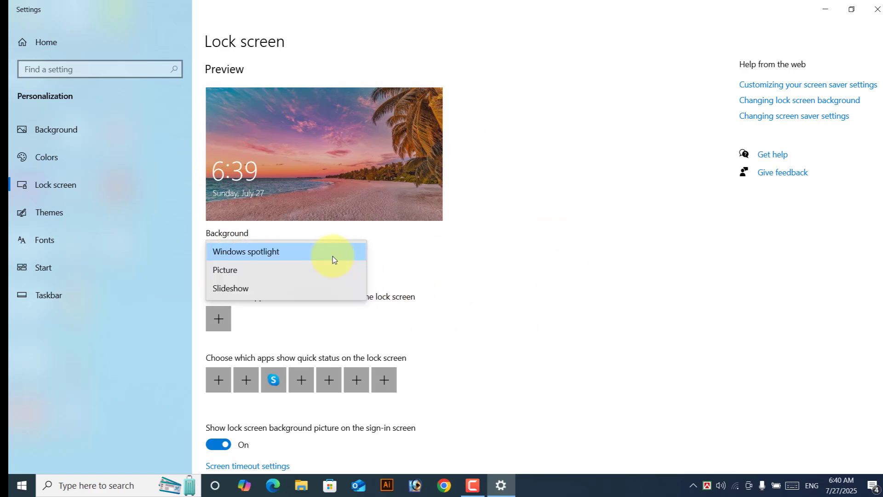
left_click(243, 275)
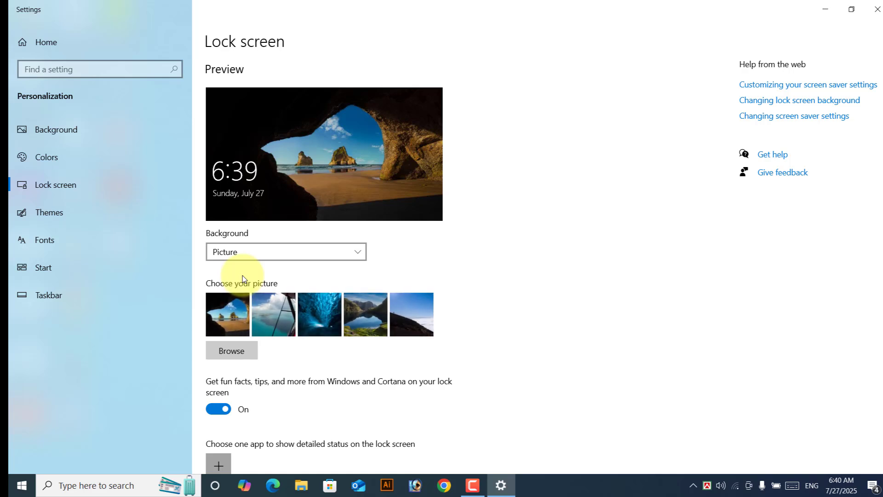
left_click(417, 320)
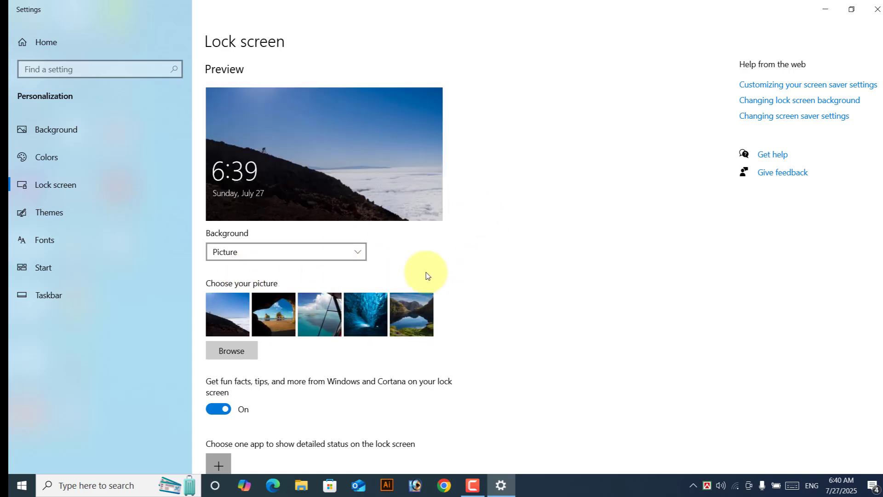
Step: Scroll through the installed fonts on the Fonts page, then switch to the Start page
left_click(55, 246)
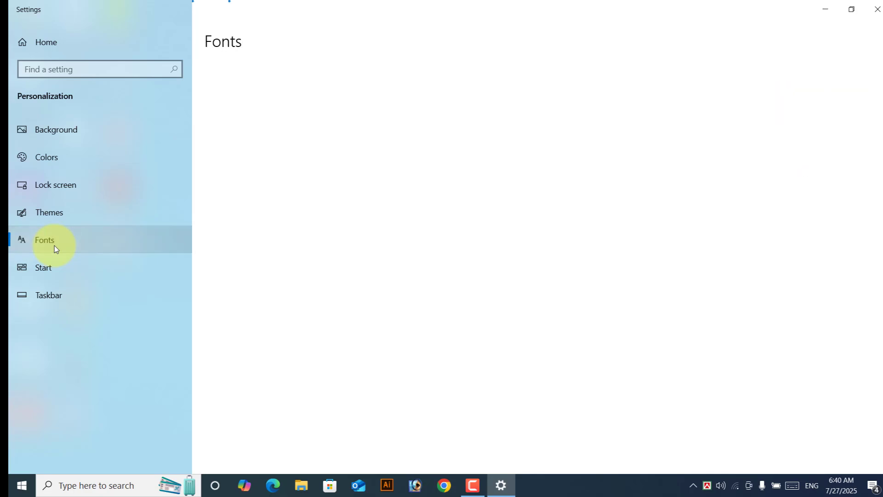
scroll(589, 340, "down", 5)
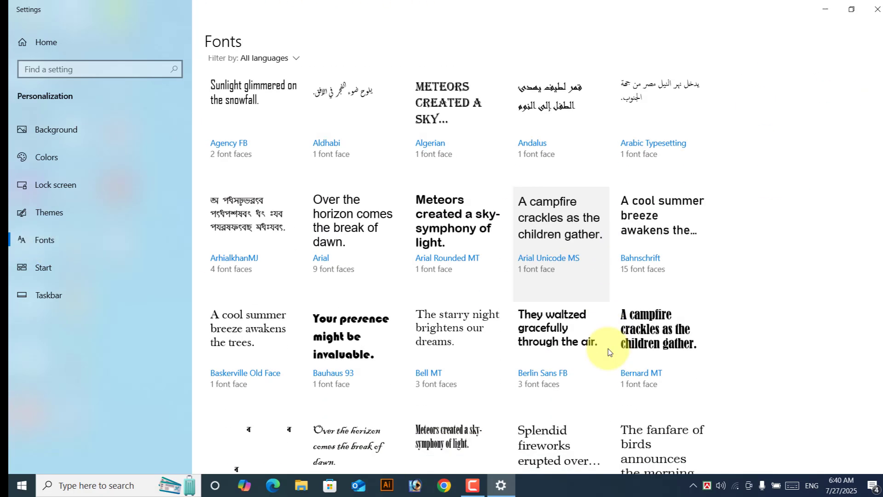
scroll(563, 344, "up", 3)
scroll(563, 344, "up", 2)
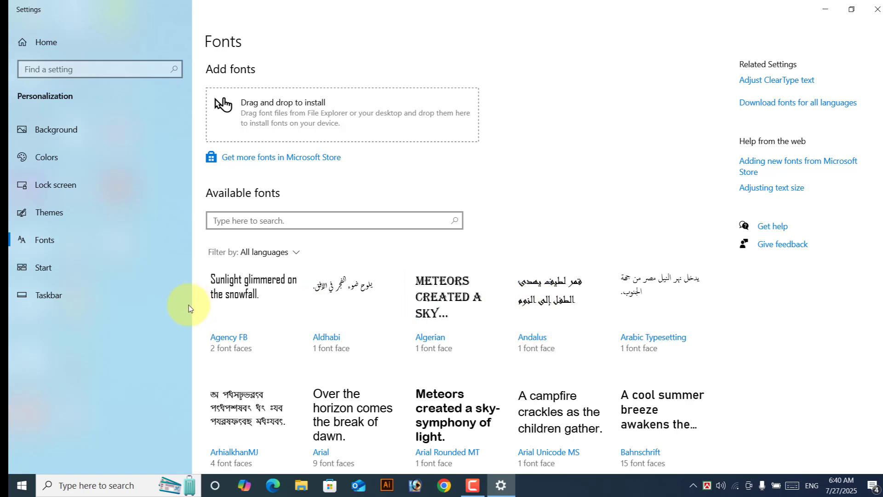
left_click(83, 279)
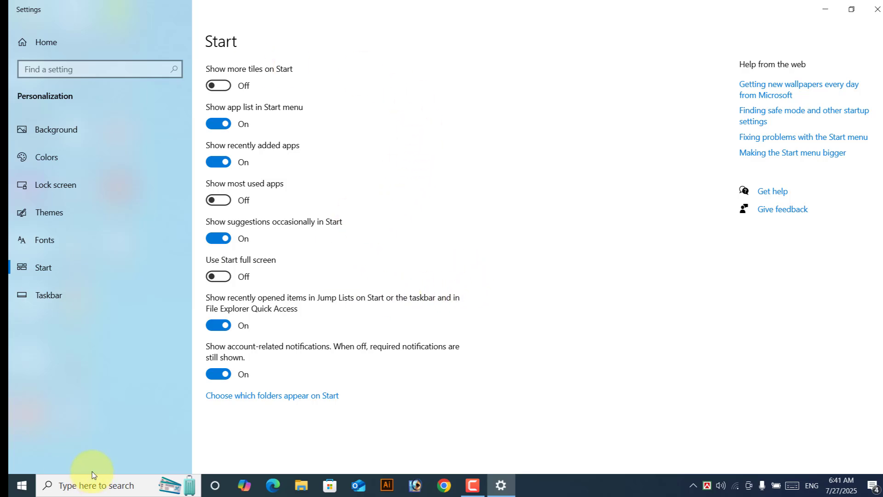
Step: Close the Settings window with Alt+F4 to reveal the desktop
key("alt+F4")
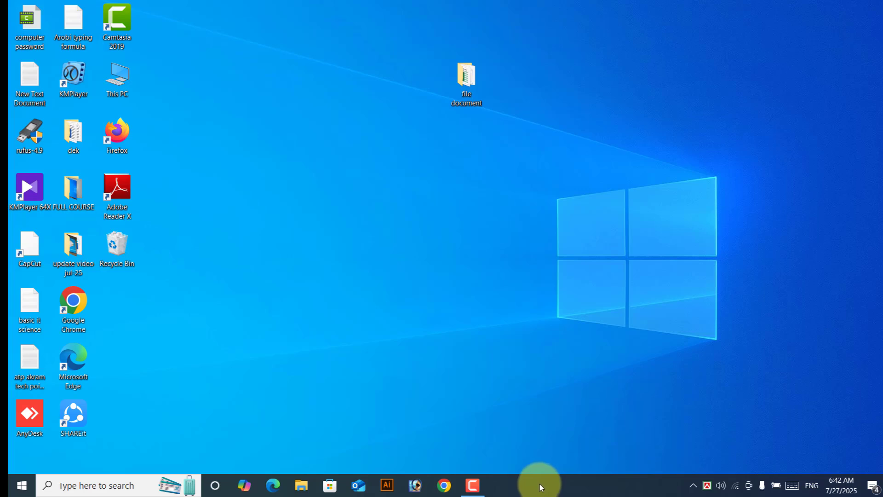
right_click(539, 484)
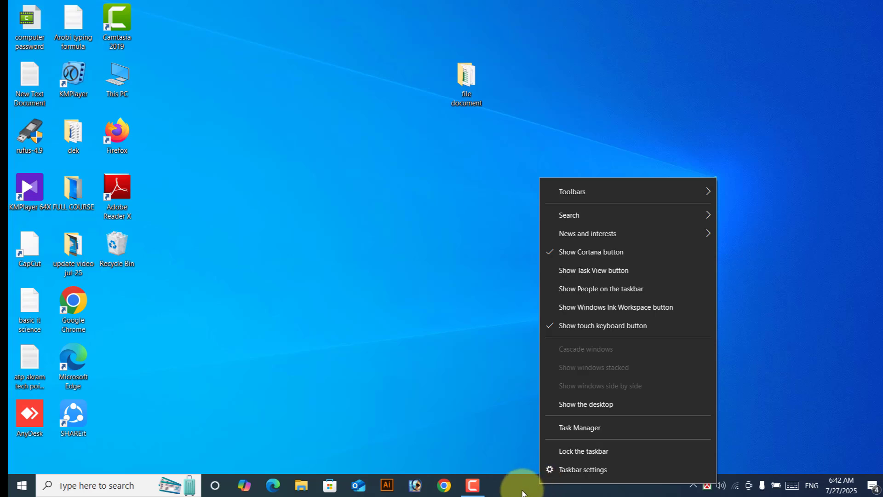
mouse_move(590, 214)
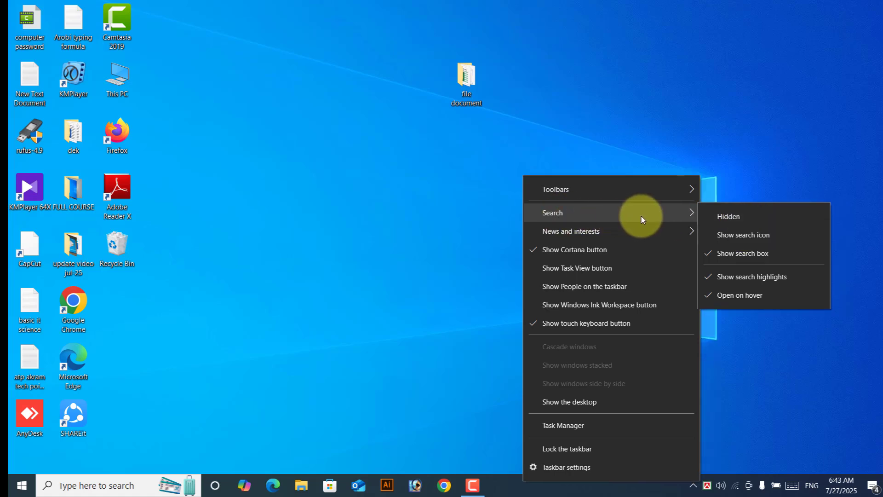
left_click(734, 216)
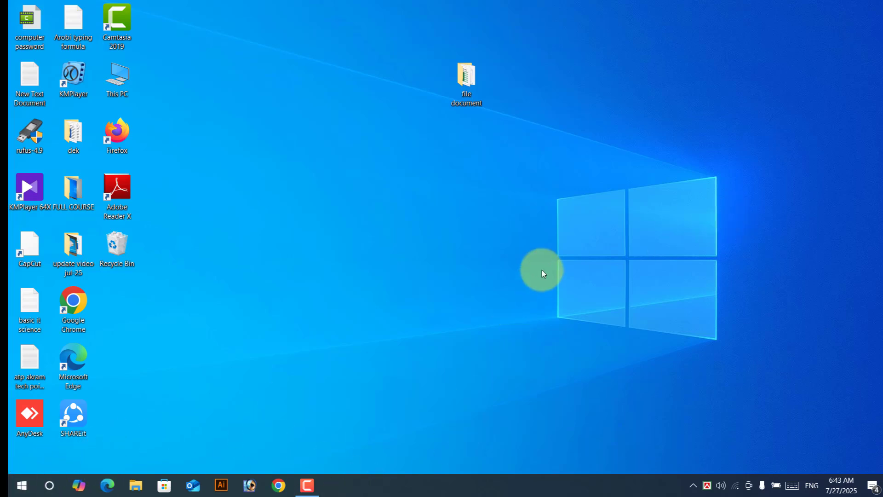
right_click(423, 484)
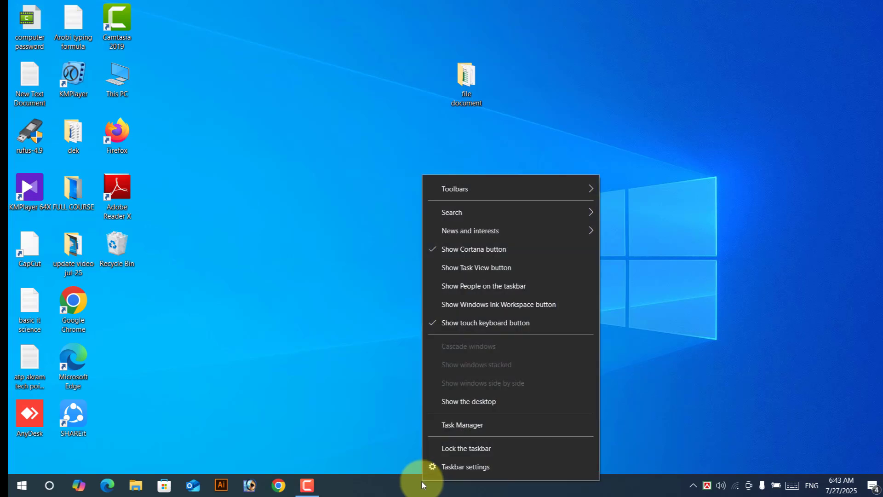
mouse_move(462, 210)
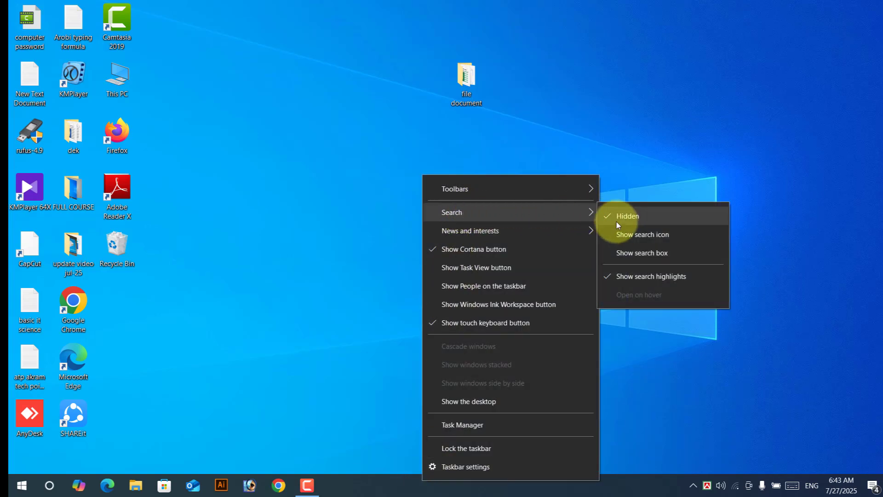
left_click(650, 256)
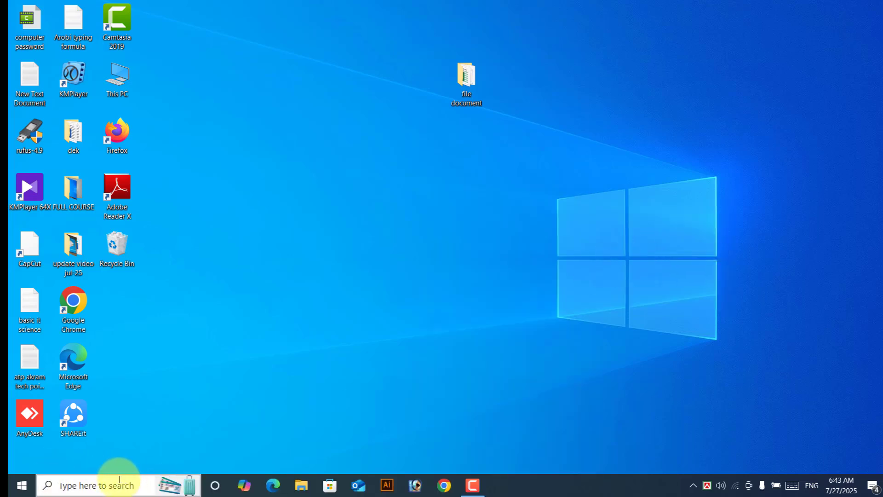
Step: Add the Address toolbar to the taskbar via its Toolbars menu
right_click(513, 483)
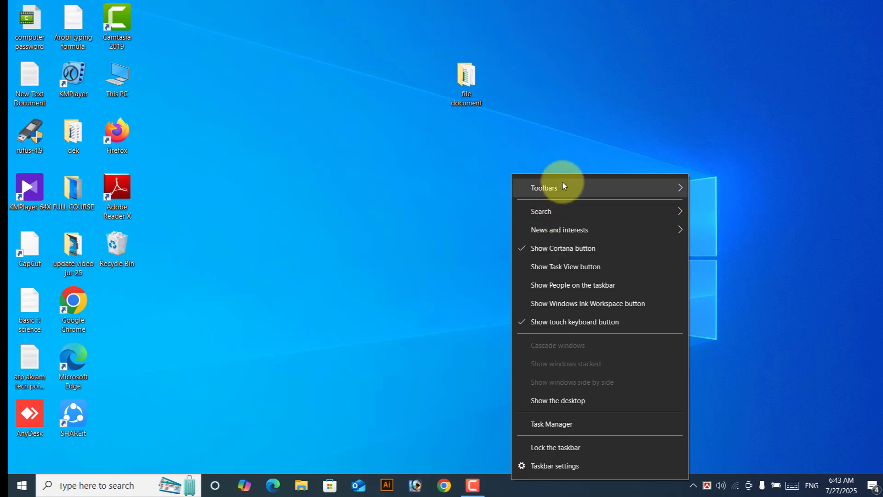
mouse_move(559, 189)
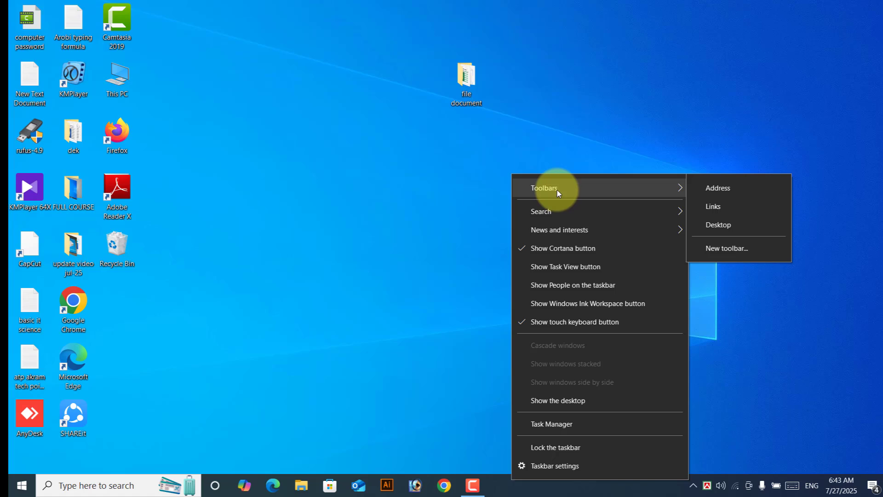
left_click(714, 188)
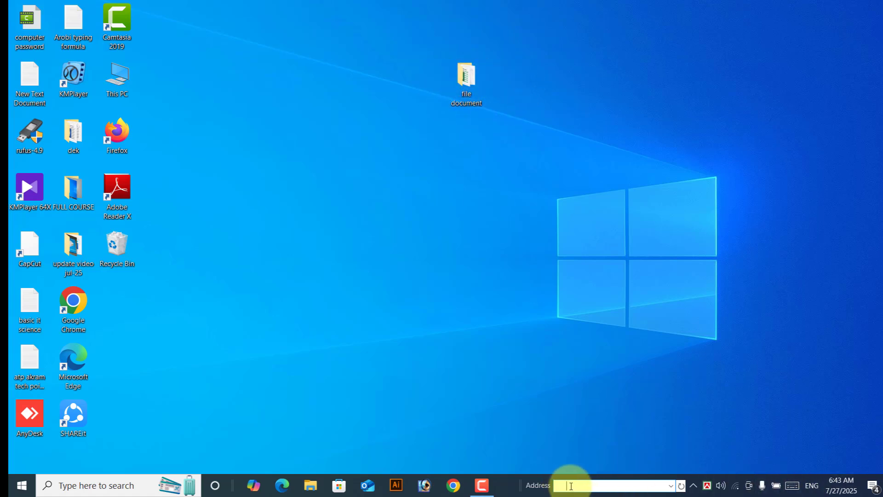
Step: Type 'fil' in the taskbar Address box and open the 'file document' folder
left_click(571, 486)
type("fil")
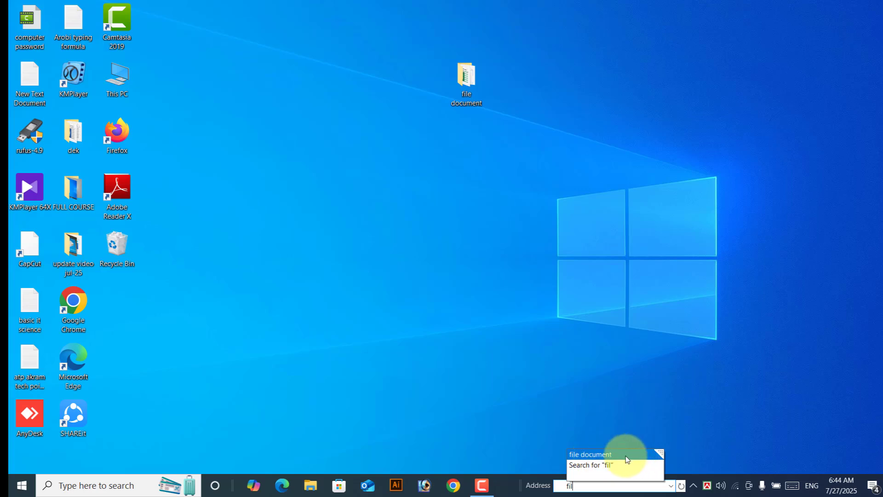
left_click(611, 455)
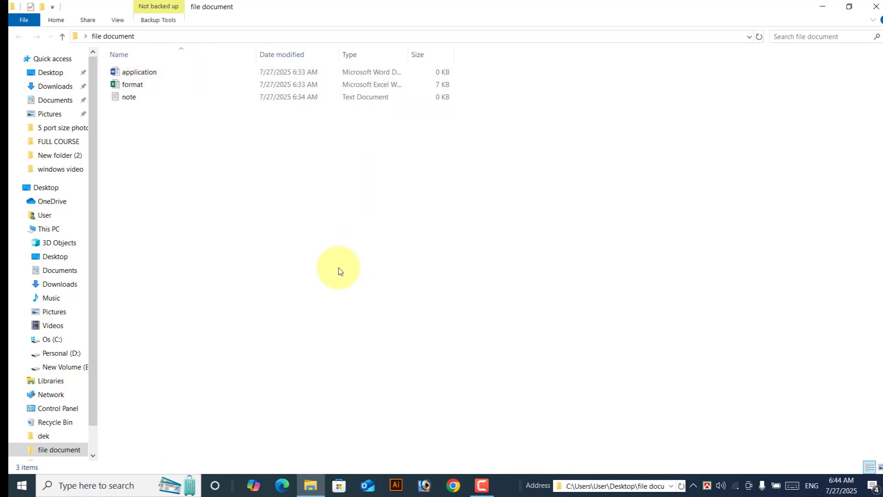
Step: Uncheck the Address toolbar on the taskbar and close the 'file document' folder window
right_click(510, 485)
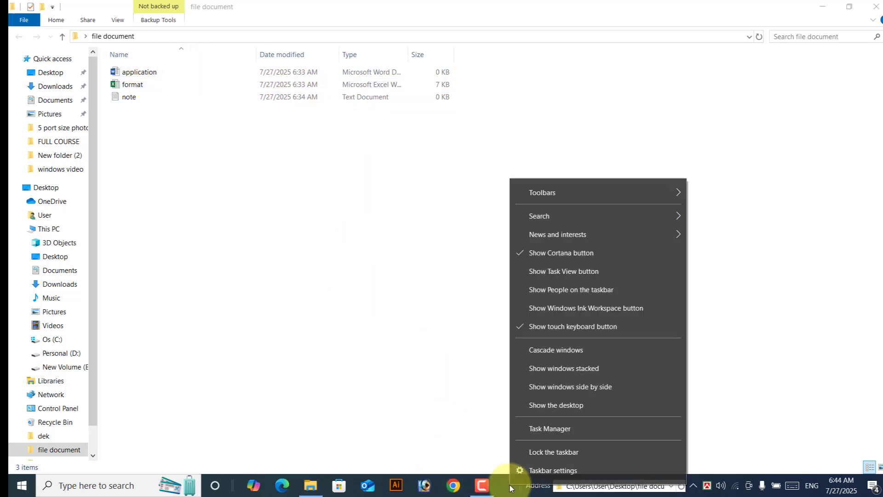
mouse_move(547, 217)
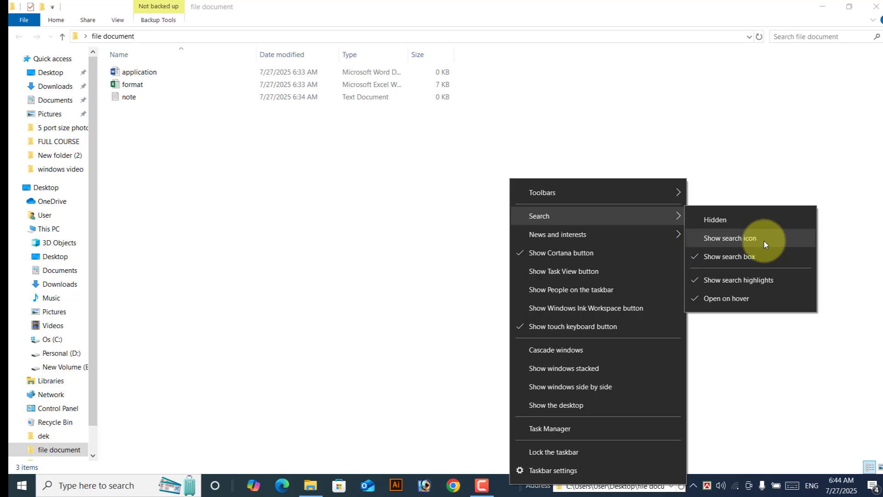
mouse_move(565, 194)
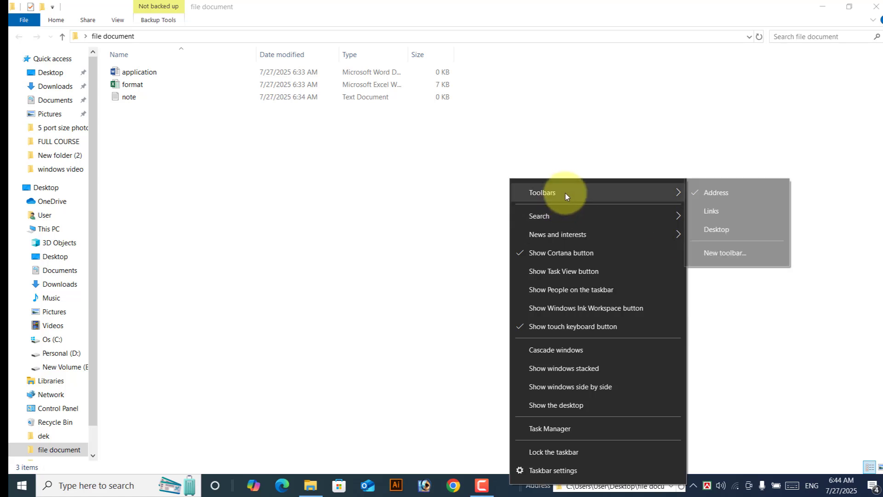
left_click(712, 193)
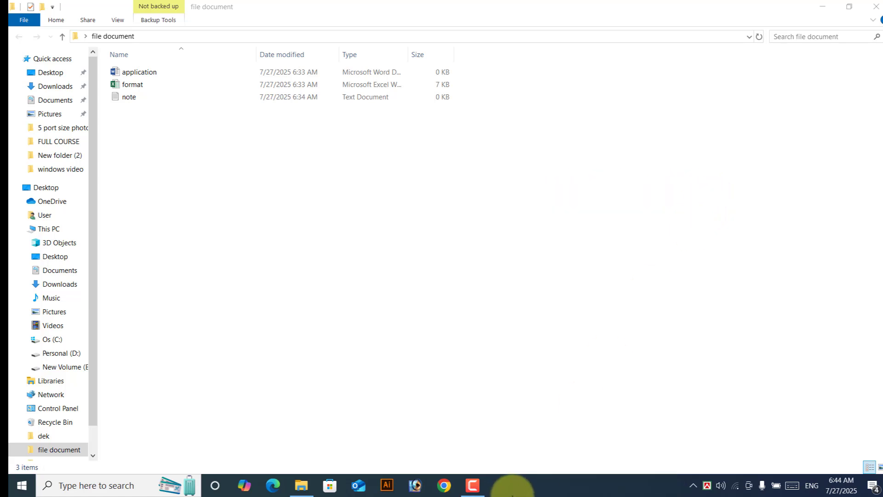
left_click(877, 7)
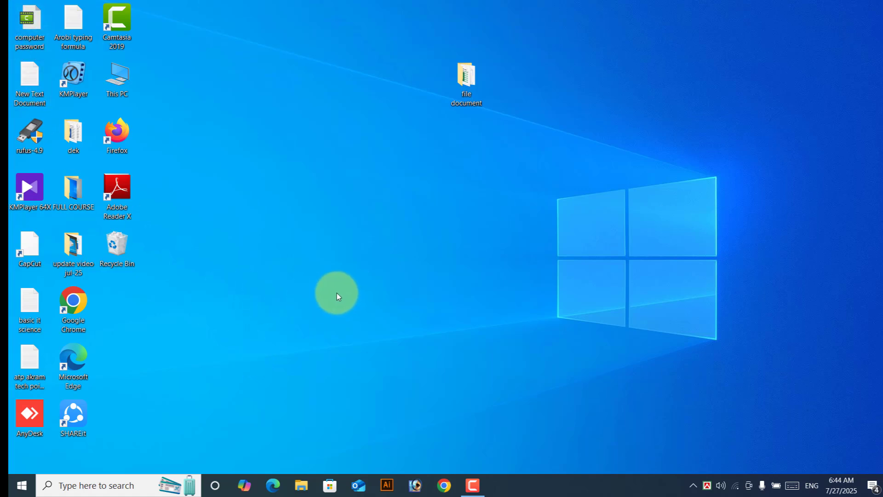
Step: Add a Desktop toolbar to the taskbar and expand its list of OneDrive, This PC, Control Panel
left_click(570, 483)
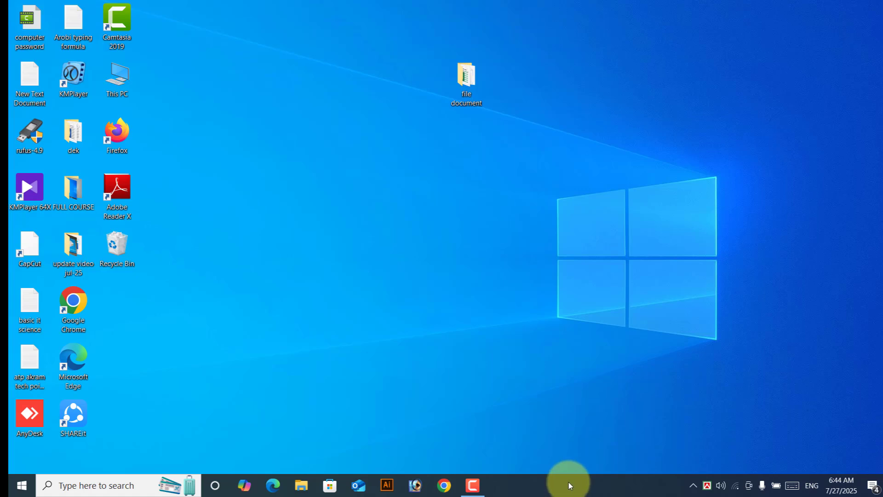
right_click(570, 485)
mouse_move(602, 196)
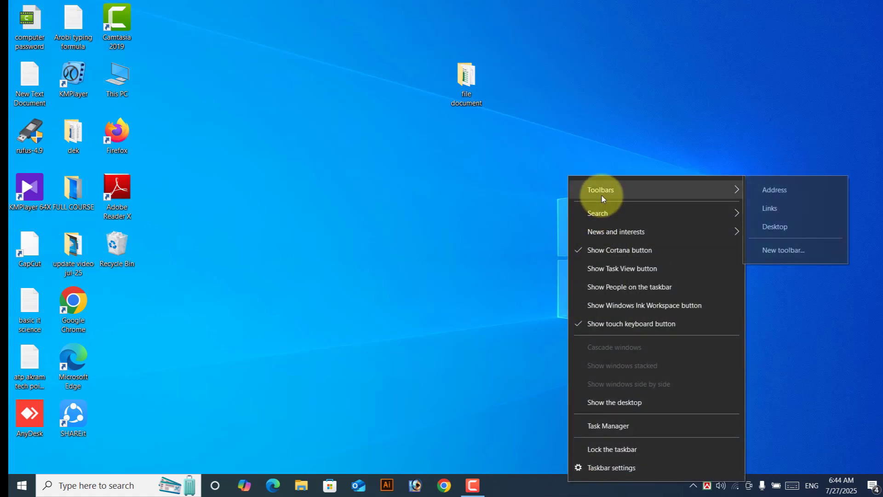
left_click(779, 227)
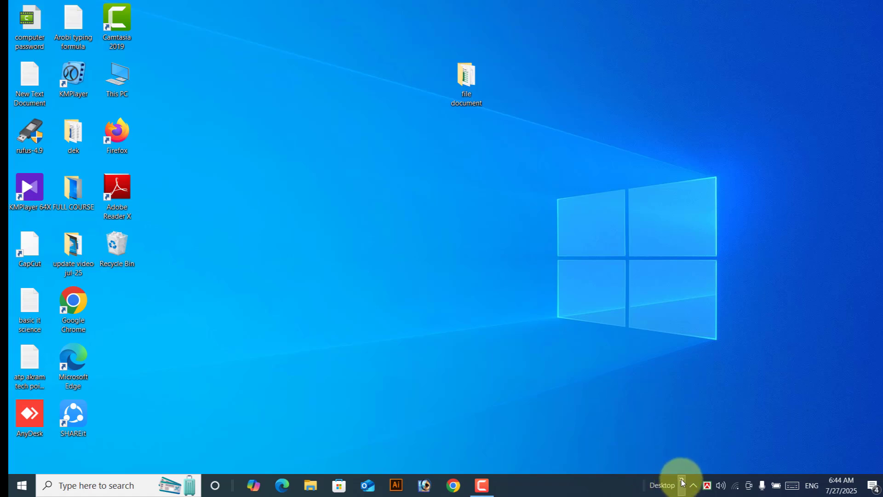
left_click(682, 481)
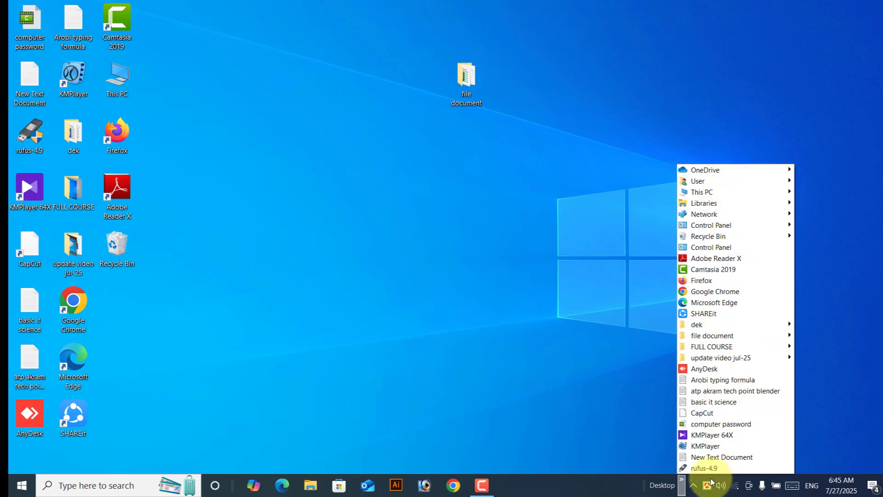
right_click(522, 490)
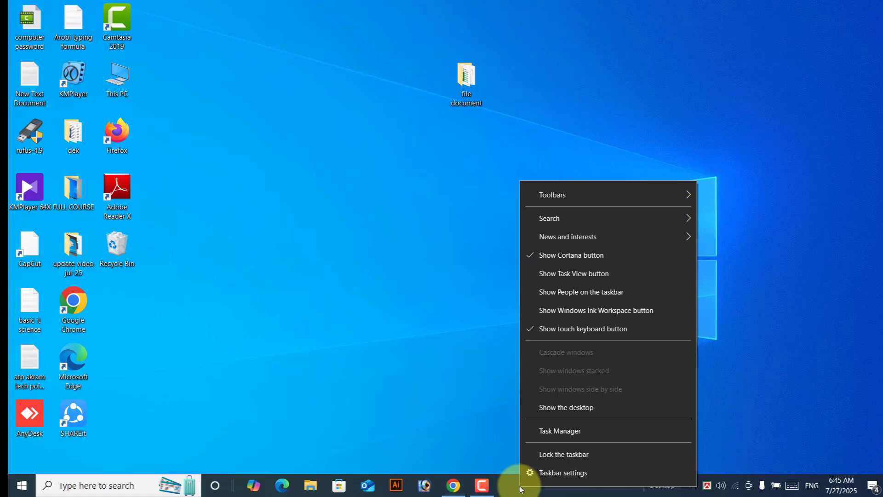
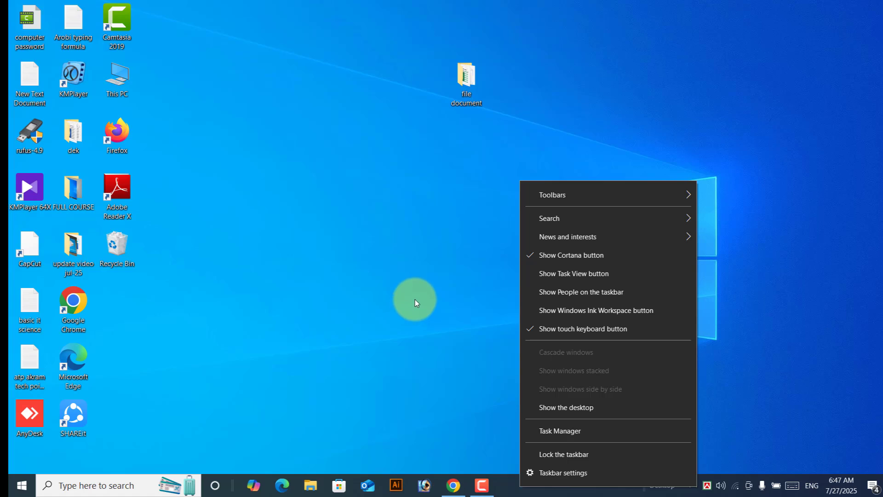
Step: End the Google Chrome task in Task Manager, then close Task Manager
left_click(551, 432)
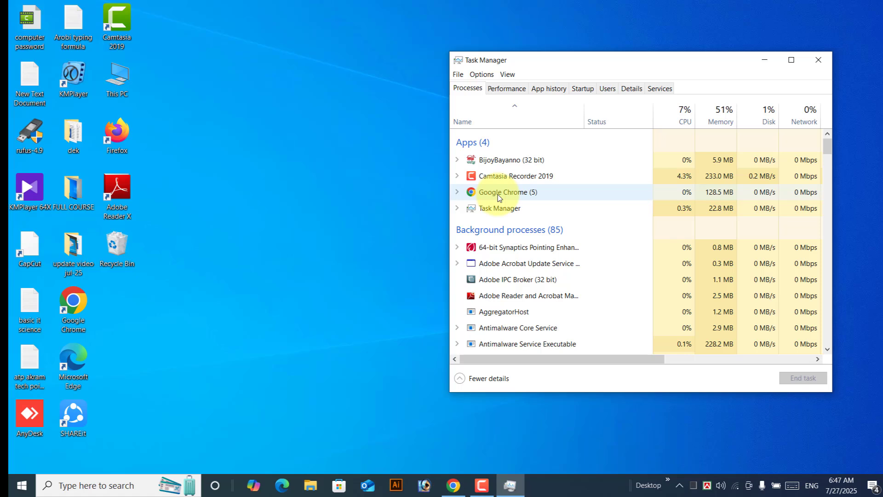
left_click(498, 196)
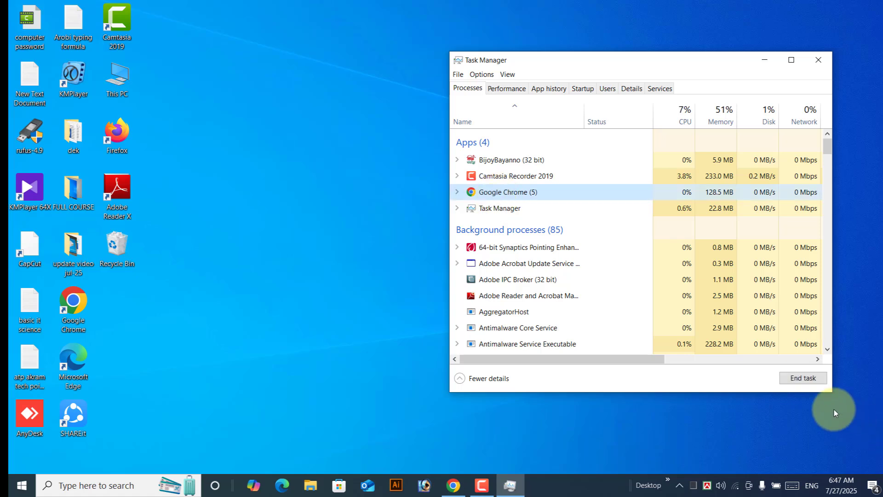
left_click(803, 383)
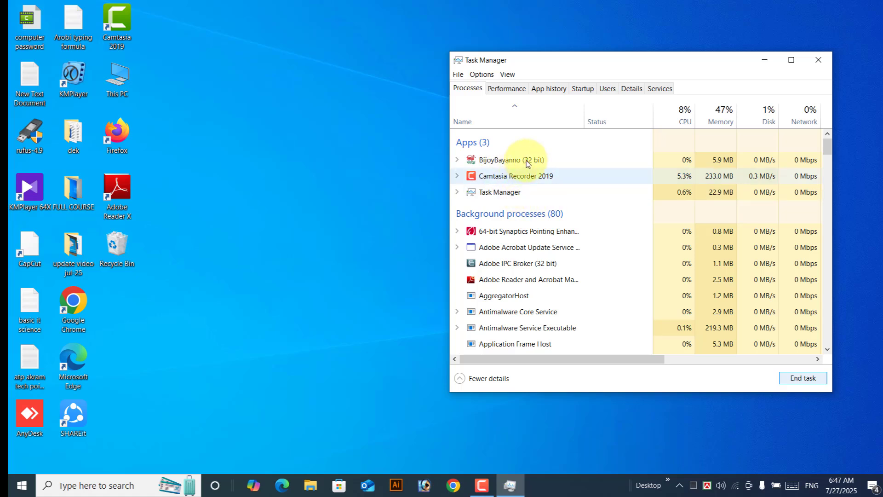
left_click(821, 59)
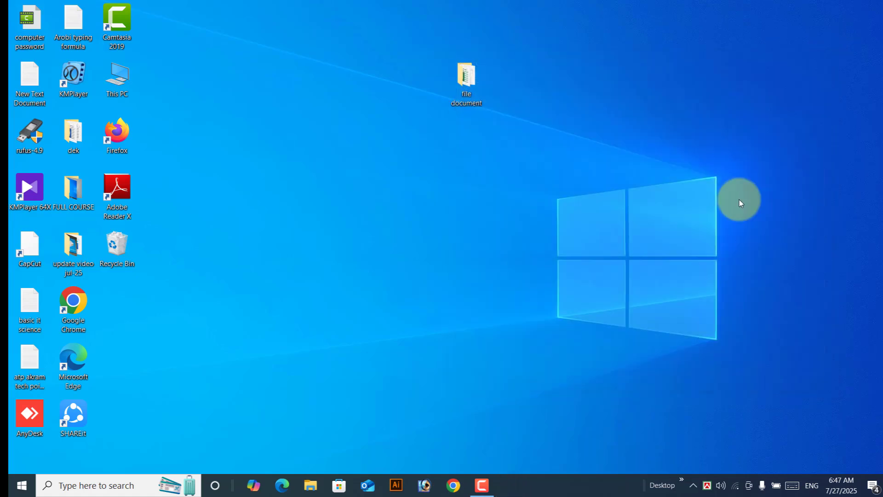
Step: From taskbar settings, toggle Lock the taskbar on then off and minimize Settings
right_click(538, 488)
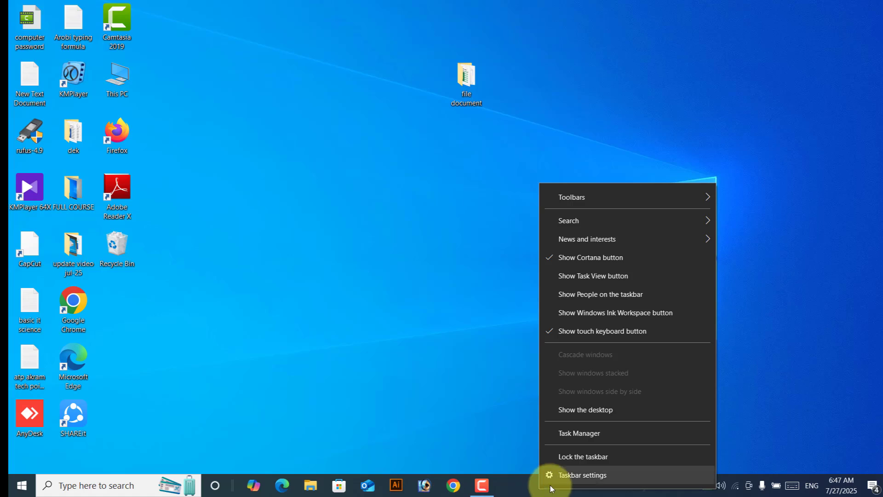
left_click(593, 476)
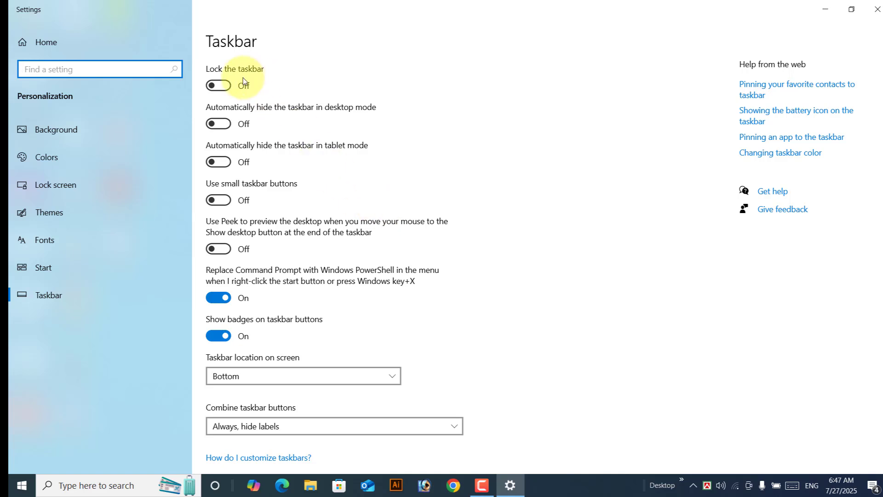
left_click(219, 86)
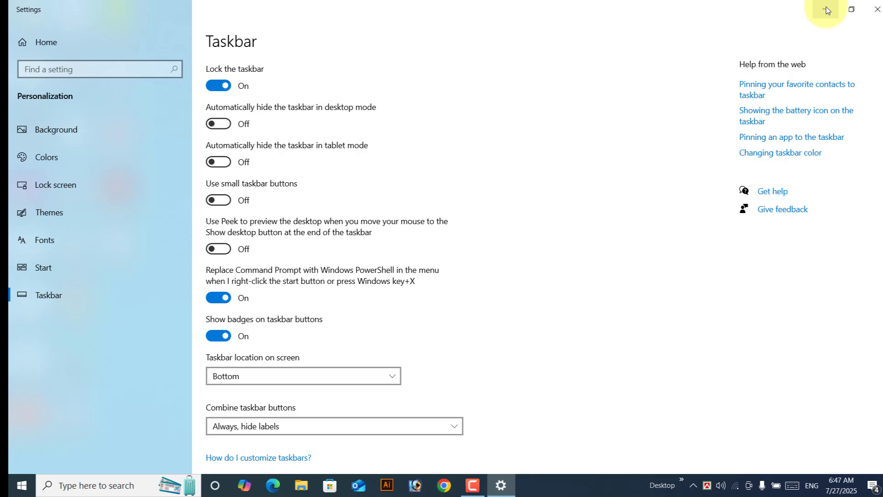
left_click(224, 87)
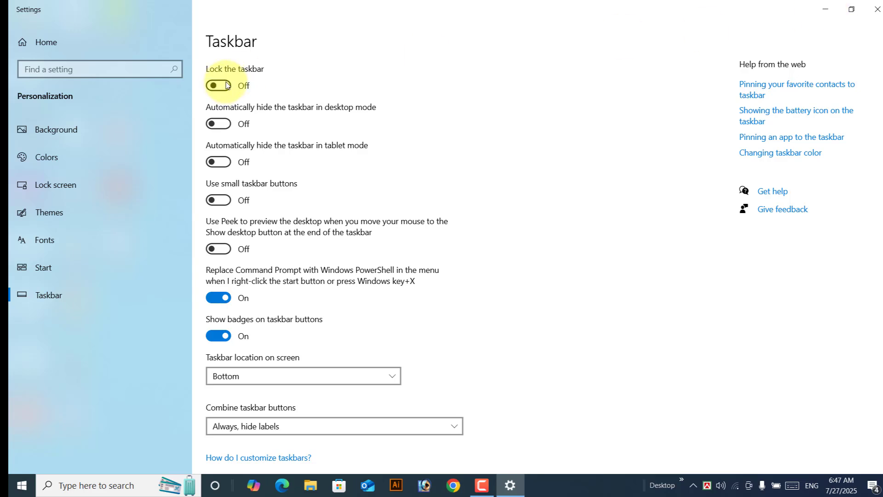
left_click(826, 14)
Step: Drag the taskbar to the right edge, then the left edge, then back to the bottom
left_click_drag(569, 483, 879, 241)
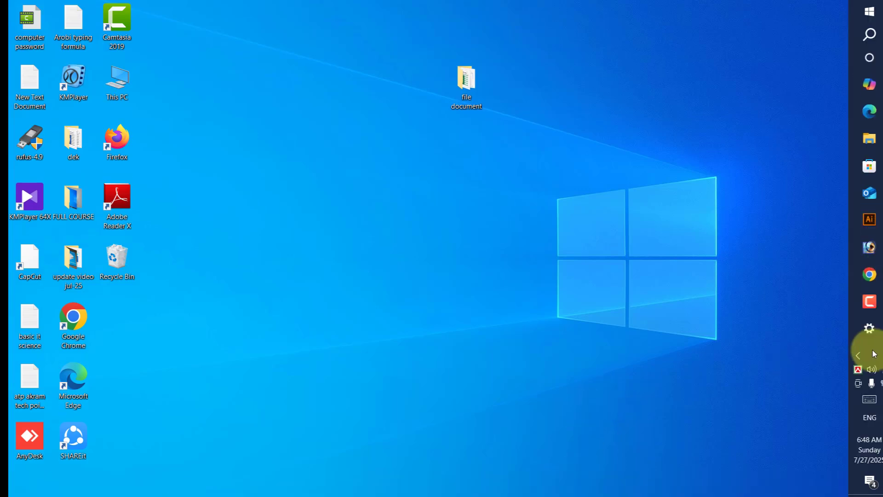
left_click_drag(874, 354, 28, 274)
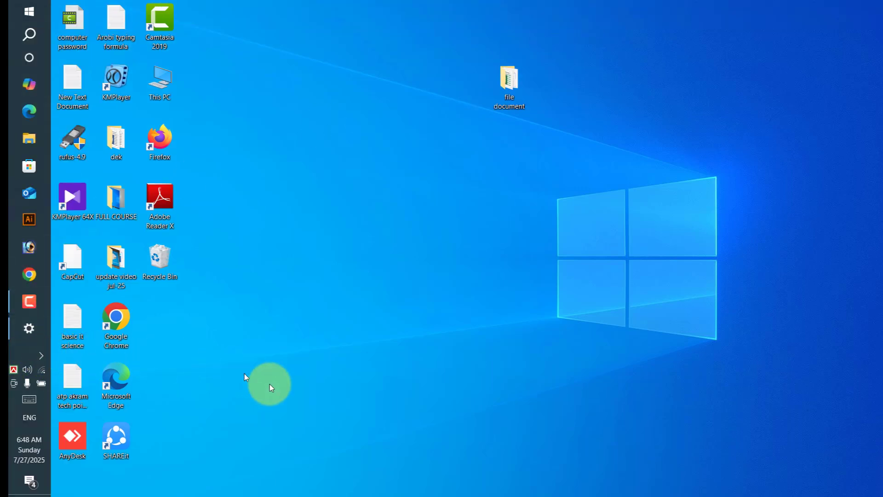
left_click_drag(271, 388, 365, 479)
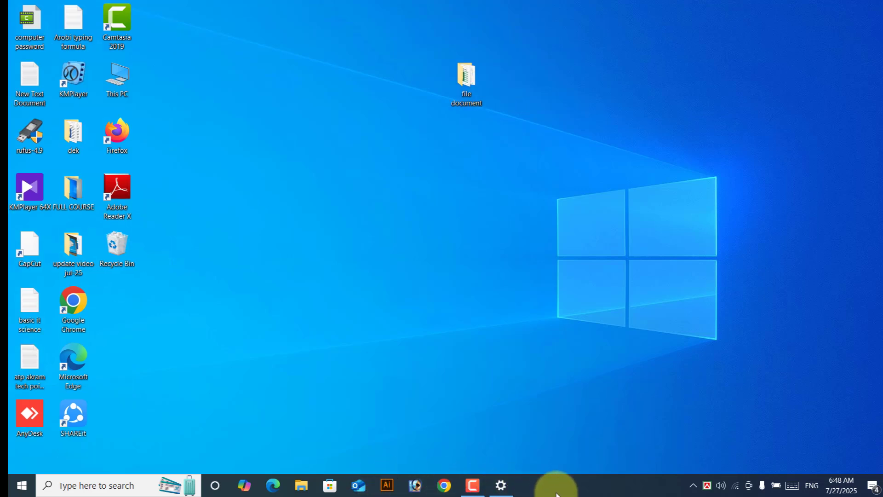
Step: Restore the taskbar settings window and turn Lock the taskbar back on
right_click(558, 481)
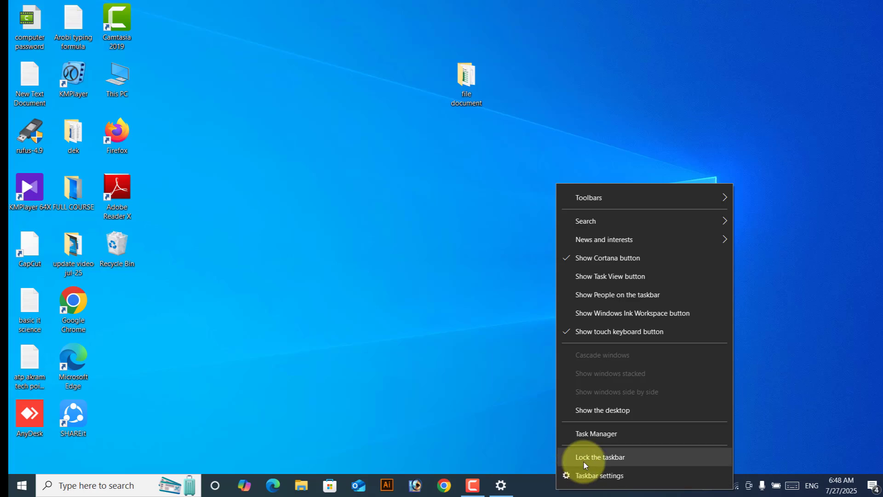
left_click(502, 484)
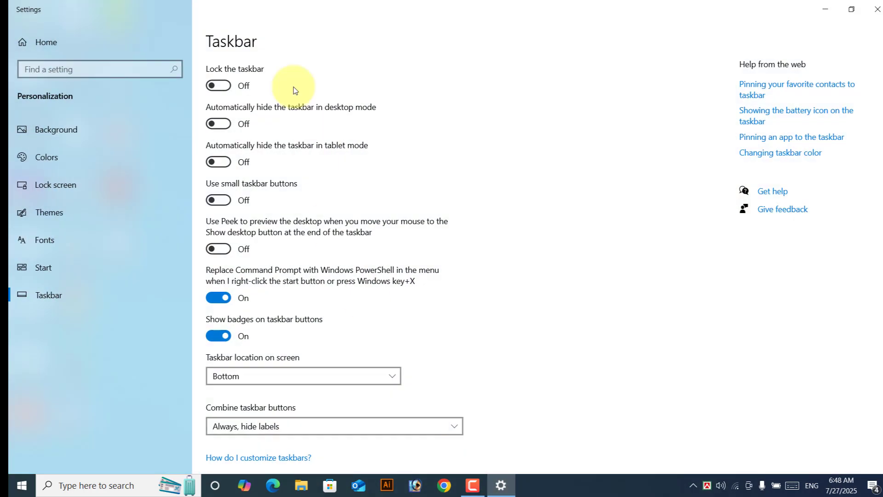
left_click(219, 86)
left_click(562, 481)
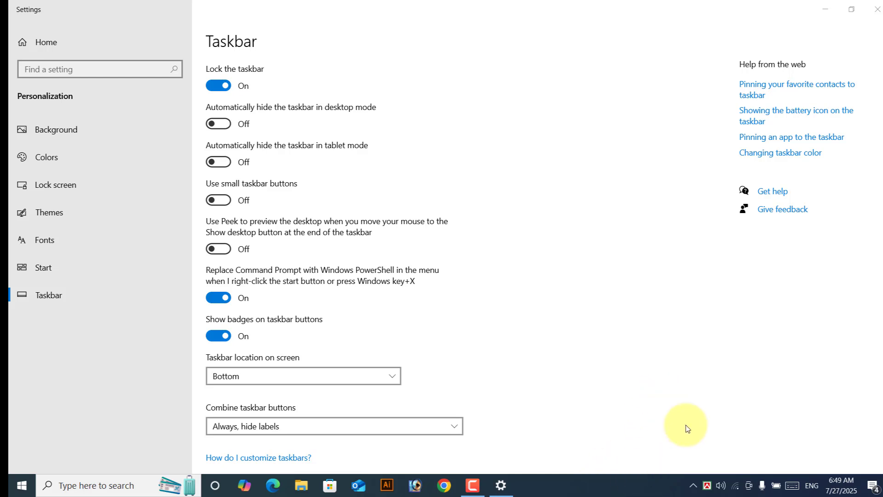
Step: Turn Automatically hide the taskbar in desktop mode on, then off again
left_click(220, 125)
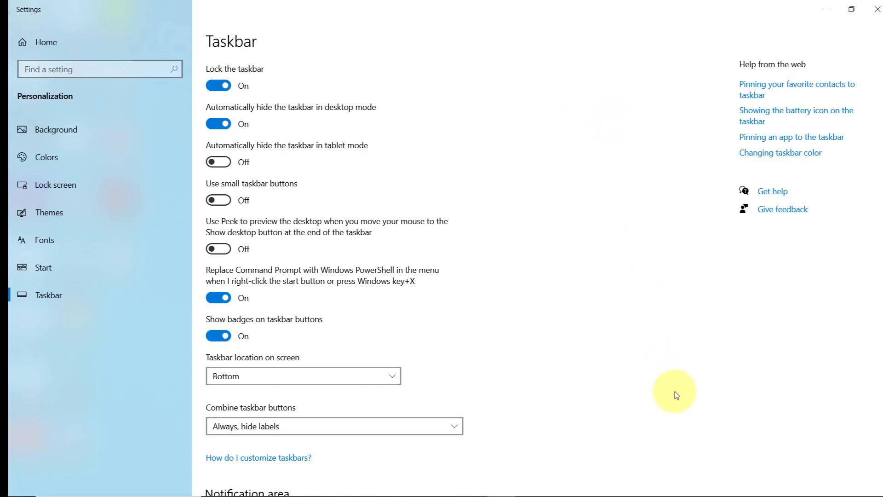
mouse_move(622, 494)
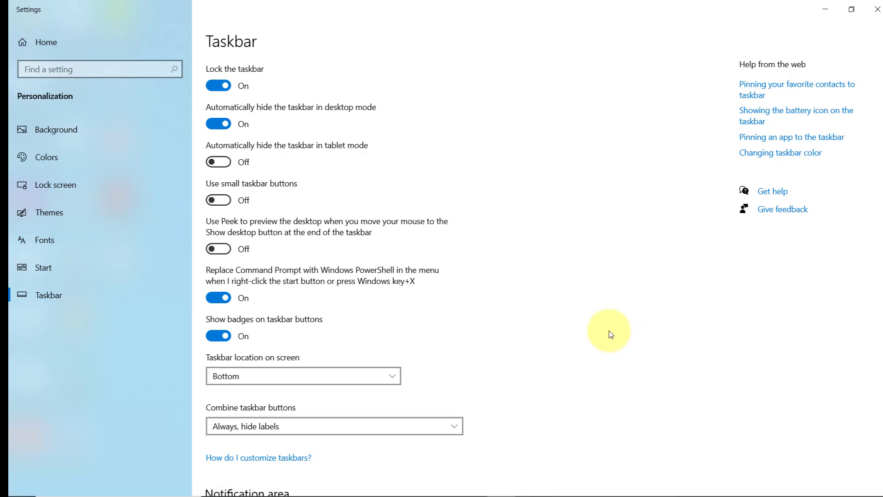
left_click(218, 124)
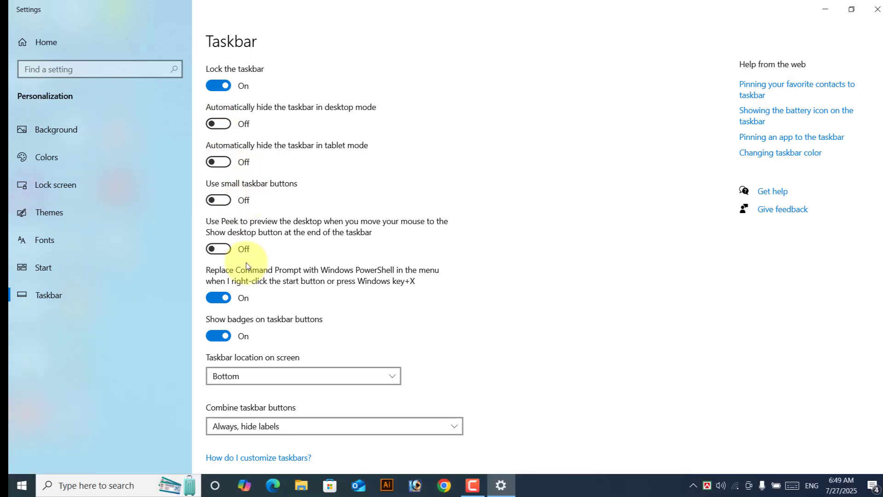
scroll(245, 265, "down", 3)
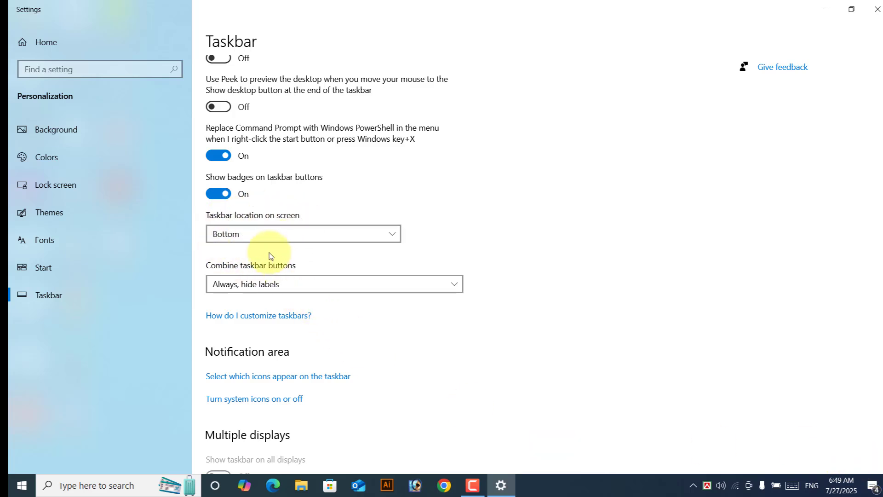
Step: Set Taskbar location on screen to Left, then Top, then Right, then Bottom
left_click(256, 237)
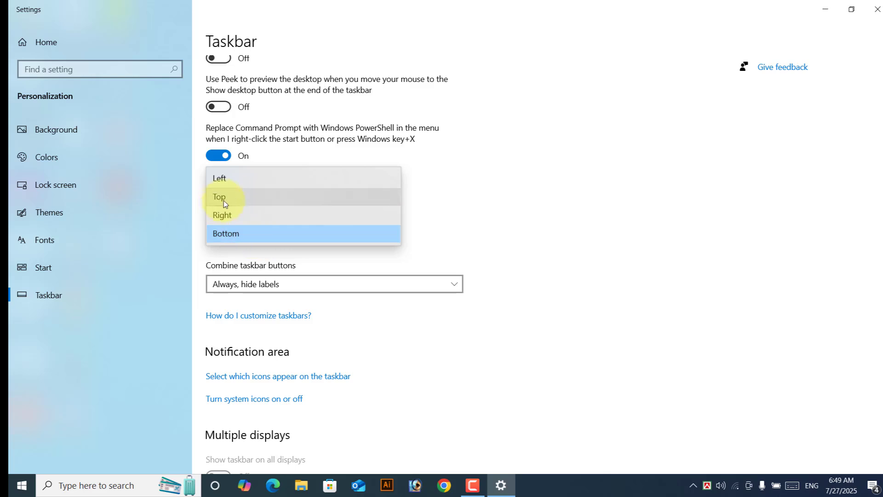
left_click(233, 181)
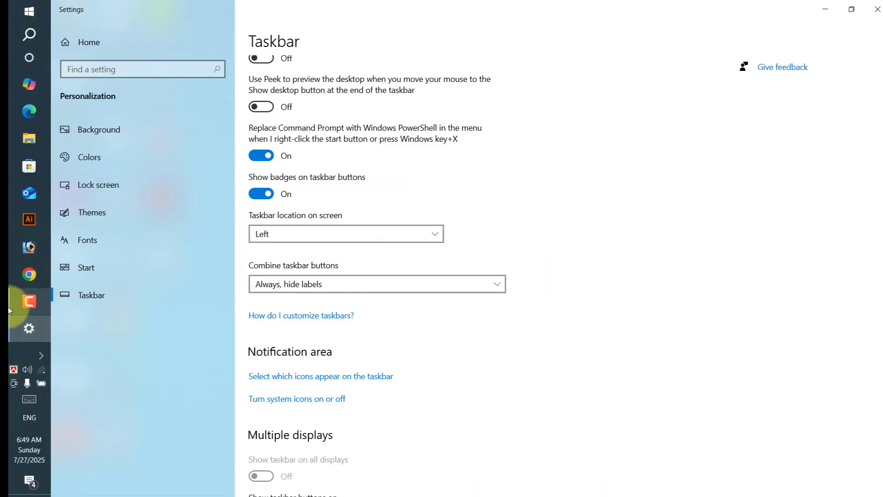
left_click(278, 234)
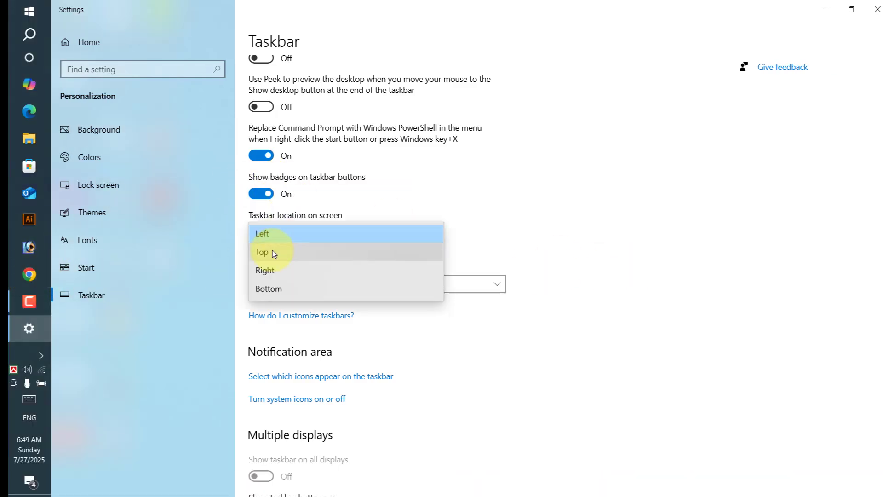
left_click(273, 253)
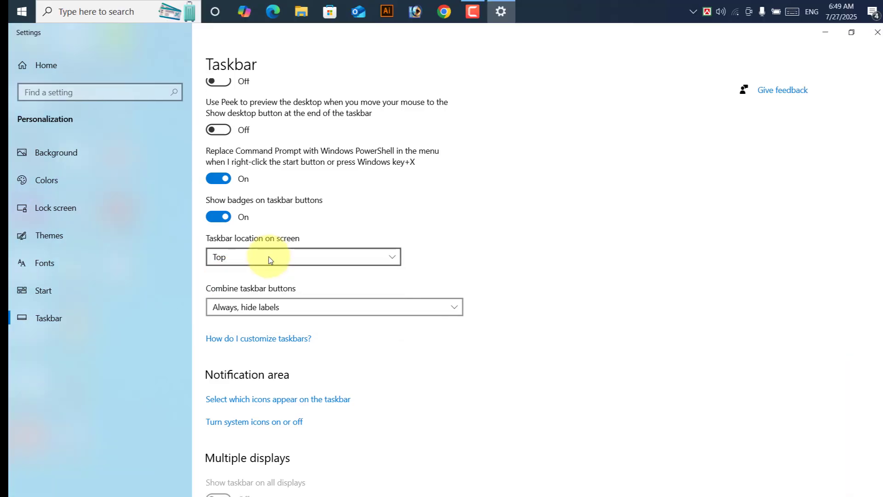
left_click(269, 257)
left_click(243, 279)
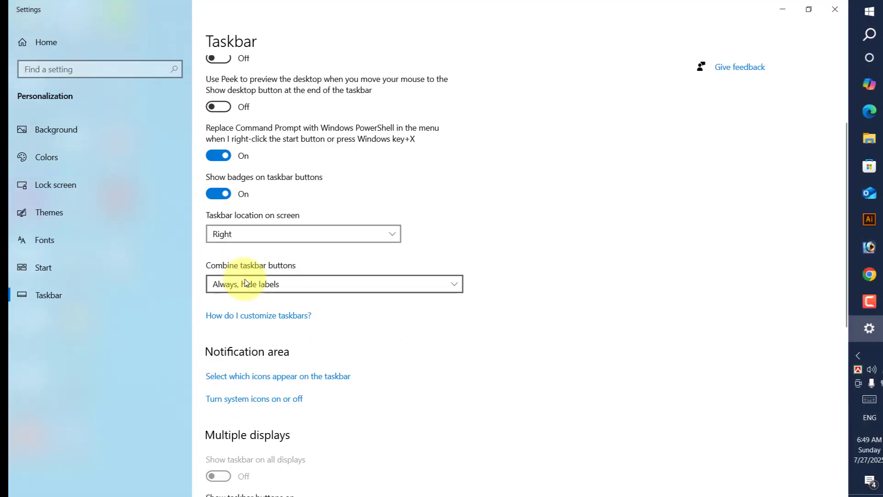
left_click(259, 232)
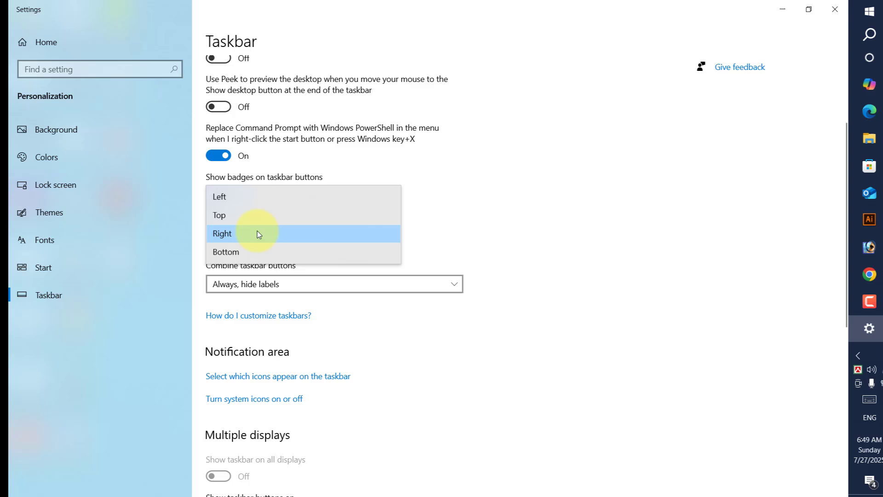
left_click(253, 256)
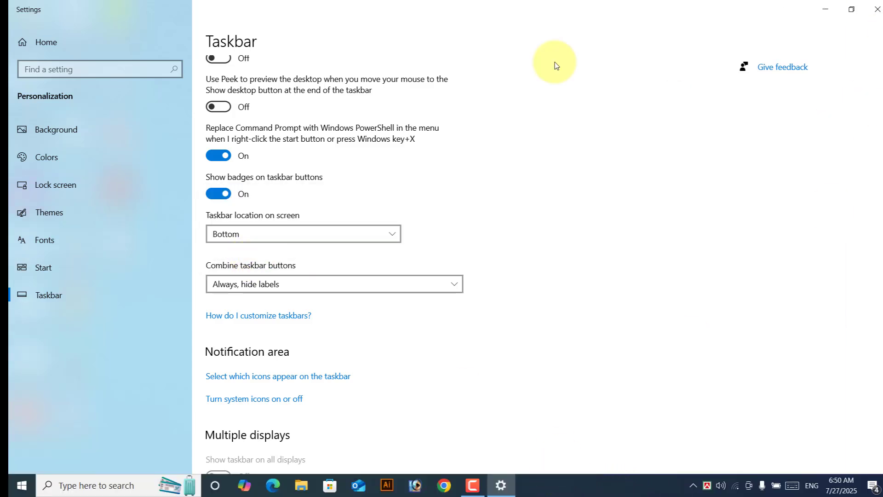
Step: Keep the taskbar location at Bottom and close the Settings window
left_click(224, 234)
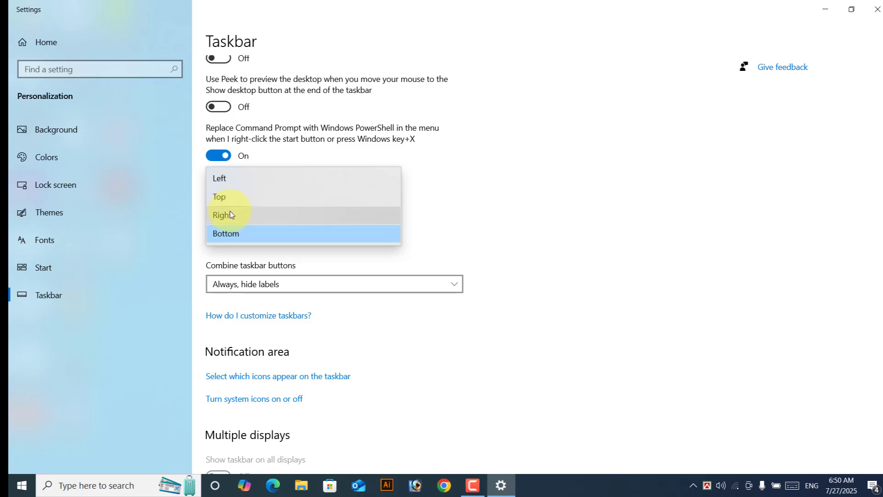
left_click(232, 236)
scroll(496, 367, "down", 1)
scroll(496, 366, "down", 4)
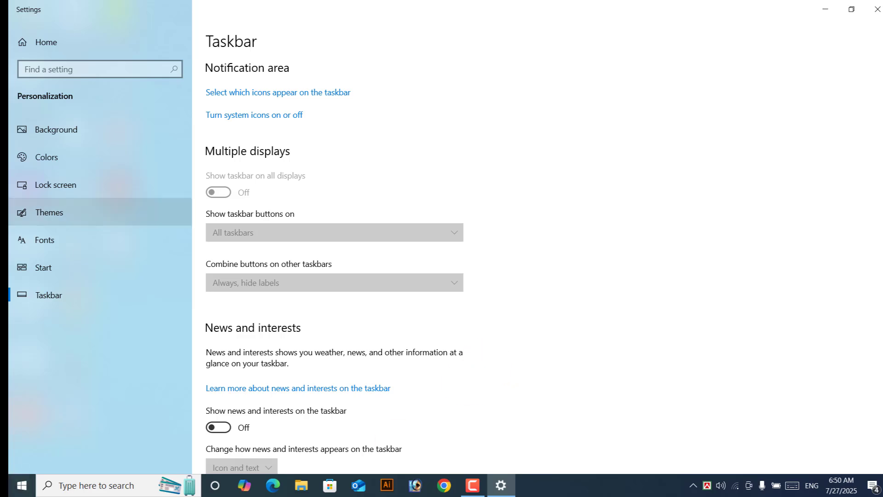
left_click(877, 9)
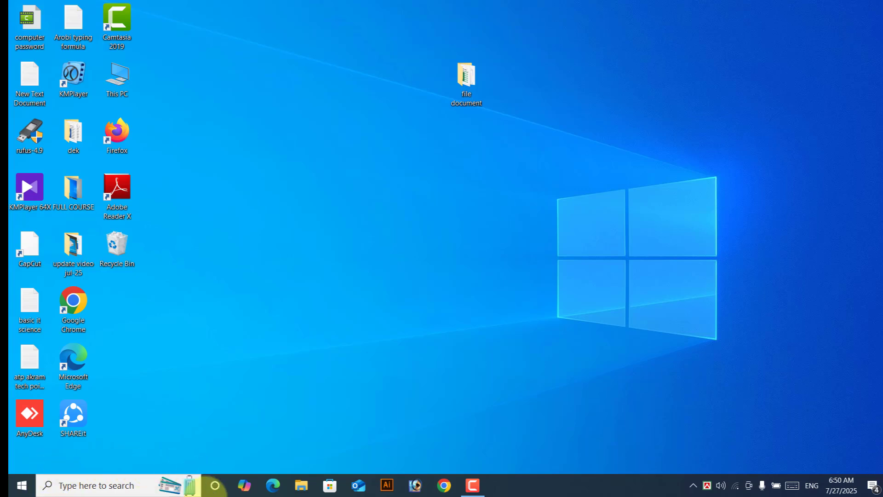
Step: Search for 'control panel' and open Control Panel from the results
left_click(94, 486)
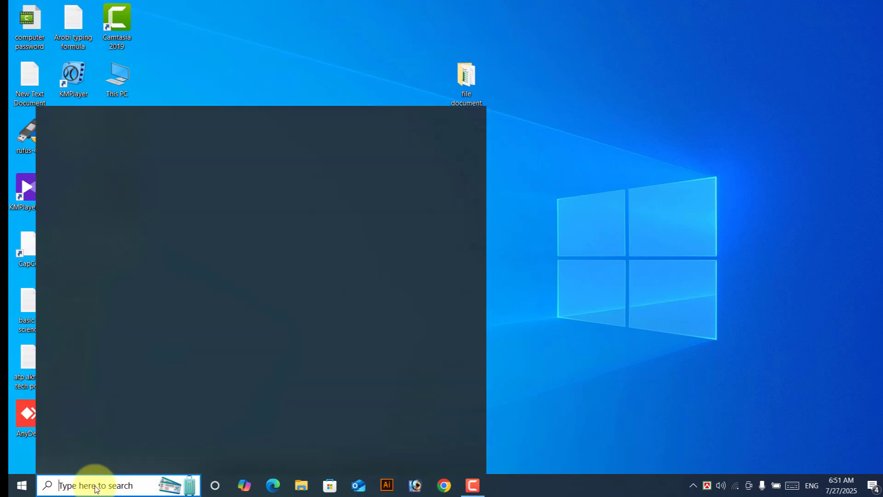
type("contr")
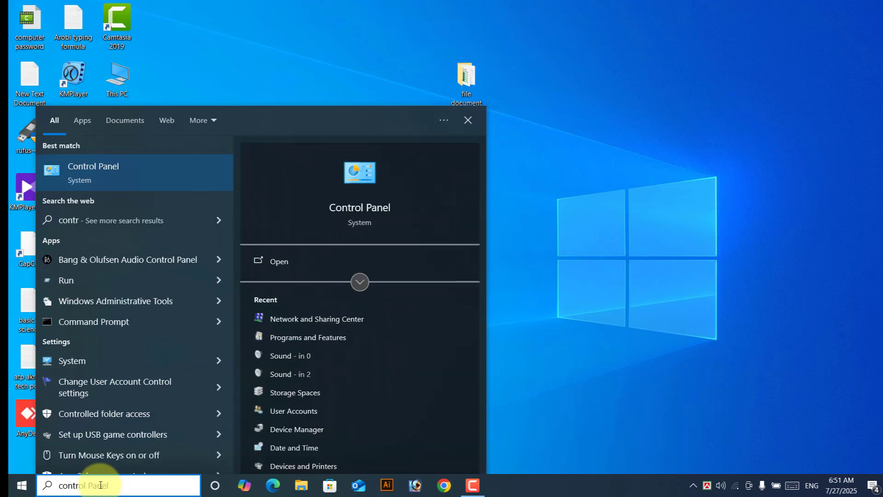
type("ol panel")
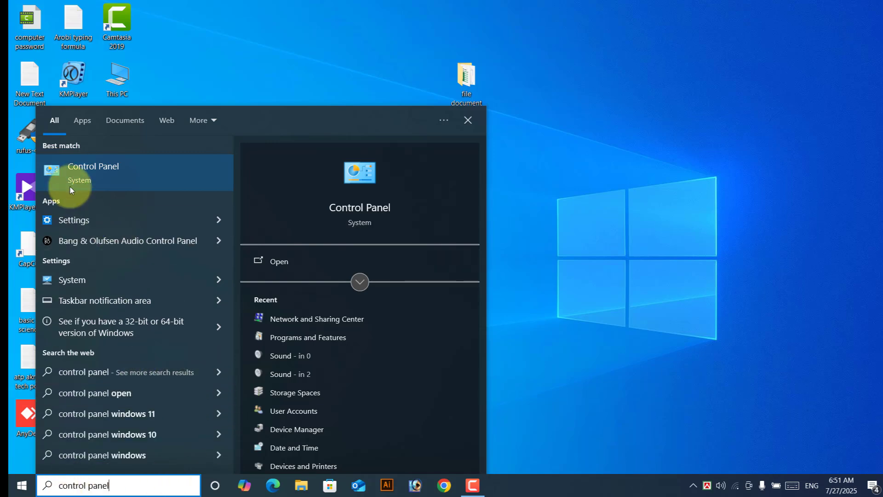
left_click(109, 167)
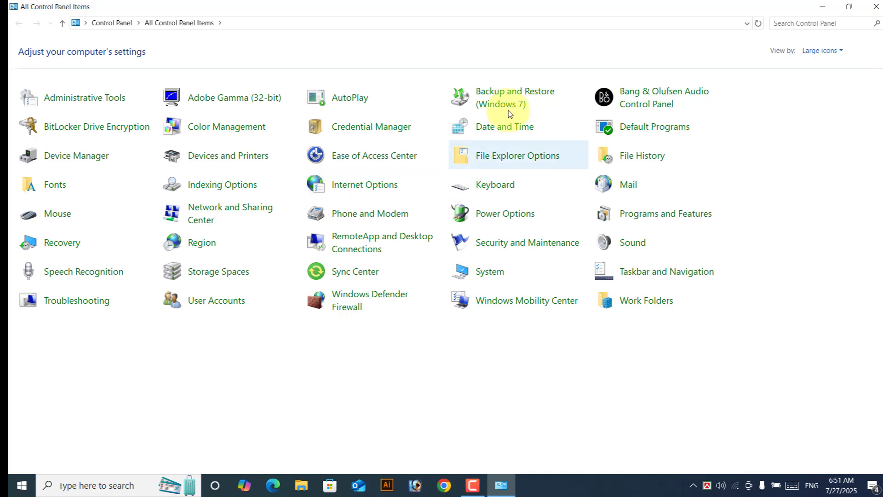
Step: Switch View by to Category, then Small icons, and finally Large icons
left_click(823, 51)
left_click(828, 65)
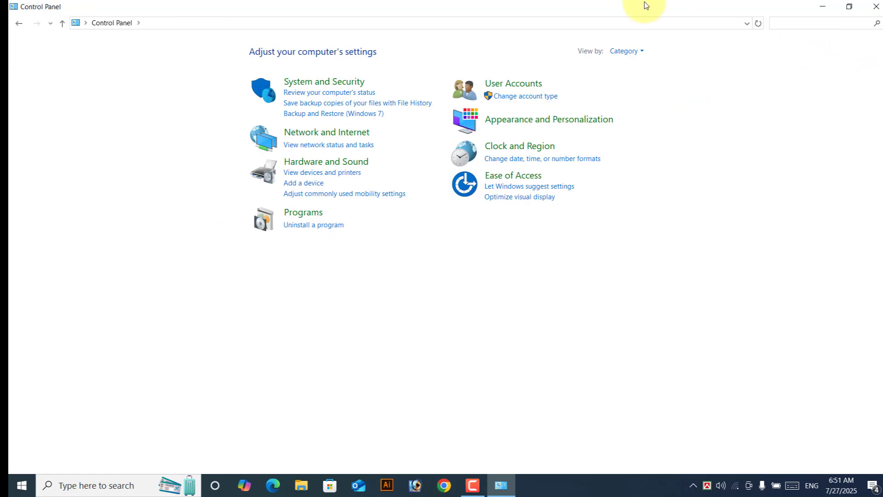
left_click(626, 51)
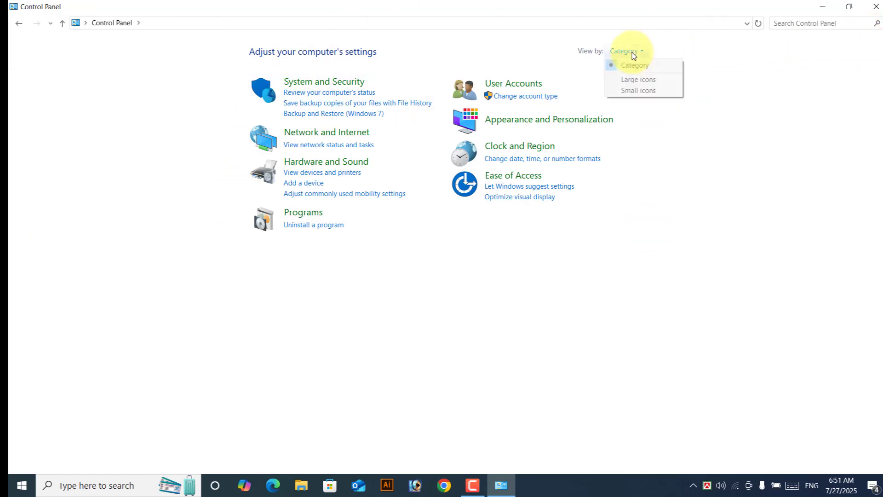
left_click(637, 91)
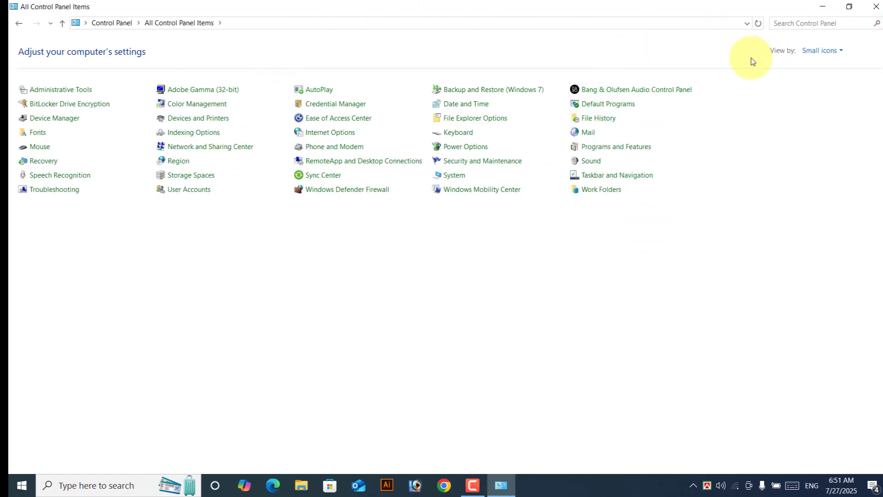
left_click(828, 52)
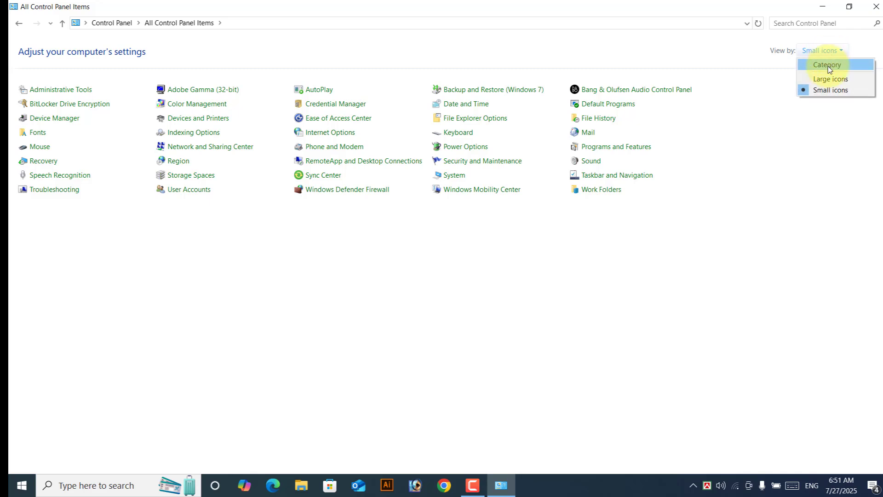
left_click(826, 81)
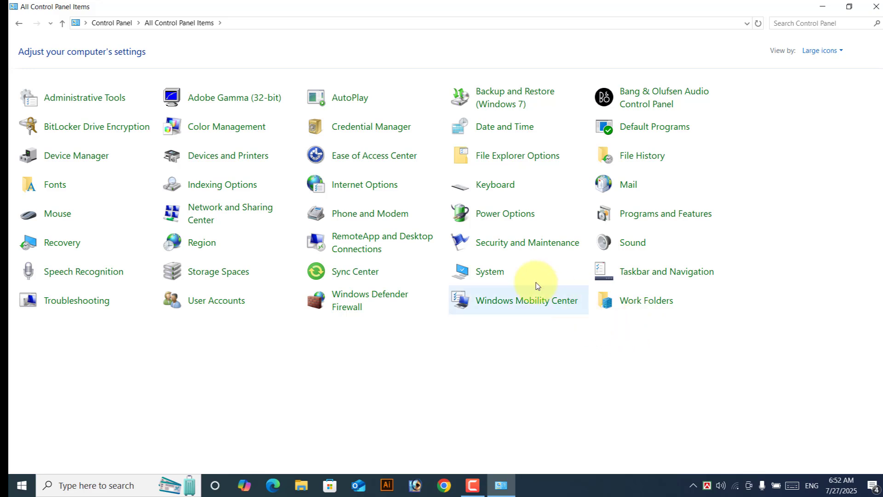
Step: Open Administrative Tools, launch Disk Cleanup and dismiss its drive selection, then select Services
left_click(67, 104)
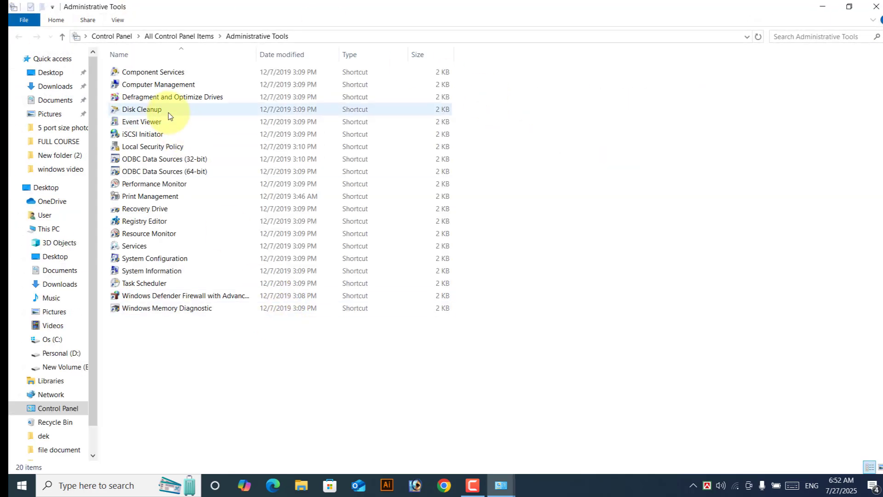
left_click(143, 113)
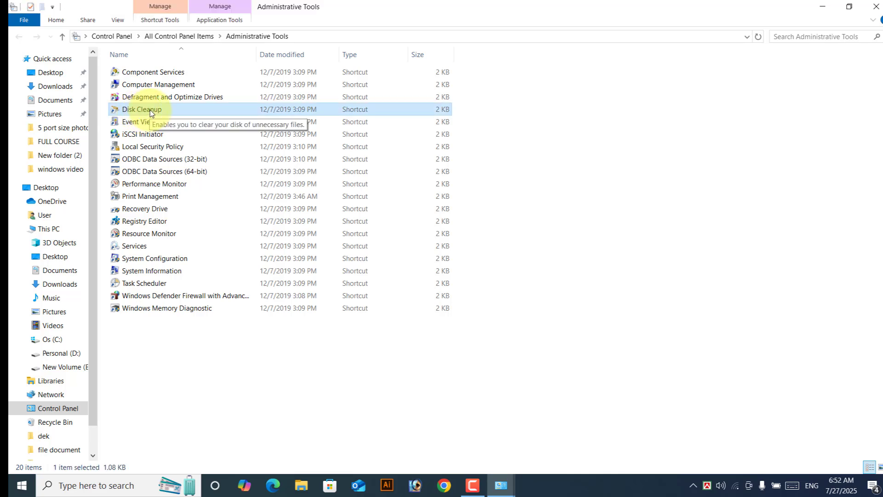
double_click(154, 112)
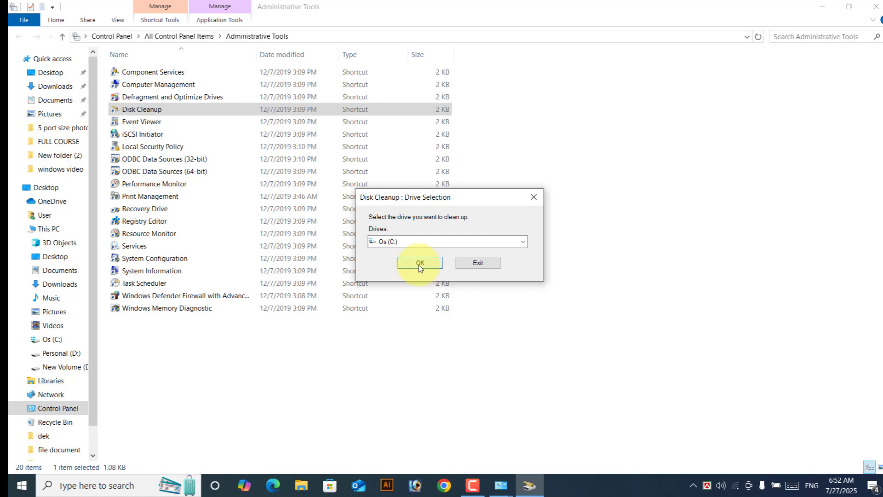
left_click(536, 198)
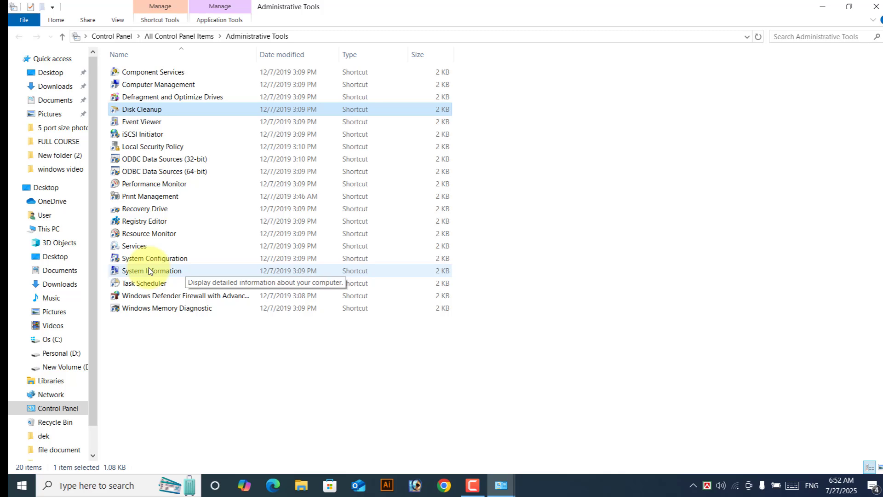
left_click(137, 248)
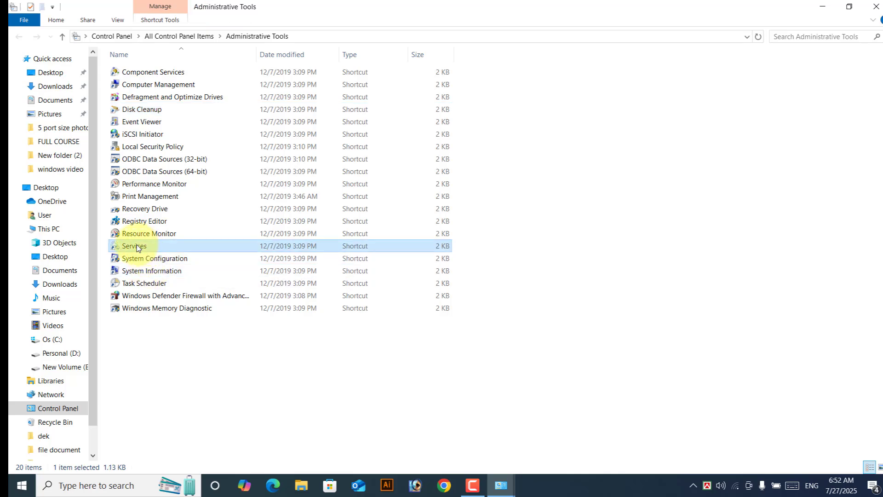
Step: Open the Services console and scroll down through the services list to the end
double_click(452, 247)
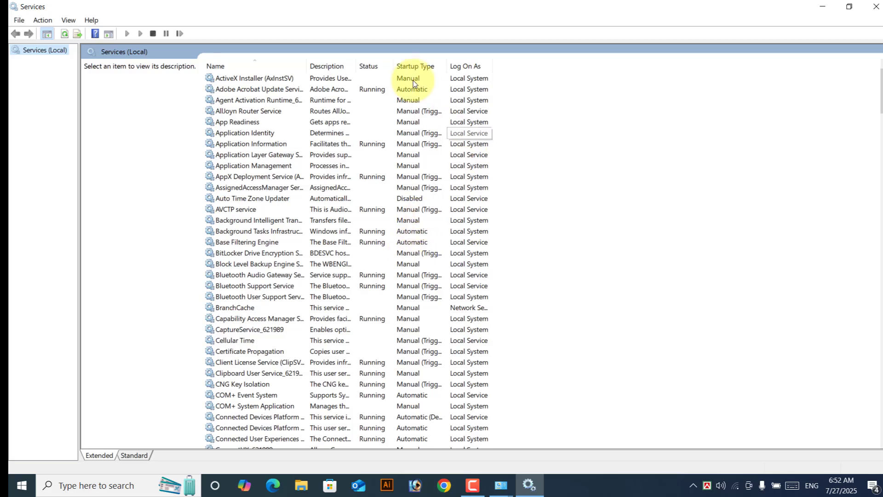
scroll(276, 297, "down", 4)
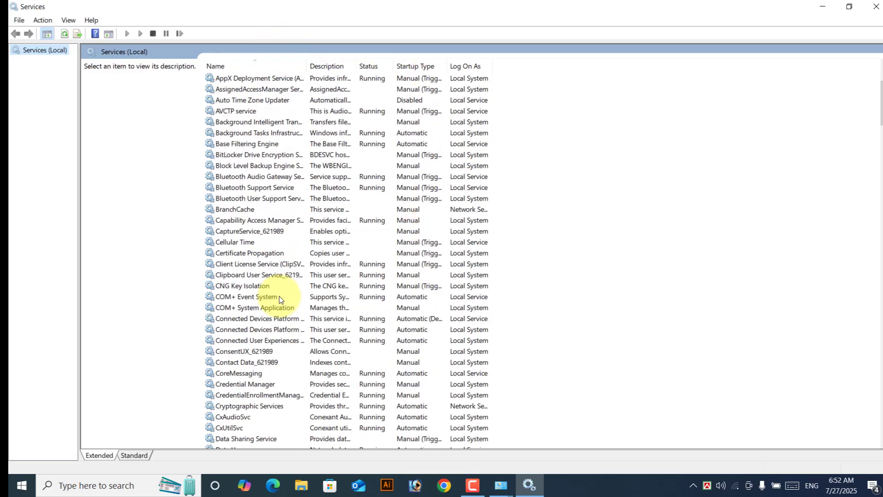
scroll(280, 297, "down", 6)
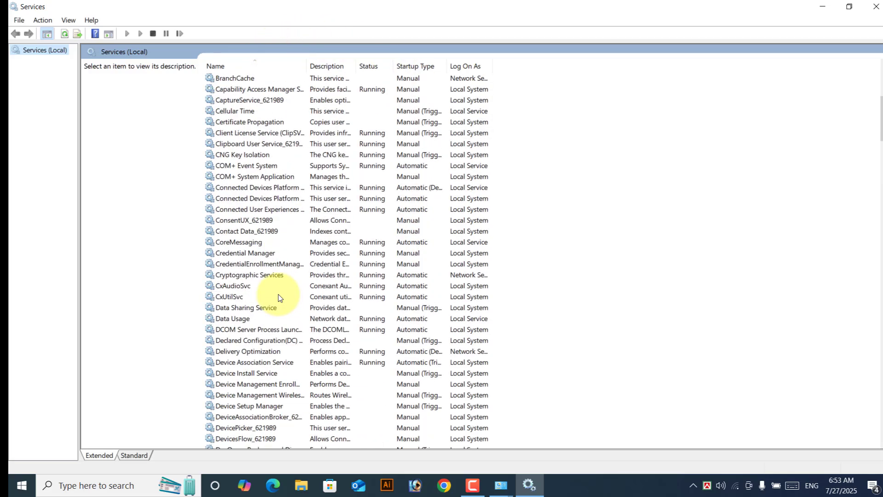
scroll(278, 295, "down", 13)
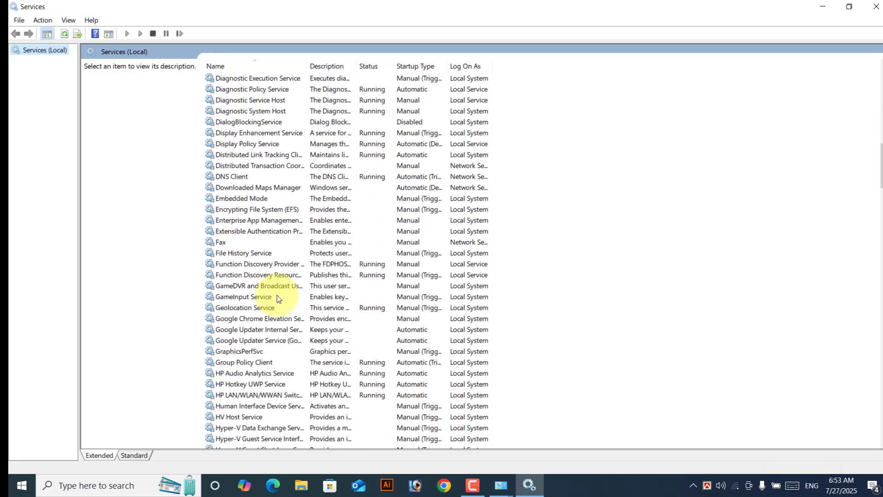
scroll(278, 299, "down", 15)
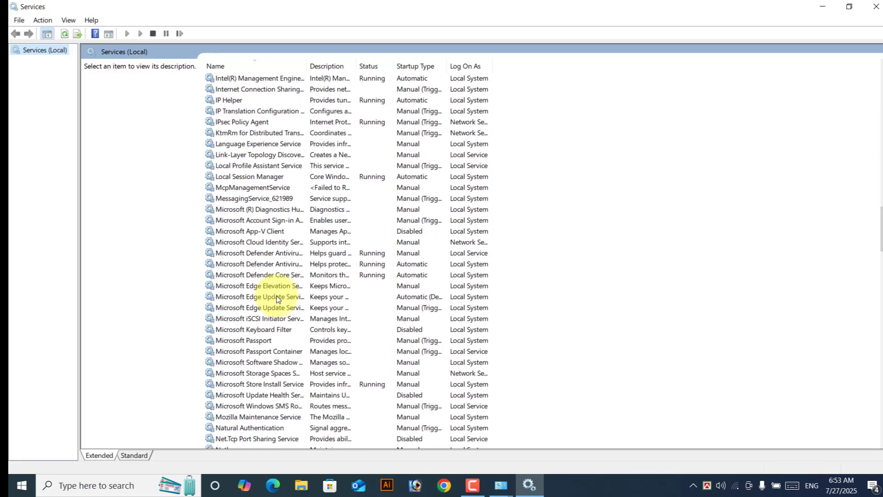
scroll(277, 298, "down", 11)
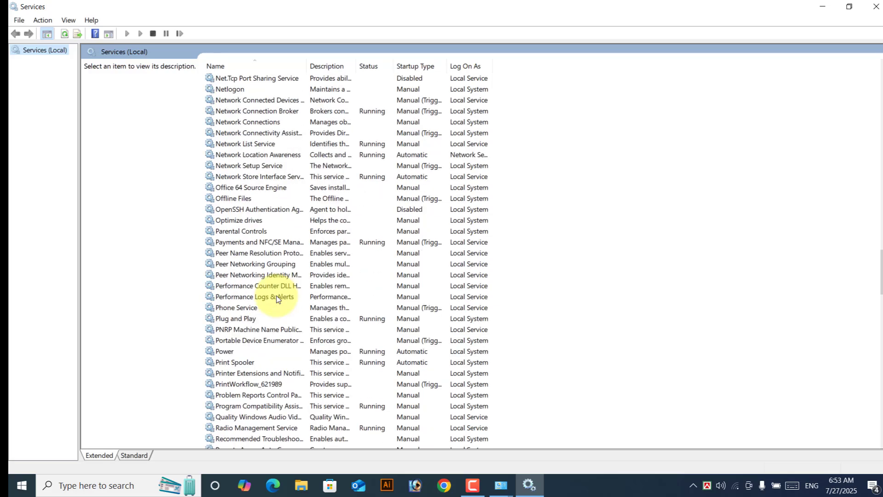
scroll(278, 299, "down", 15)
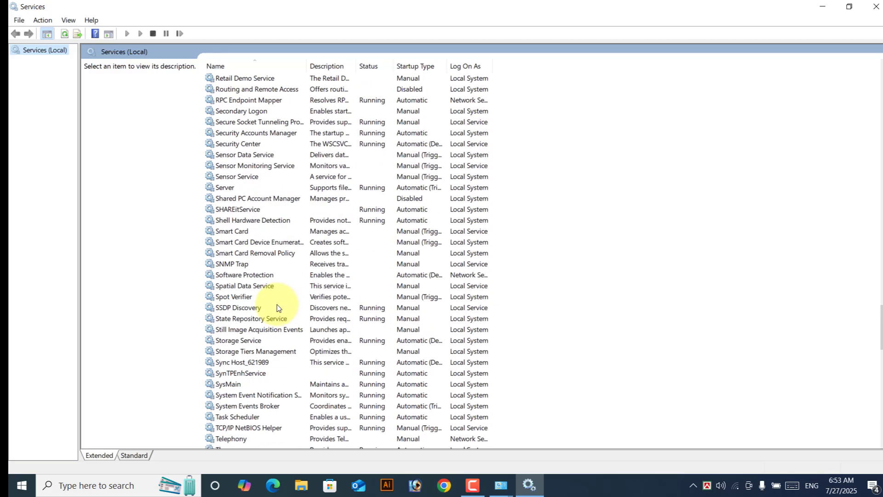
scroll(278, 309, "down", 4)
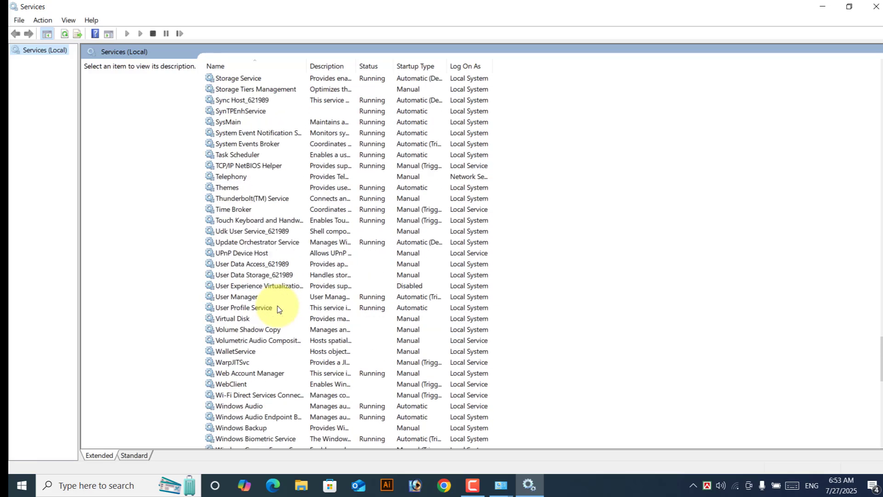
scroll(278, 309, "down", 10)
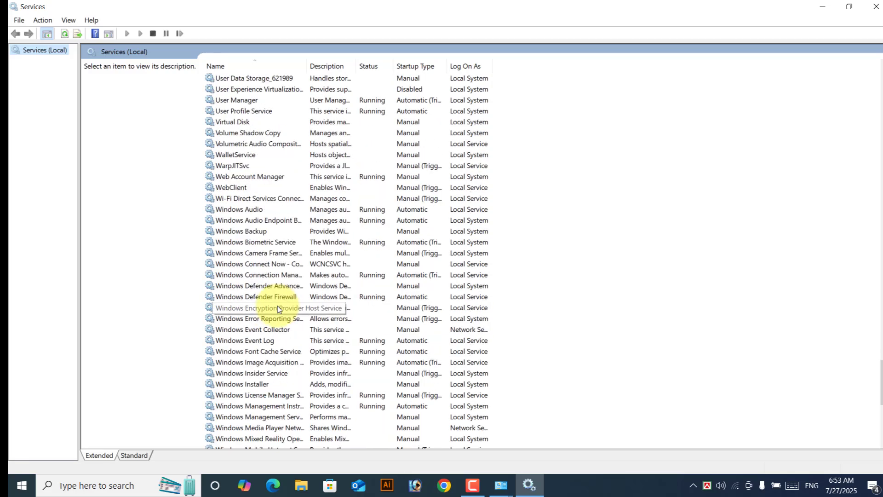
scroll(278, 306, "down", 5)
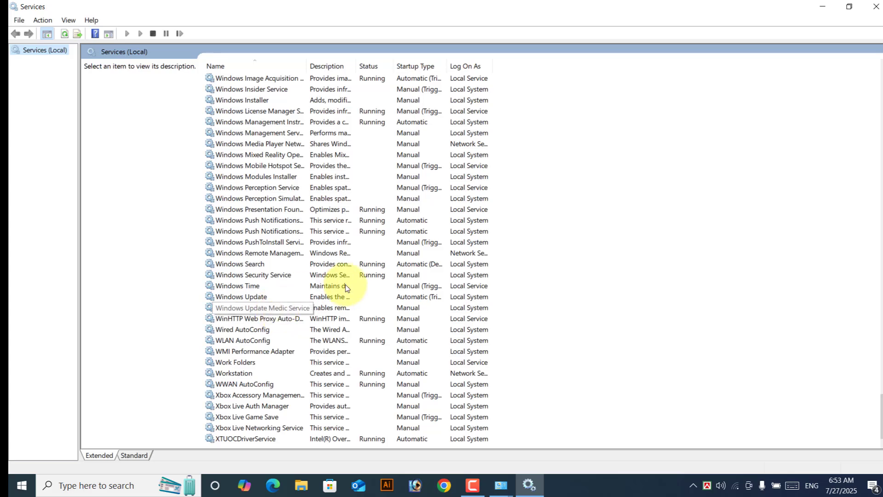
Step: Change the Windows Update service's startup type from Automatic to Disabled, applying and confirming
double_click(247, 297)
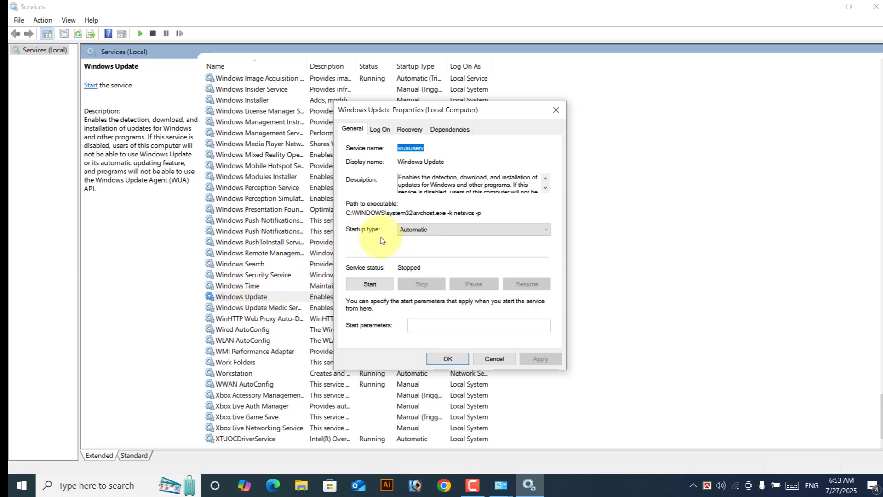
left_click(431, 231)
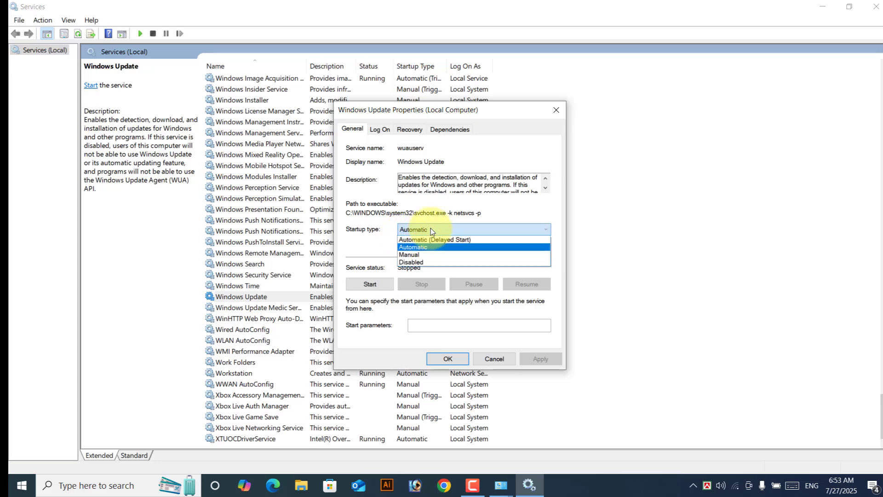
left_click(414, 263)
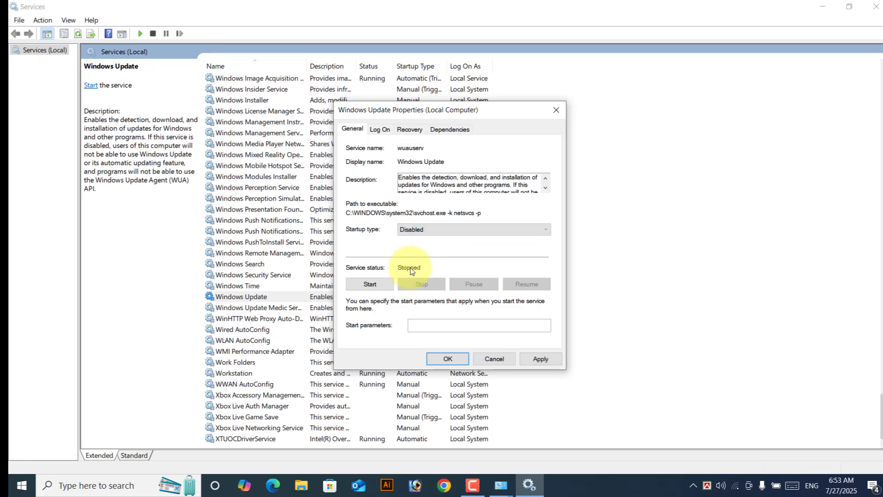
left_click(540, 361)
left_click(456, 358)
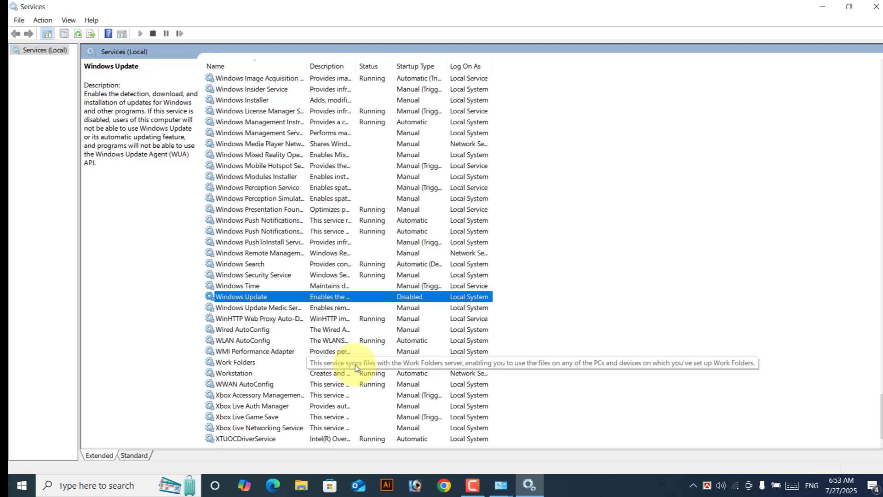
scroll(354, 367, "up", 4)
scroll(355, 366, "up", 5)
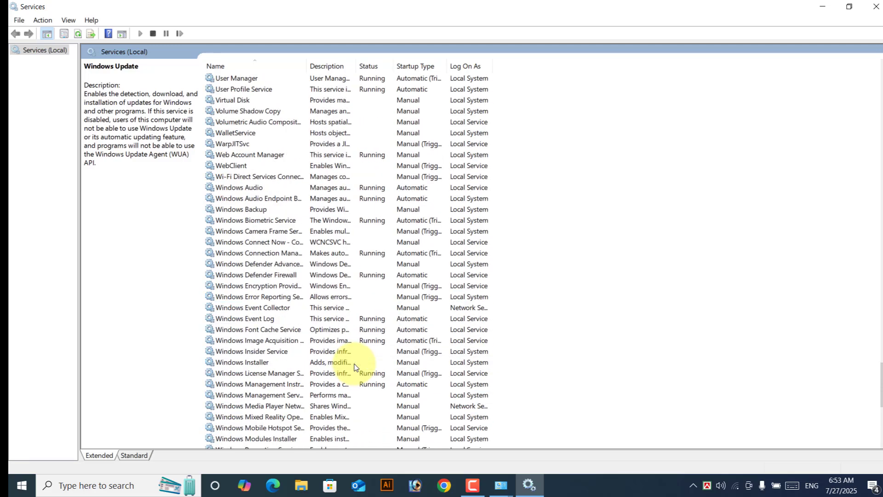
scroll(384, 335, "up", 2)
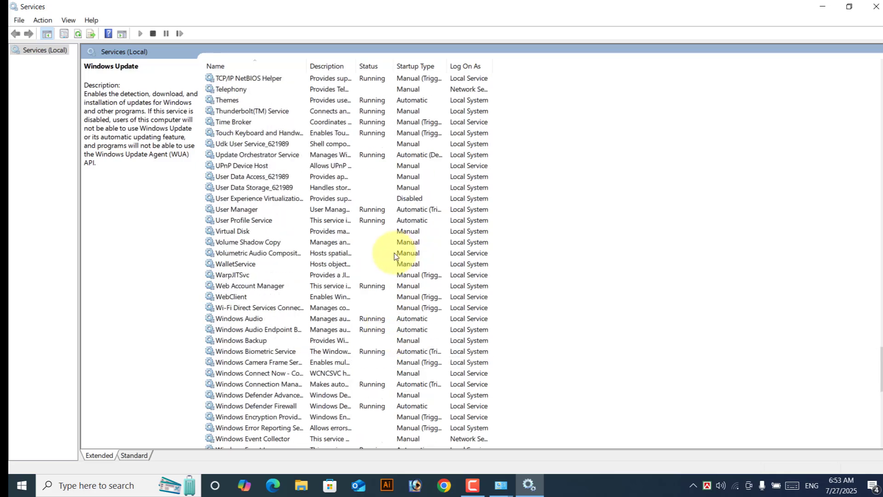
scroll(394, 257, "up", 1)
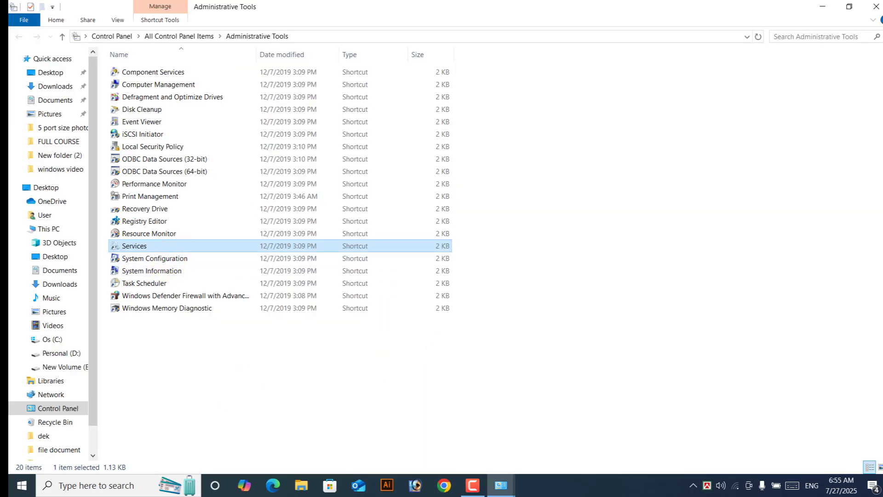
Step: Open System Configuration on its Boot tab showing Windows 10 and a 30-second timeout
double_click(170, 263)
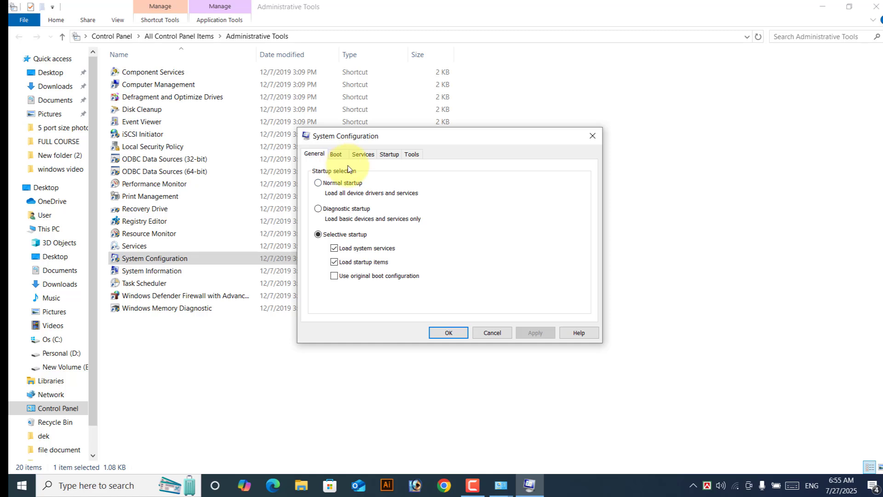
left_click(337, 155)
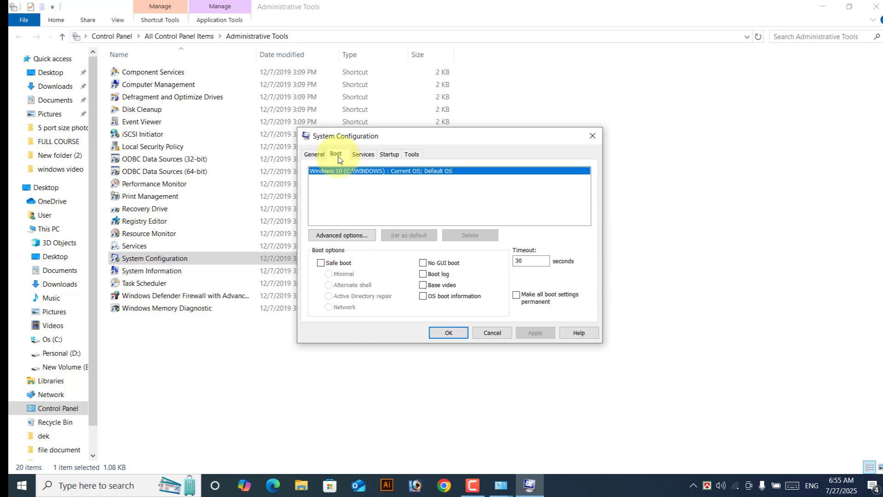
Step: In Advanced boot options, try limiting Number of processors to 1, toggling the limit off and on
left_click(341, 236)
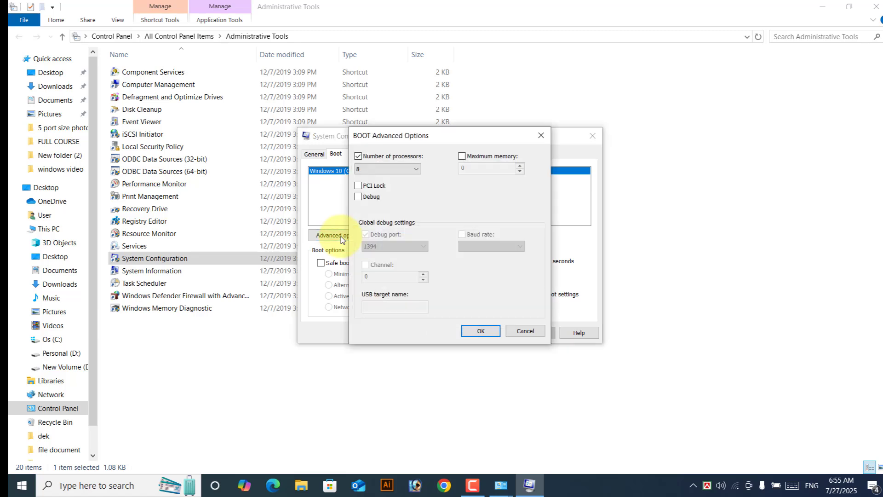
left_click(366, 170)
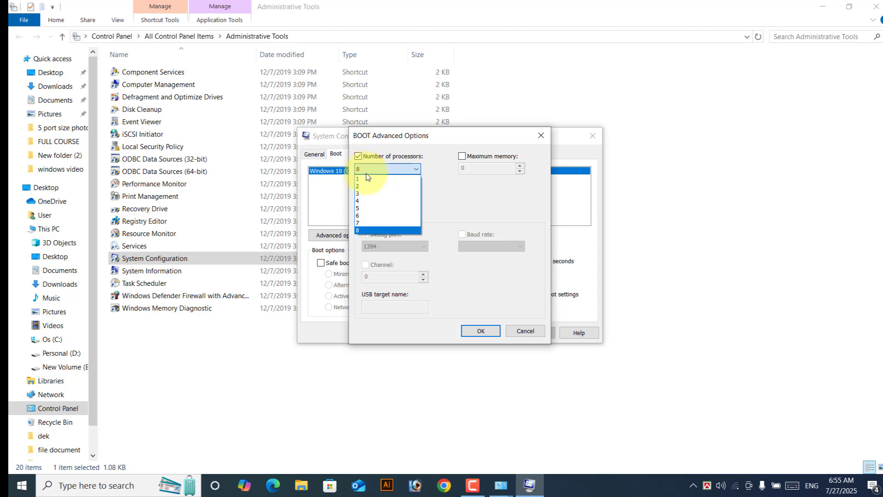
left_click(366, 179)
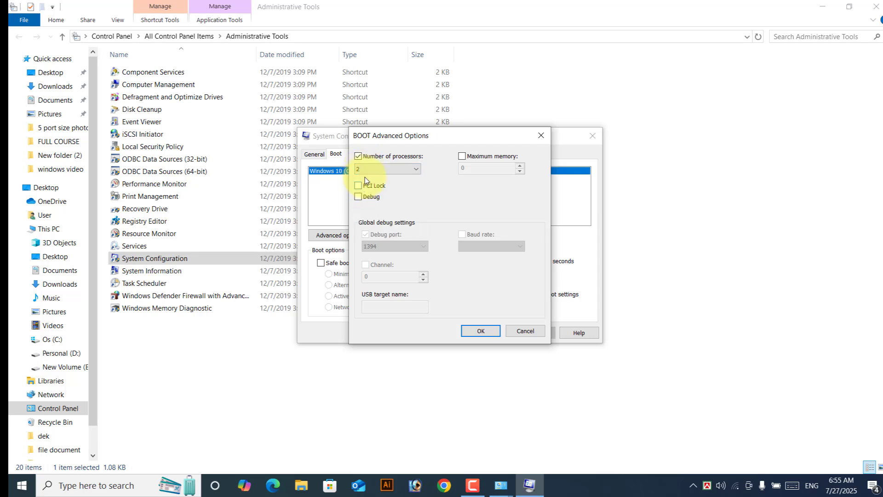
left_click(367, 172)
left_click(367, 179)
left_click(385, 169)
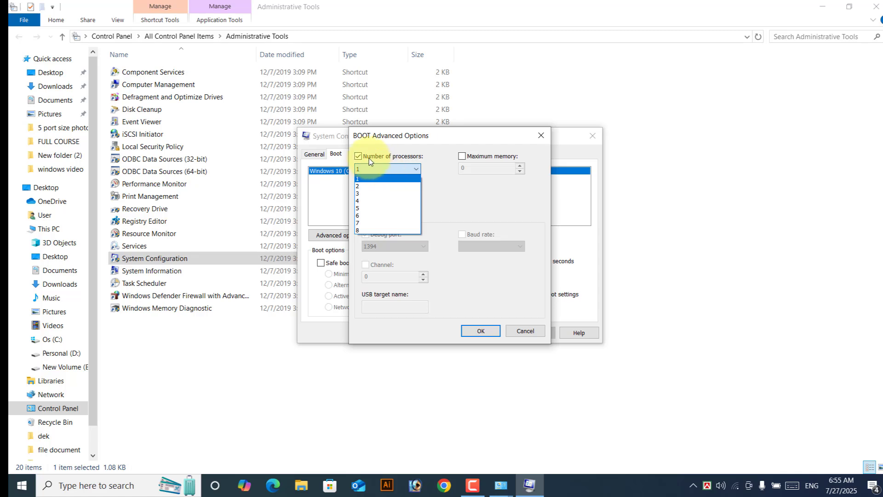
left_click(369, 158)
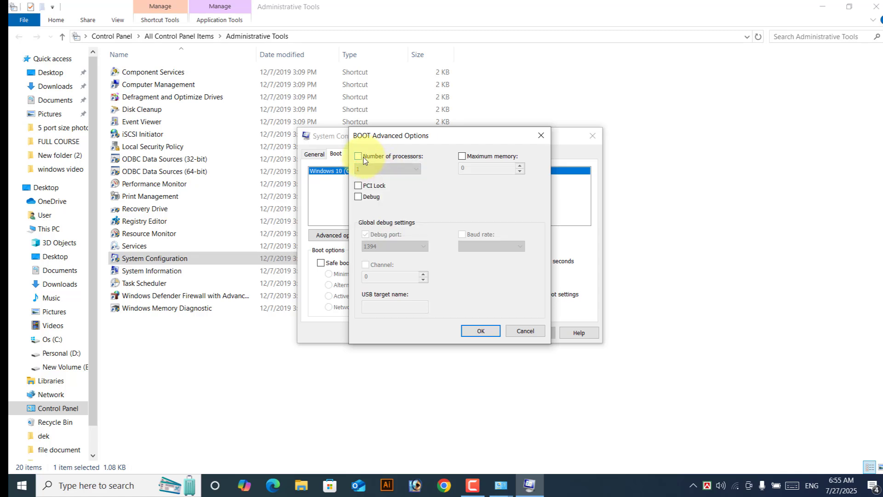
left_click(364, 158)
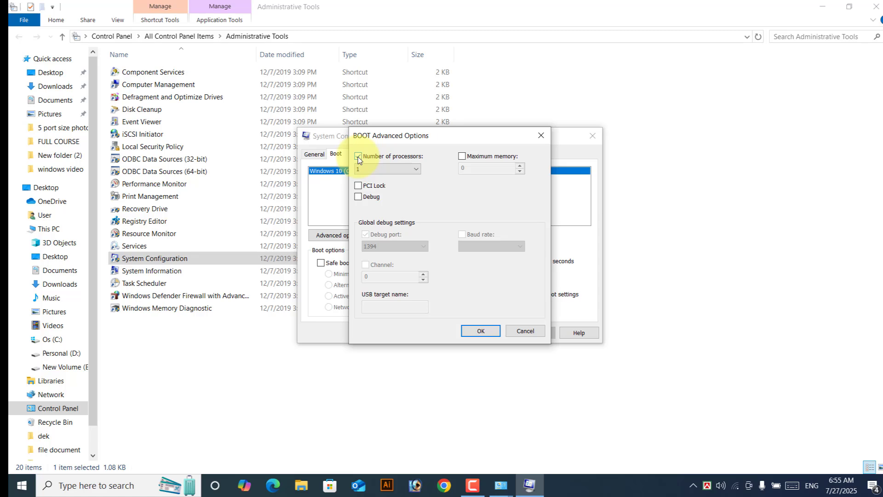
Step: Set the number of processors to 8 and confirm the advanced boot options
left_click(363, 168)
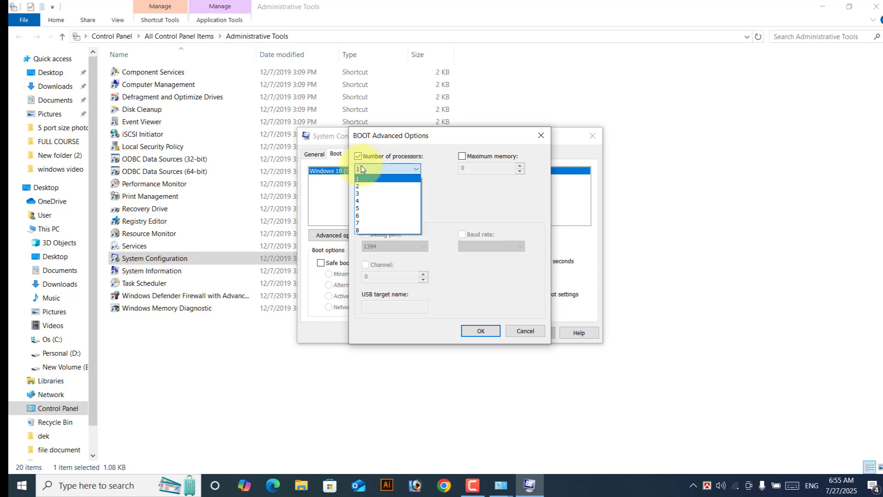
left_click(368, 231)
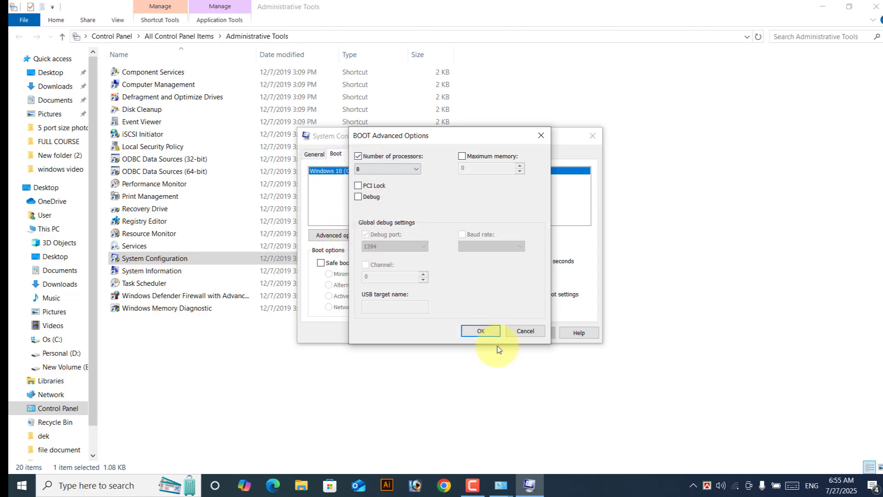
left_click(358, 158)
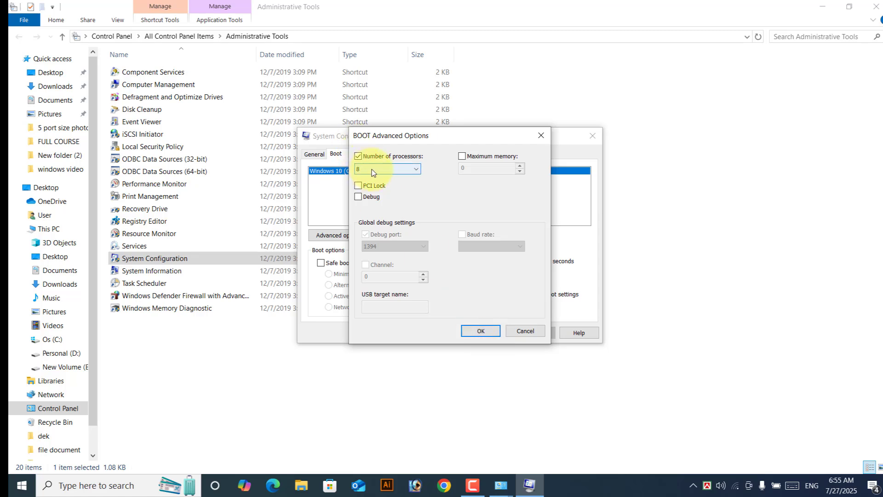
left_click(373, 171)
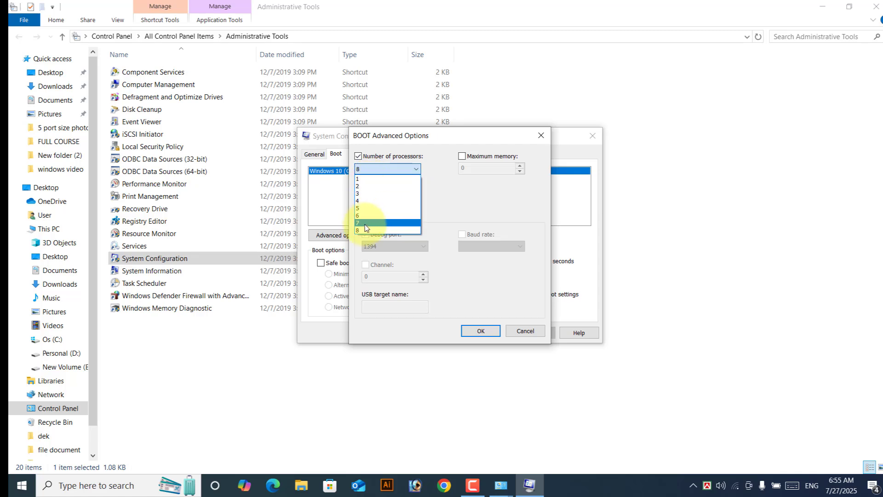
left_click(366, 231)
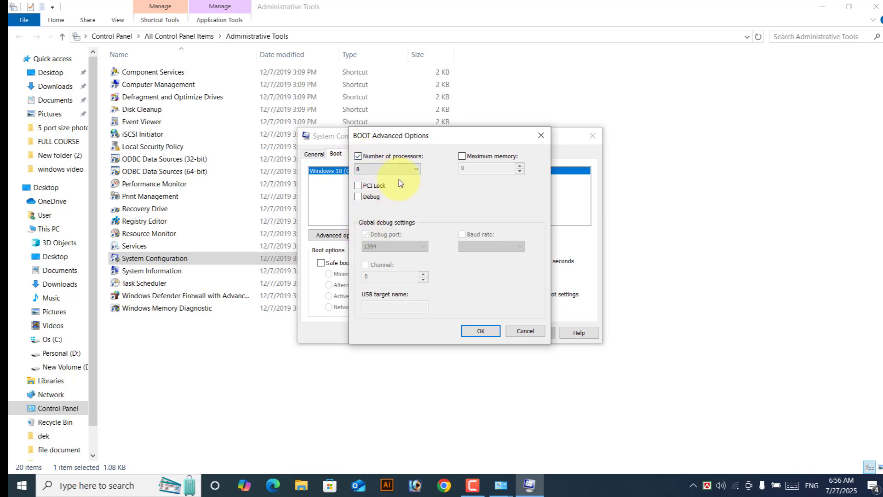
left_click(488, 334)
key("Escape")
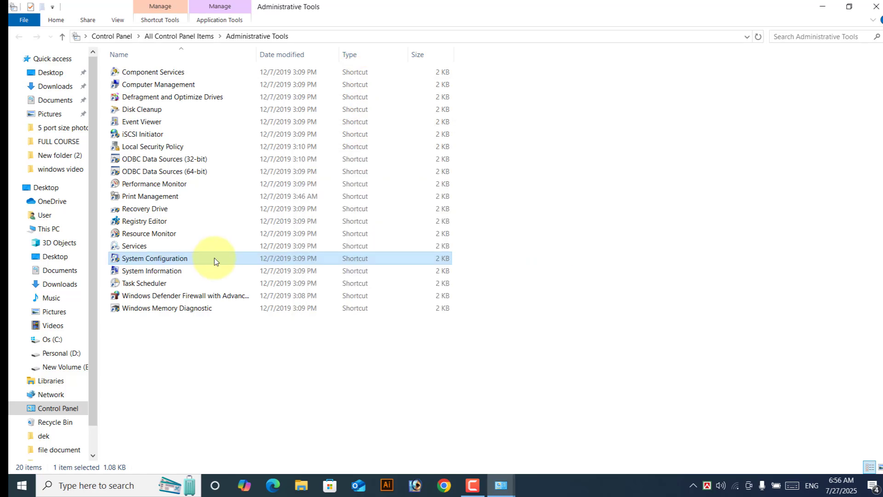
left_click(146, 275)
double_click(145, 274)
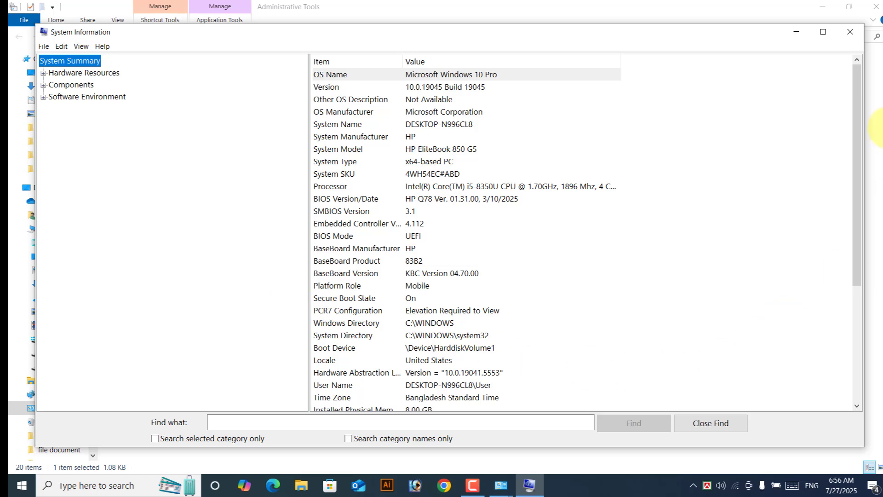
left_click(823, 32)
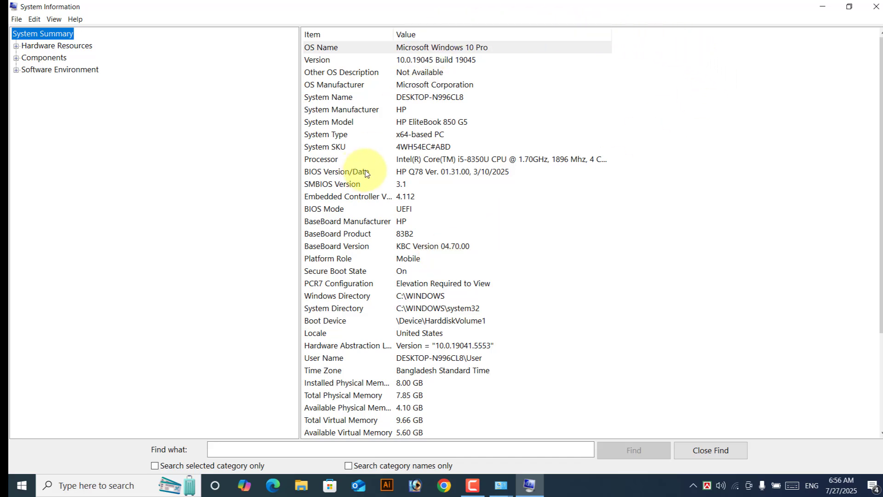
scroll(368, 173, "down", 3)
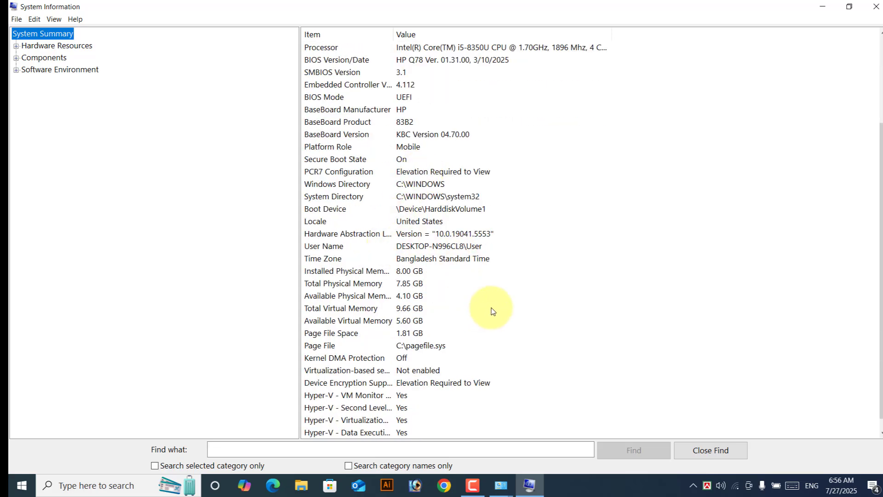
scroll(493, 312, "up", 3)
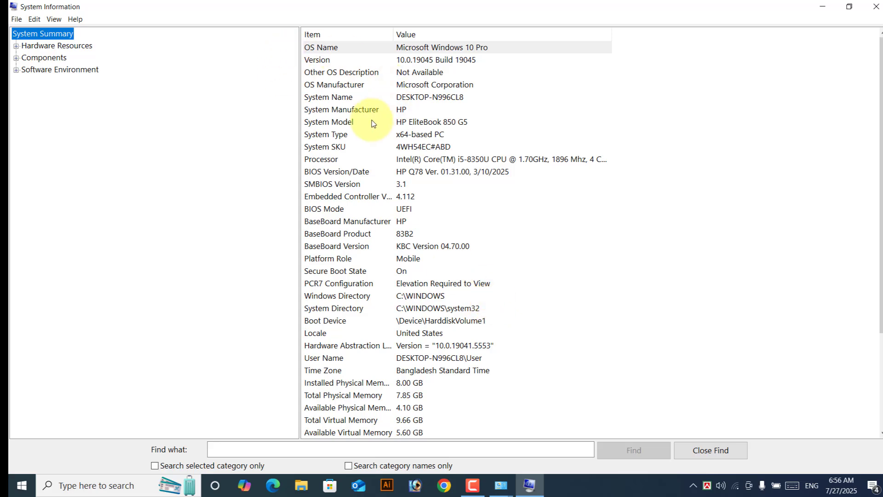
scroll(486, 193, "down", 3)
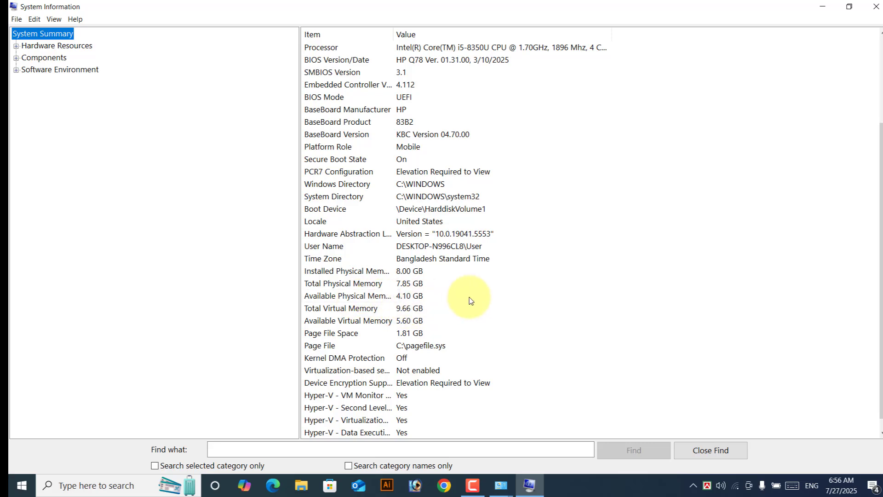
scroll(469, 299, "down", 1)
scroll(471, 298, "up", 4)
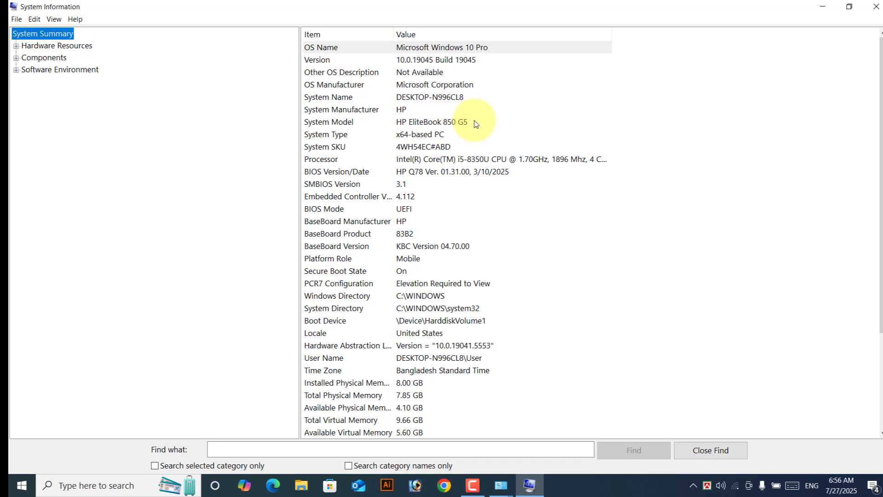
left_click(460, 123)
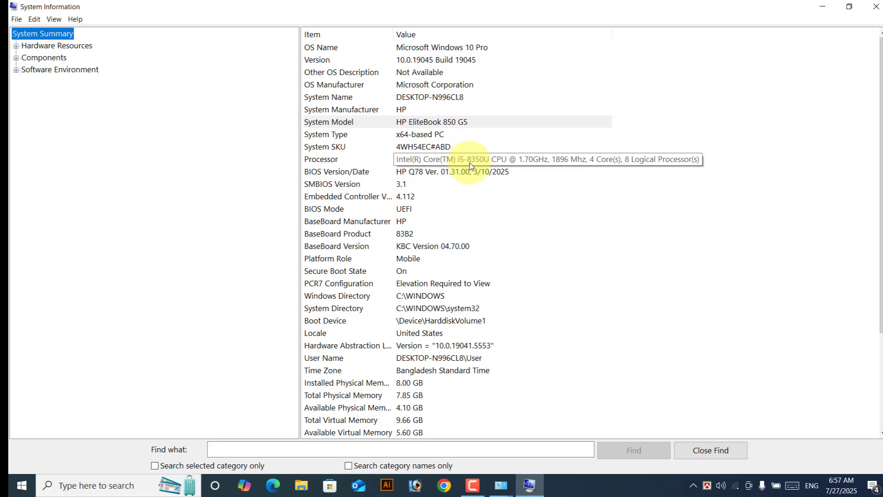
Step: Close System Information and get back to All Control Panel Items, passing through the BitLocker page
left_click(875, 6)
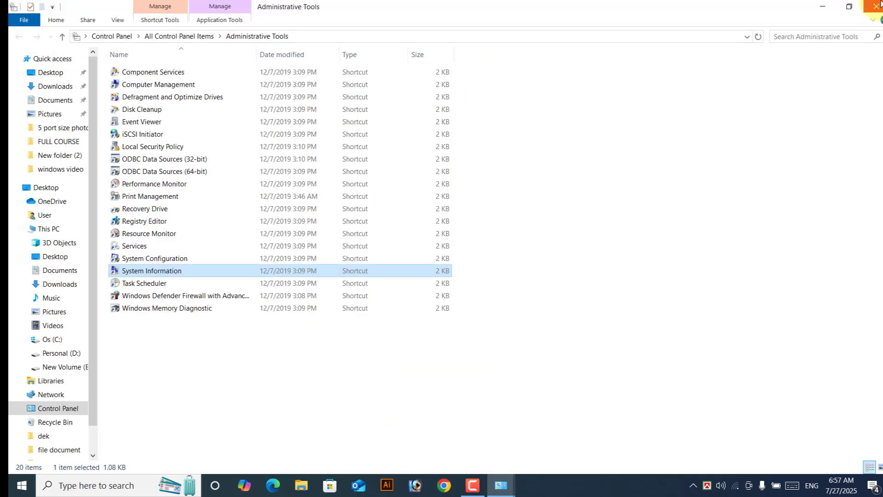
left_click(62, 36)
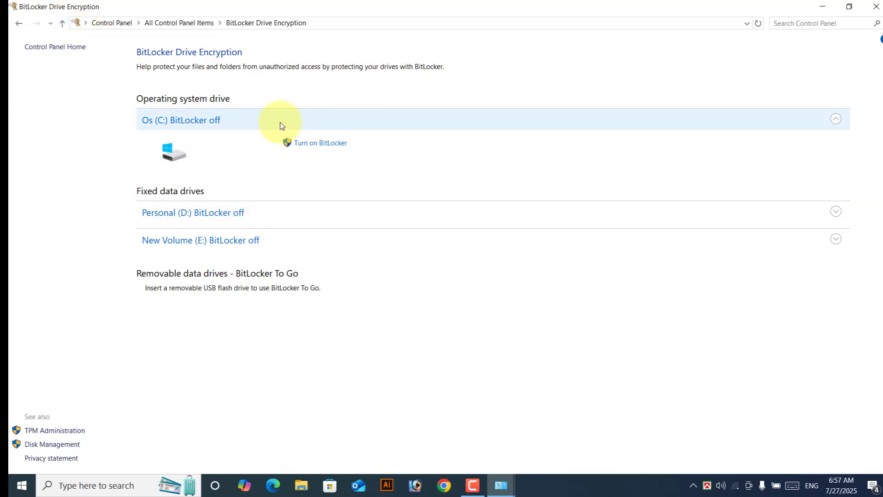
left_click(62, 23)
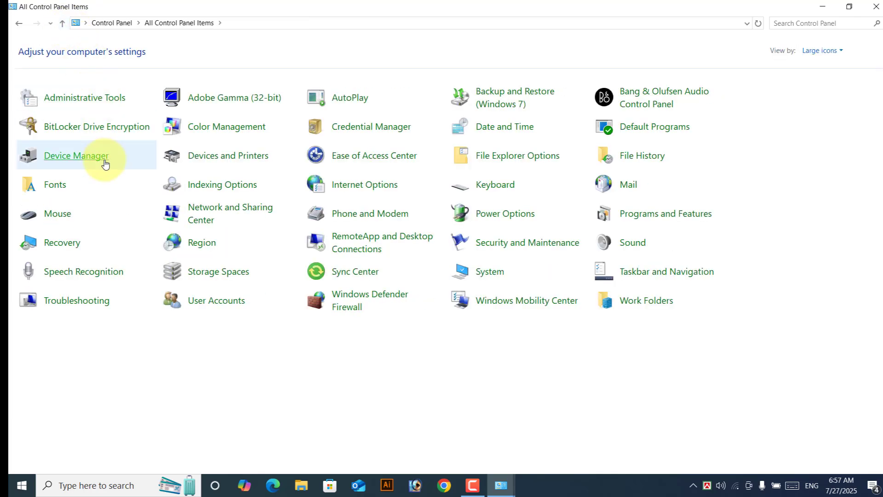
left_click(249, 137)
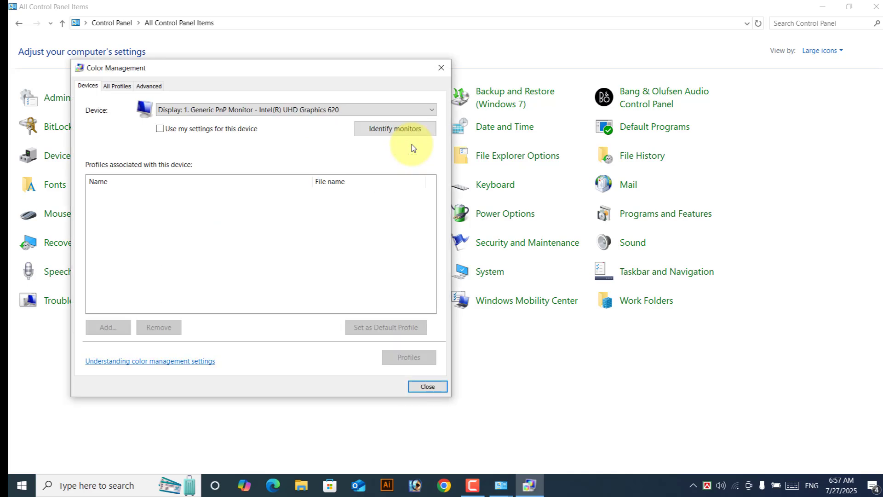
left_click(118, 86)
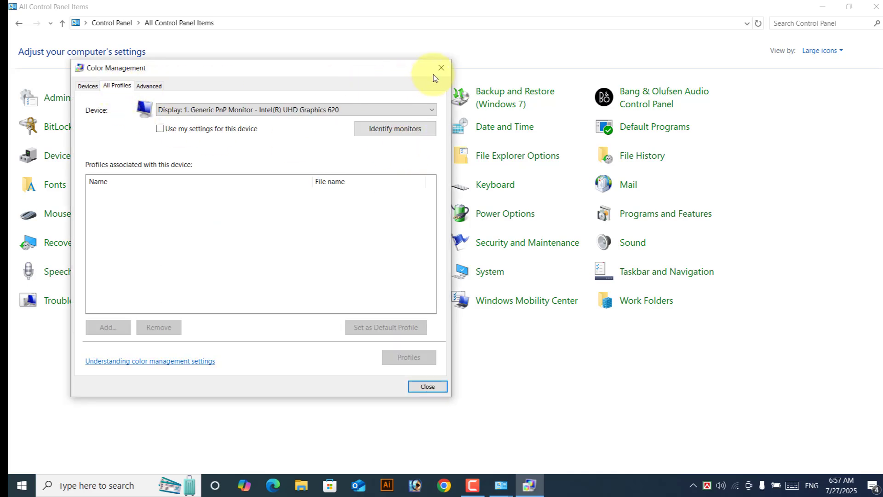
left_click(433, 389)
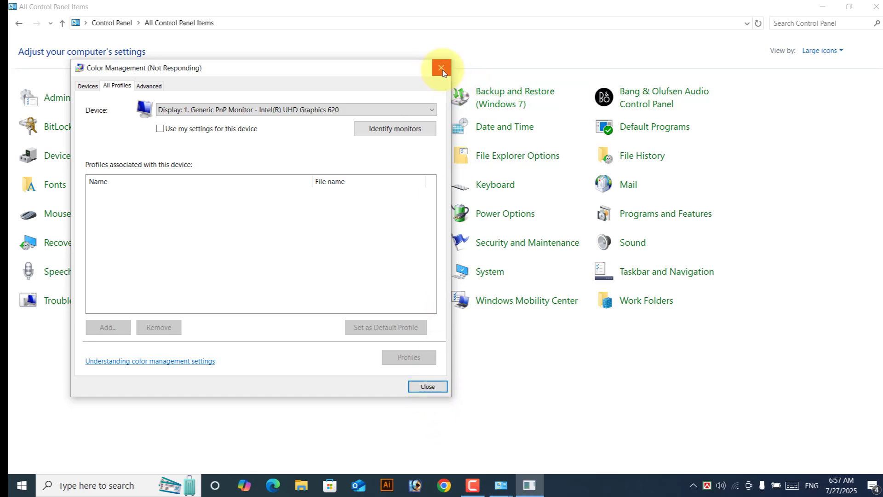
left_click(251, 255)
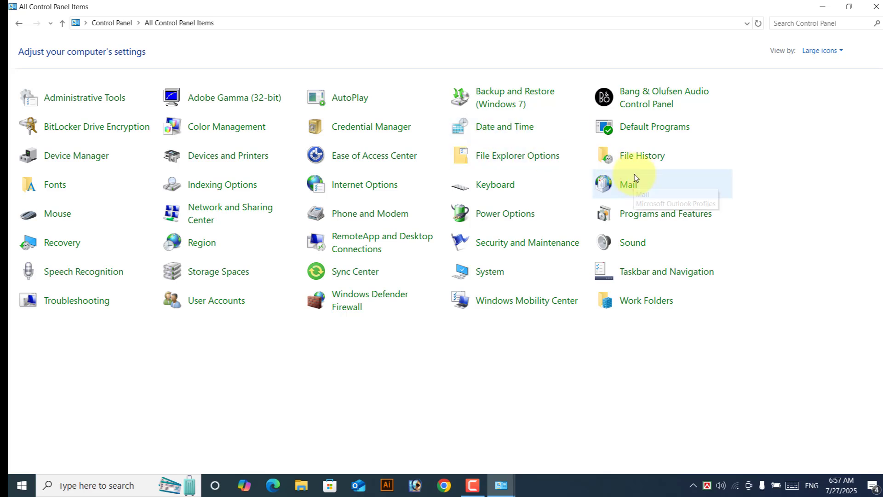
left_click(499, 131)
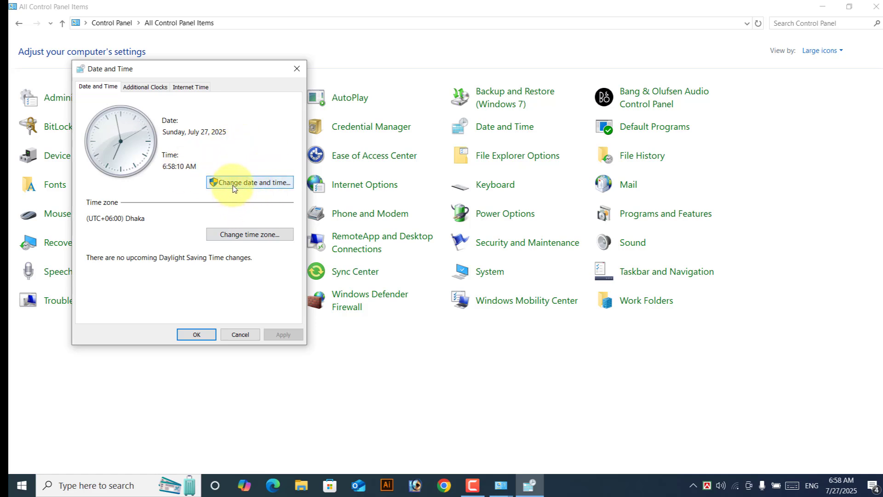
left_click(235, 185)
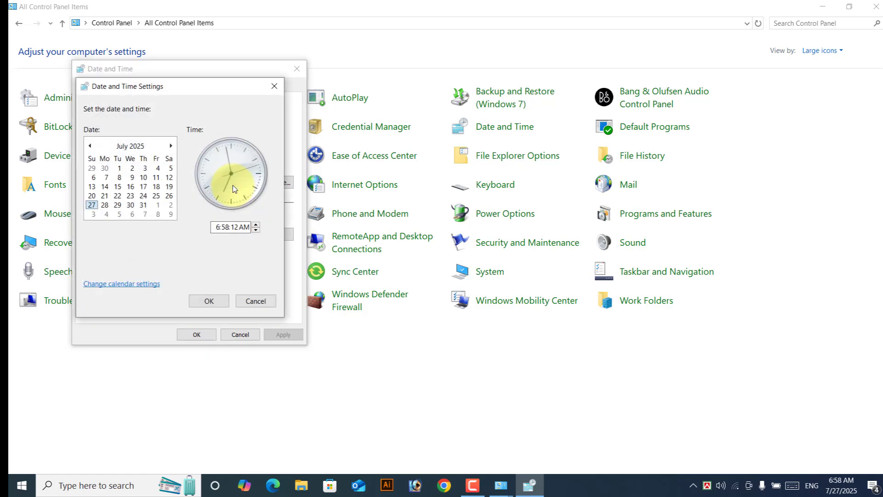
left_click(117, 196)
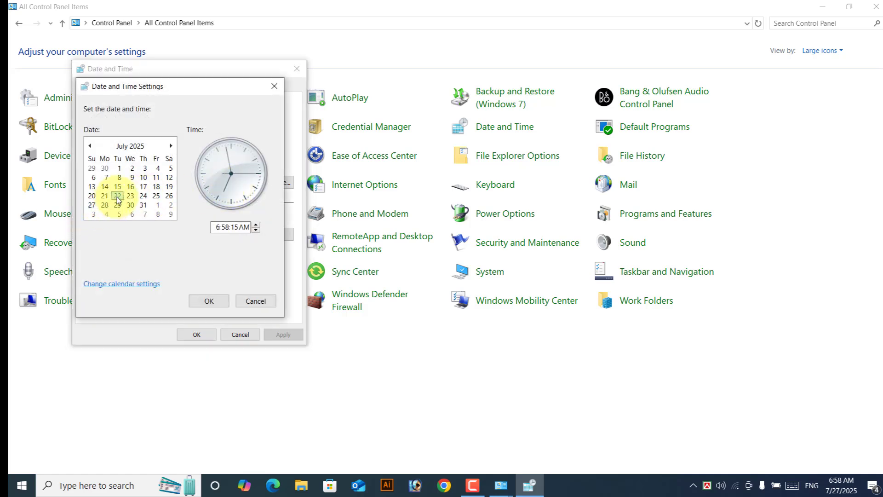
left_click(220, 228)
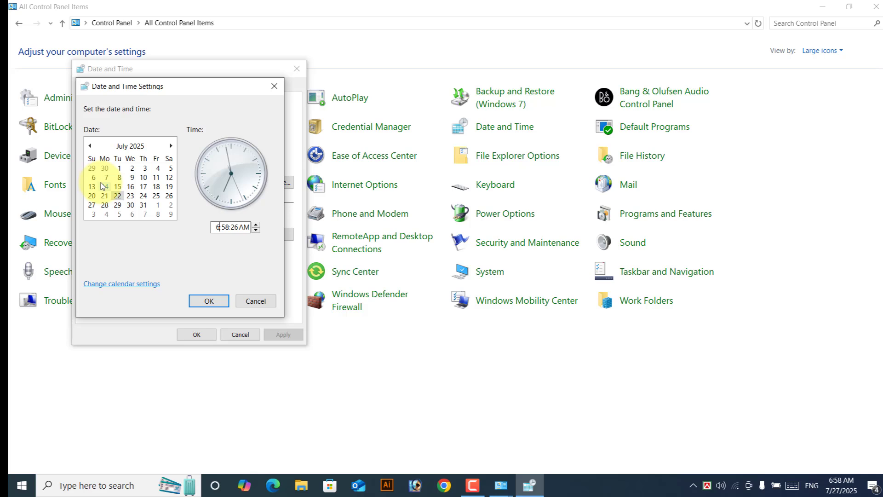
left_click(262, 303)
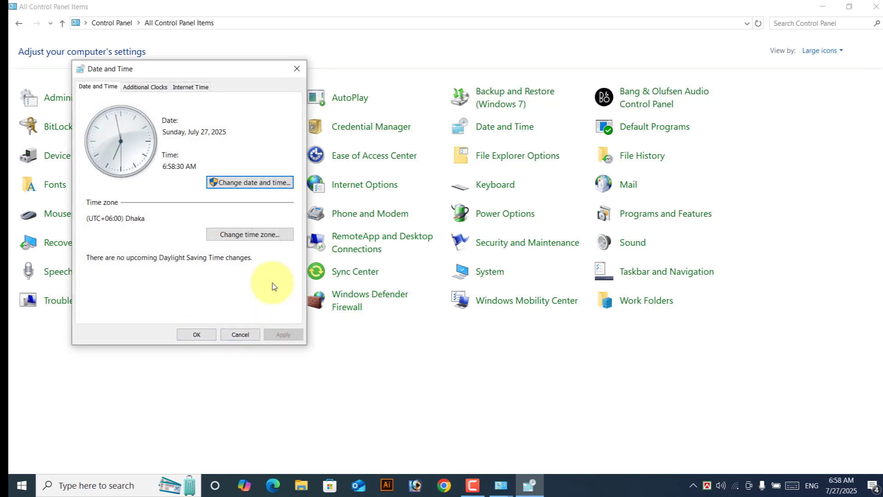
left_click(243, 339)
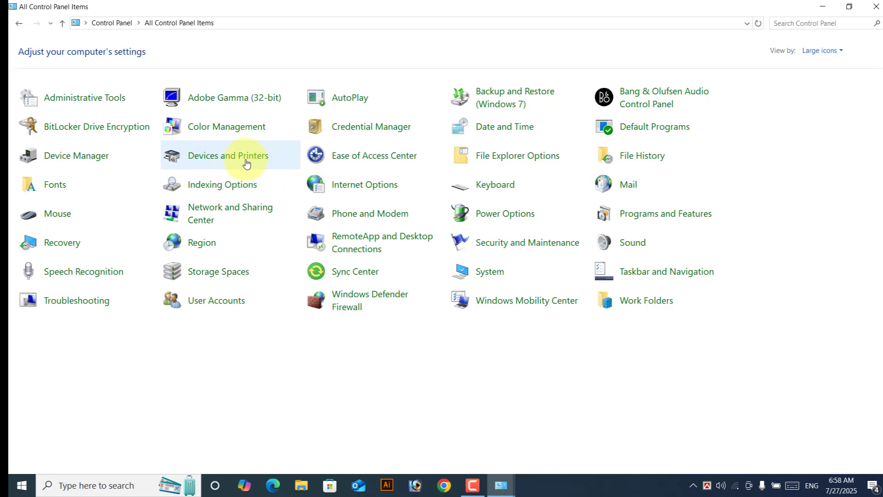
left_click(230, 159)
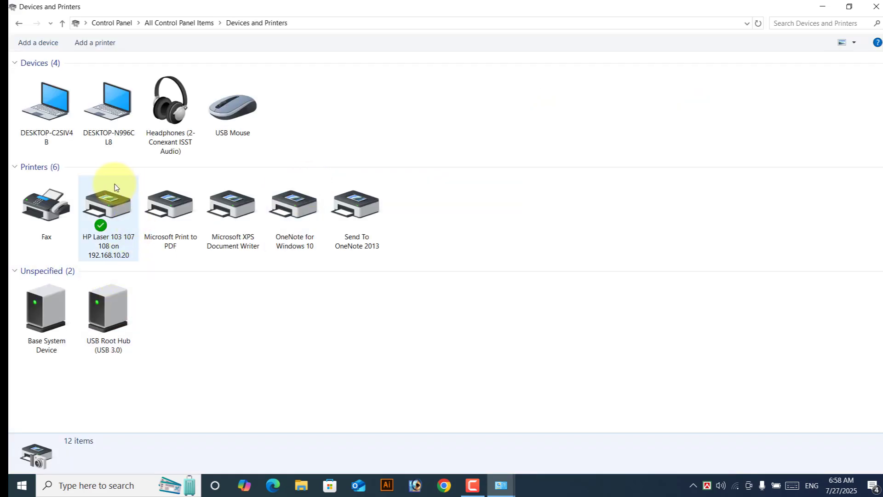
mouse_move(92, 199)
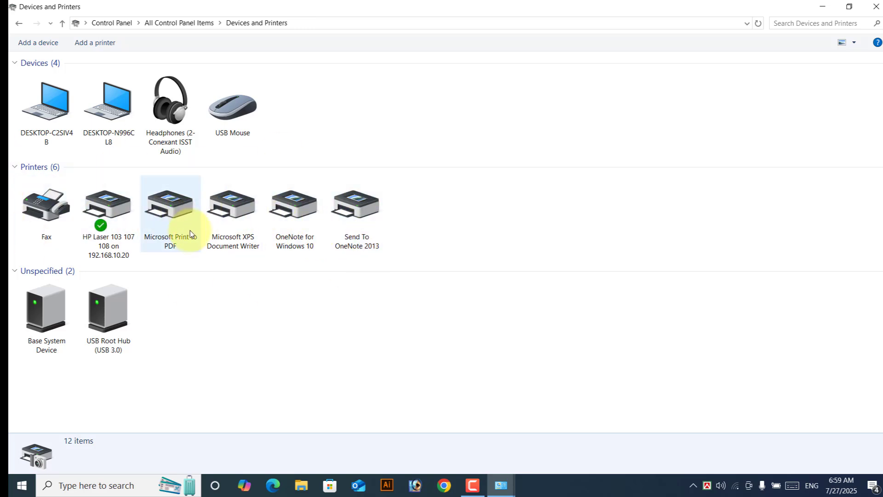
right_click(116, 206)
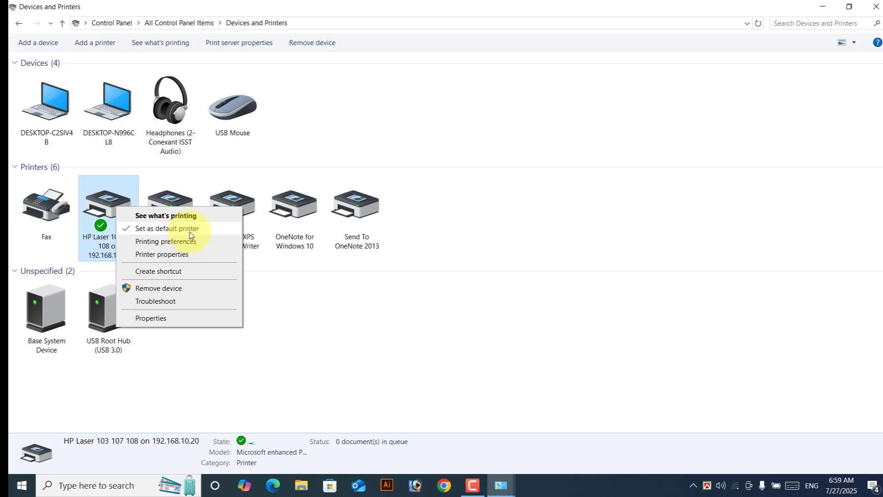
left_click(440, 308)
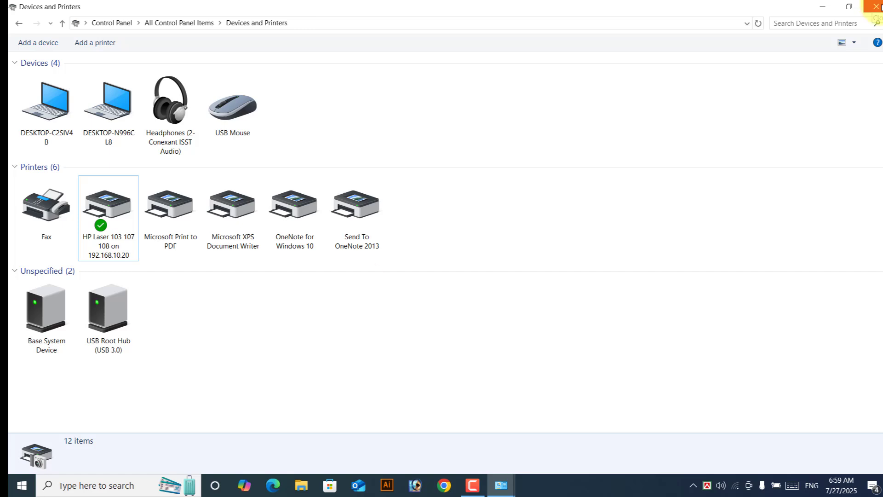
left_click(63, 24)
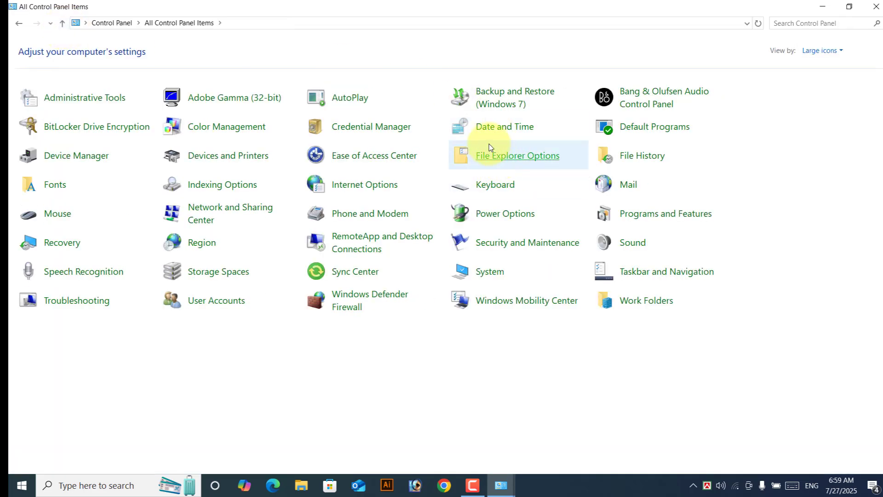
left_click(520, 157)
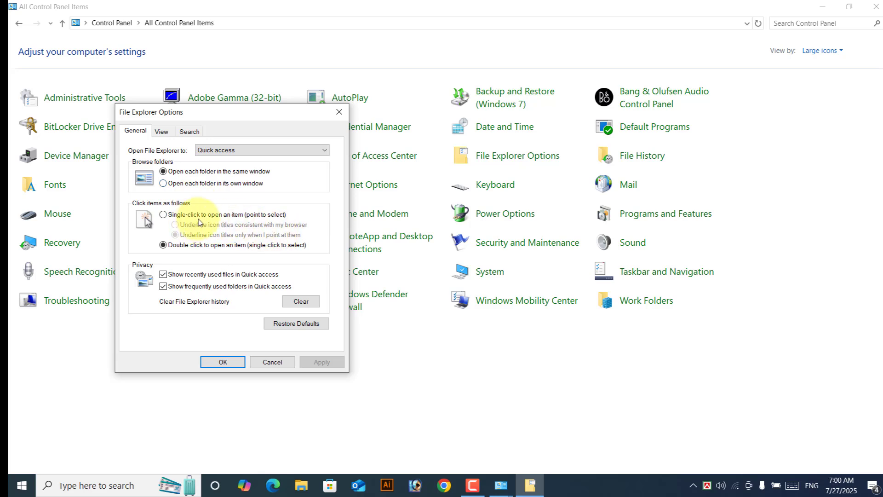
left_click(163, 215)
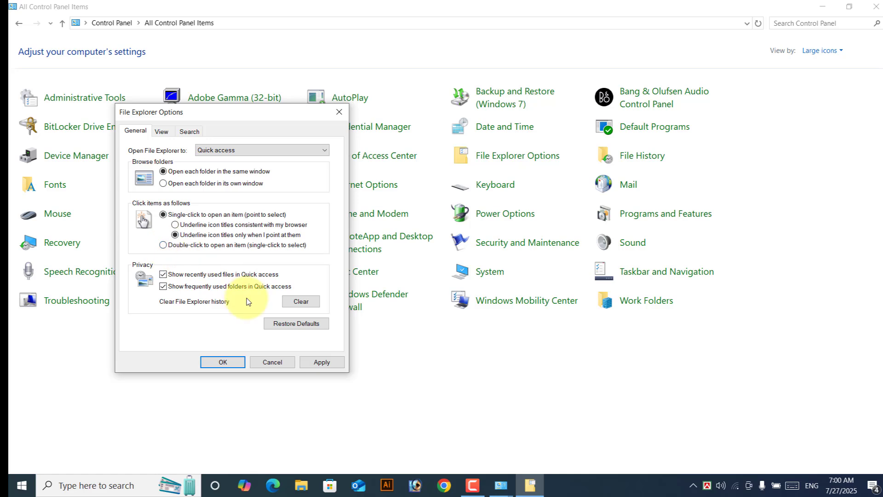
left_click(164, 246)
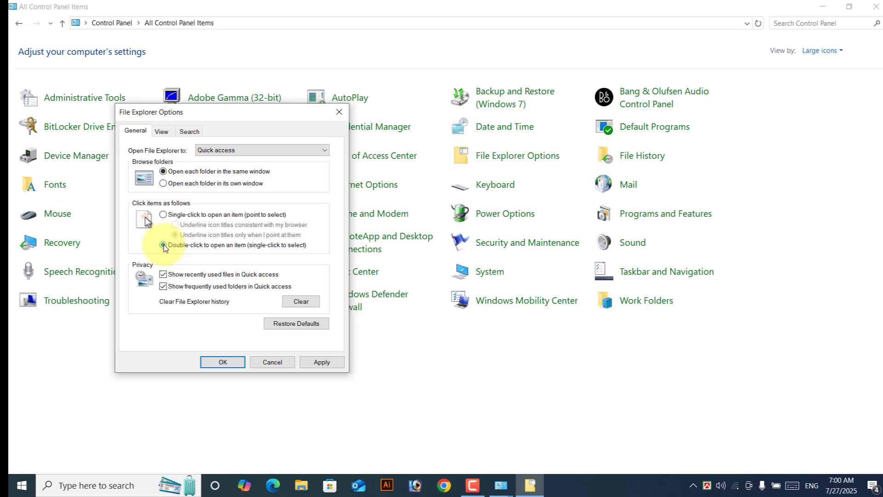
left_click(329, 364)
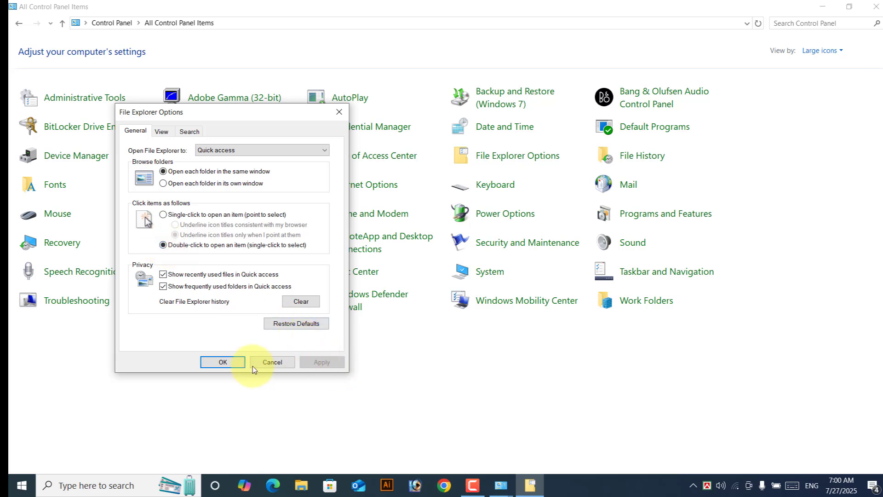
left_click(223, 363)
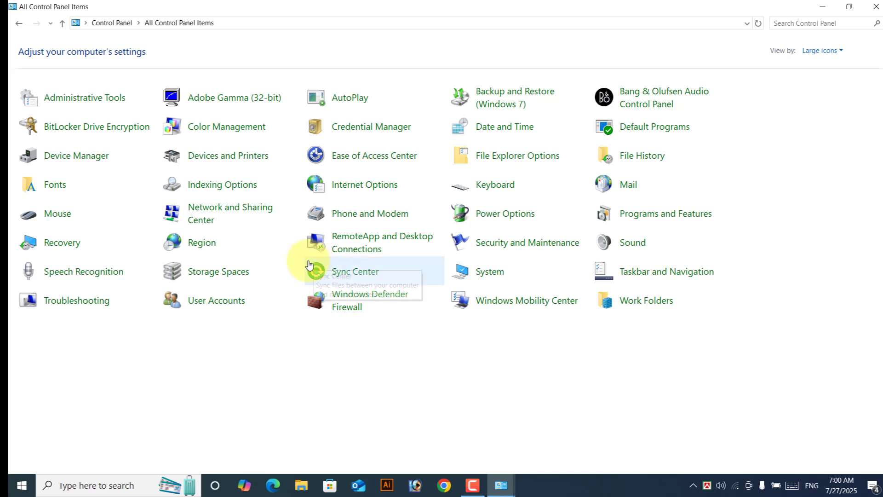
left_click(66, 197)
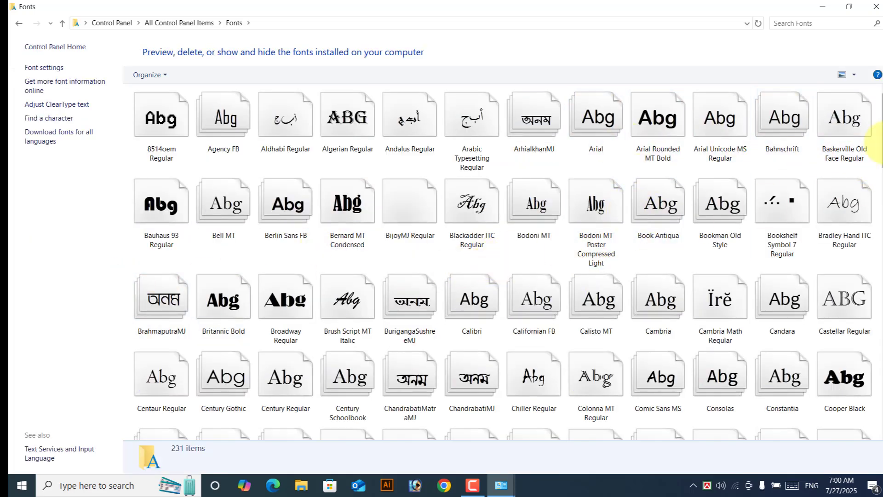
scroll(713, 310, "down", 15)
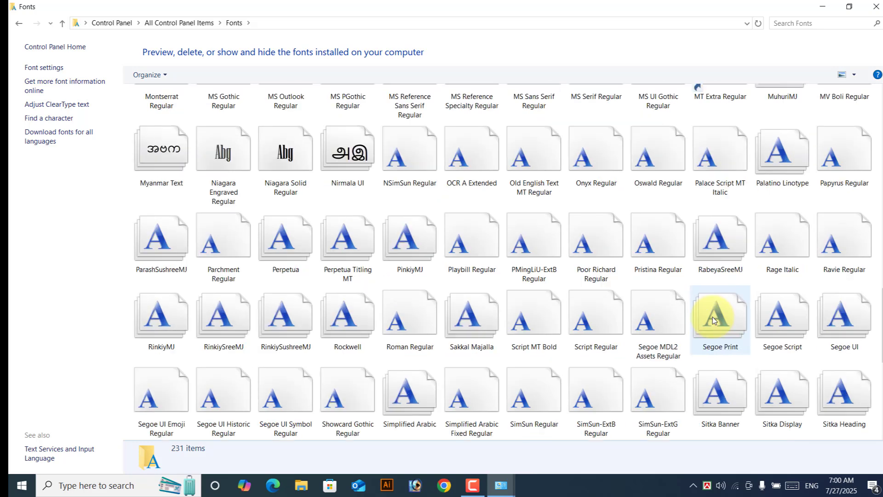
left_click(63, 23)
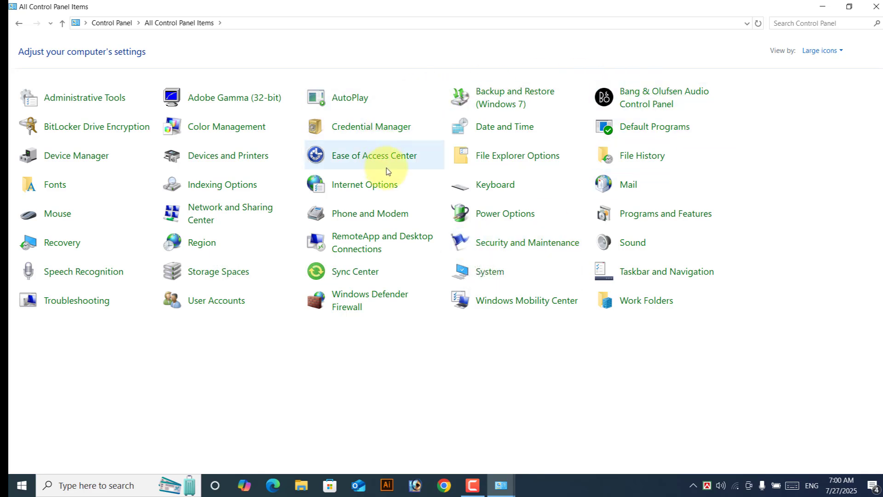
Step: Bring up the network connections list and open the Wi-Fi connection's status details
left_click(214, 212)
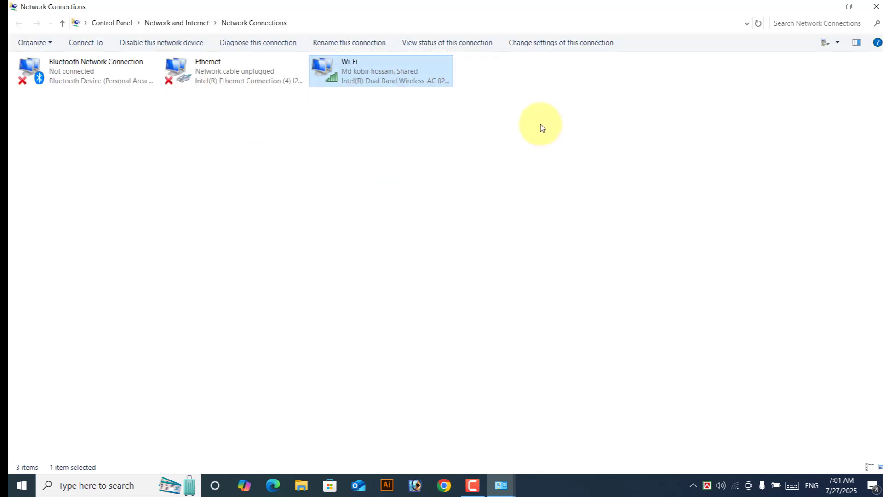
left_click(540, 131)
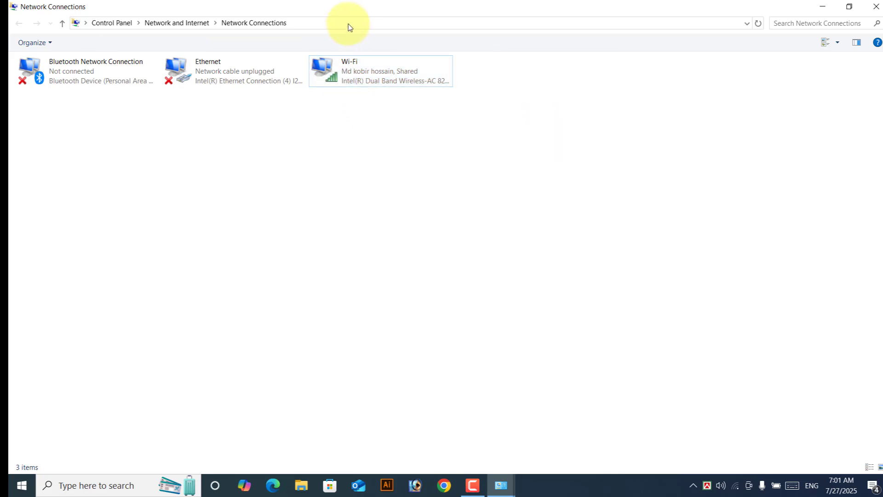
double_click(360, 71)
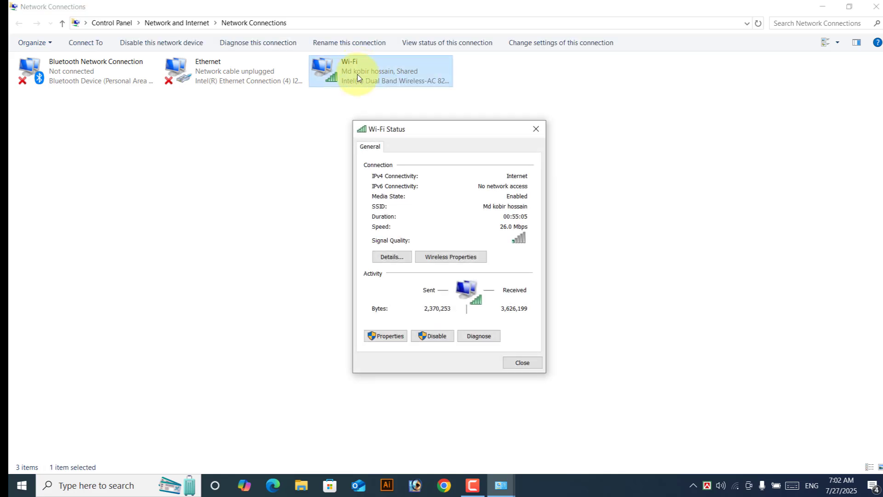
Step: Reveal the Wi-Fi security key under Wireless Properties > Security, then reopen the Wi-Fi status
left_click(463, 264)
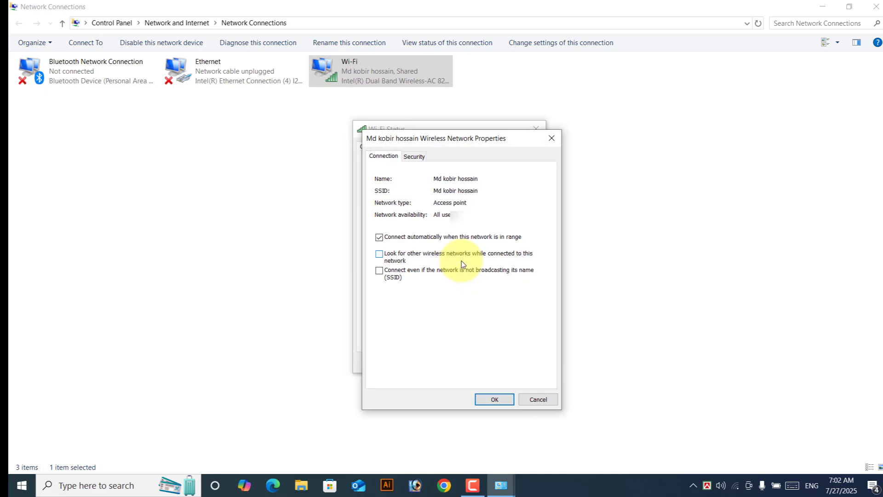
left_click(415, 157)
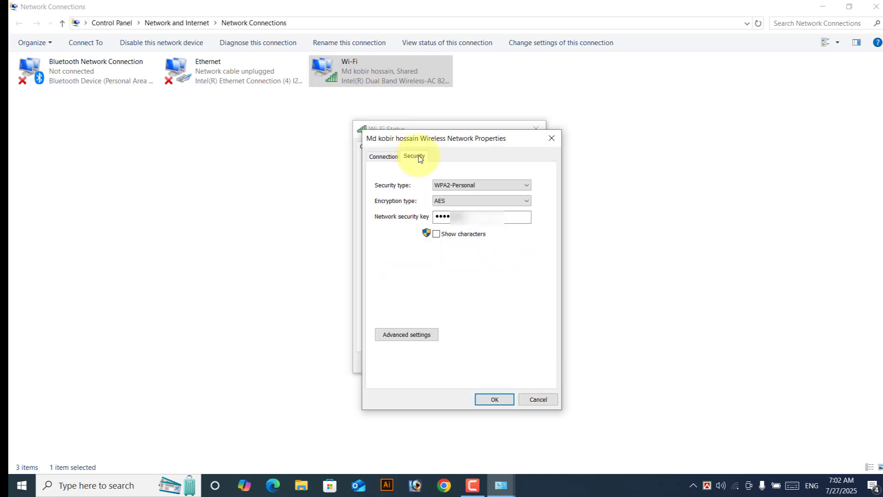
left_click(437, 234)
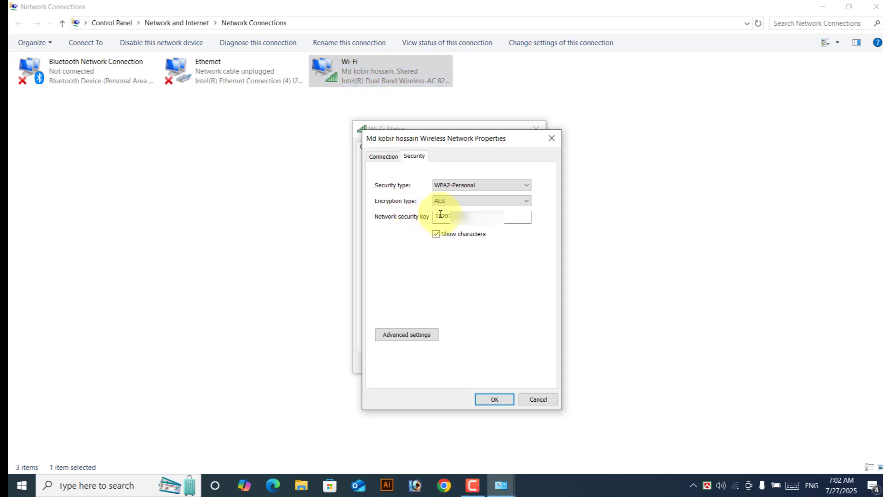
left_click(496, 399)
left_click(520, 362)
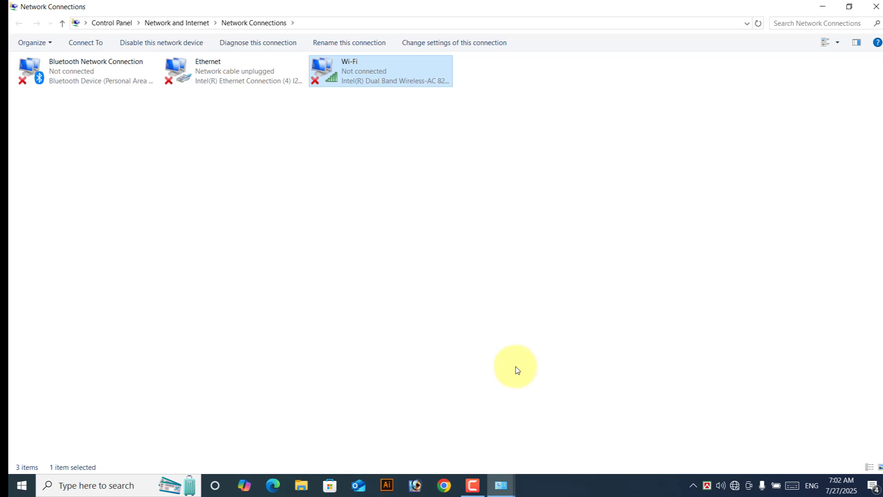
double_click(366, 73)
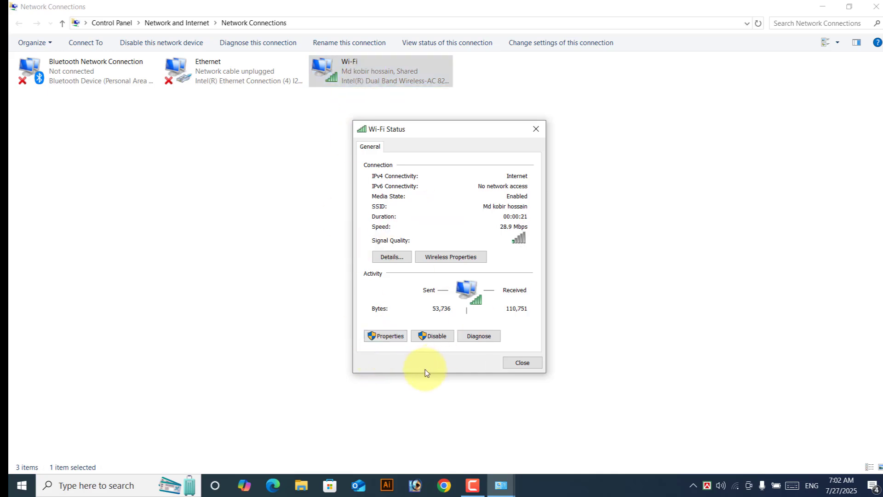
Step: Open the Wi-Fi adapter's IPv4 settings and select Use the following IP address, without applying changes
left_click(383, 337)
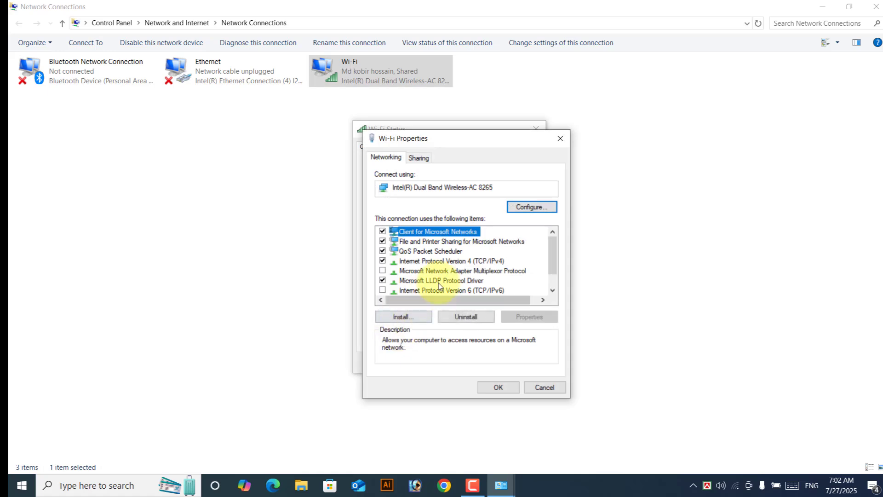
double_click(461, 262)
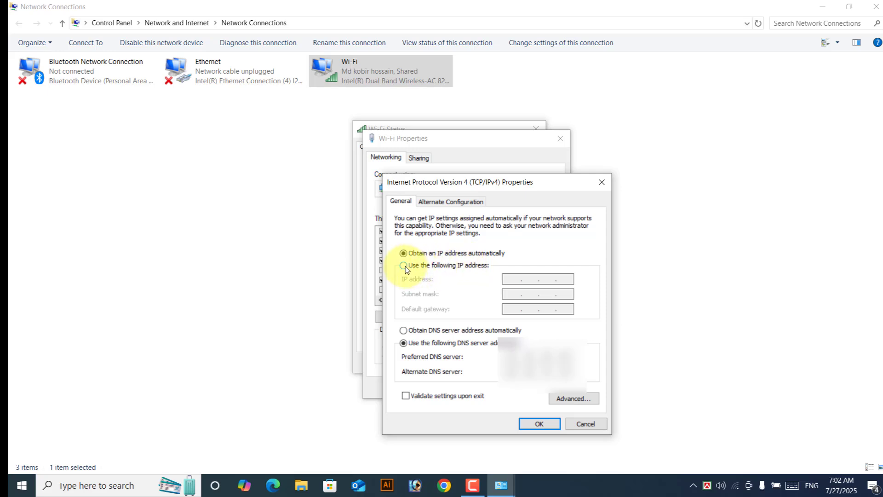
left_click(404, 266)
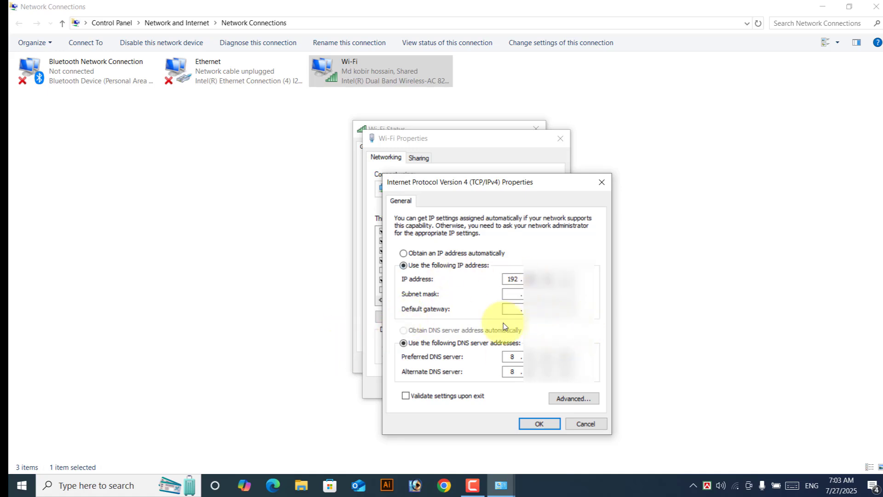
left_click(513, 297)
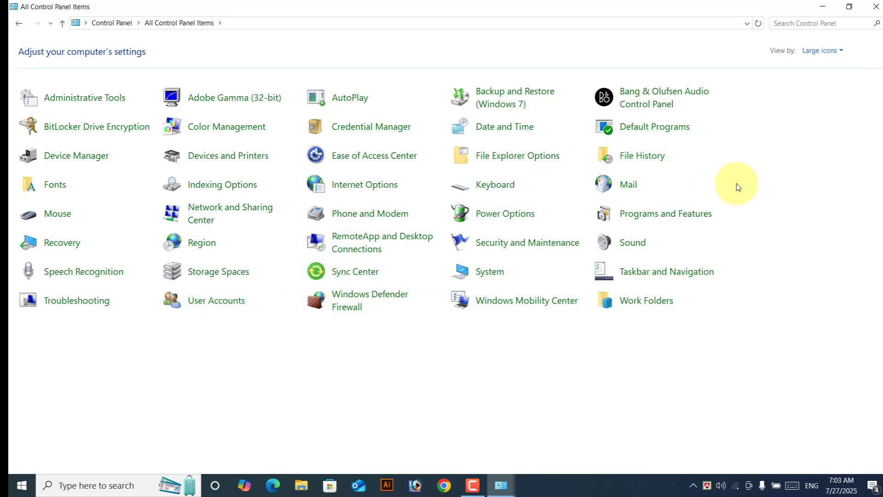
Step: Look over the power plan settings and the installed programs list, returning to All Control Panel Items
left_click(507, 215)
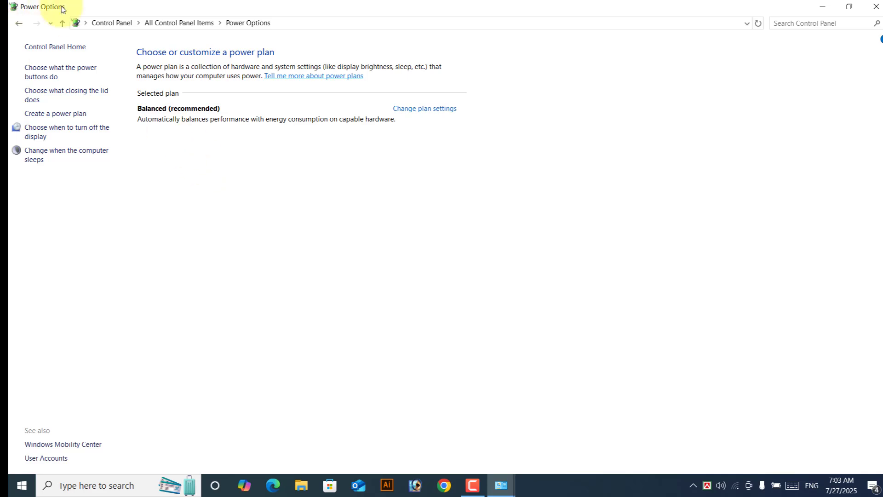
left_click(62, 23)
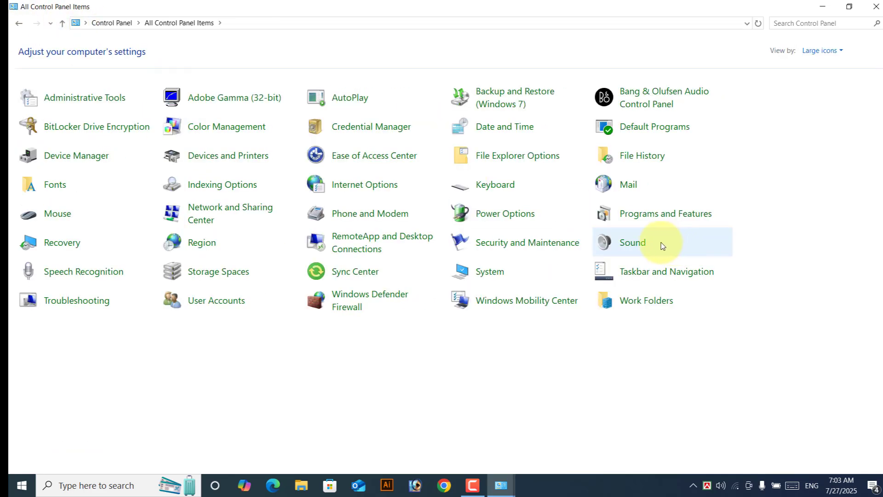
left_click(654, 215)
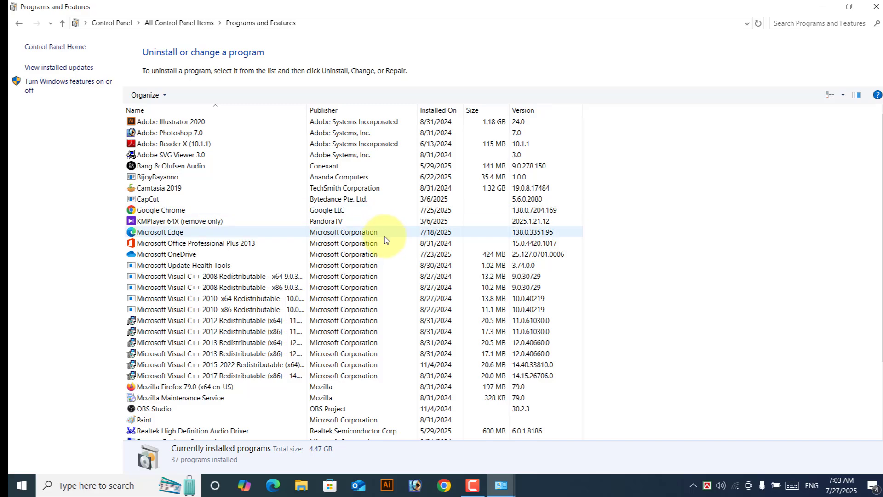
scroll(386, 240, "down", 3)
scroll(386, 243, "up", 1)
scroll(390, 260, "down", 1)
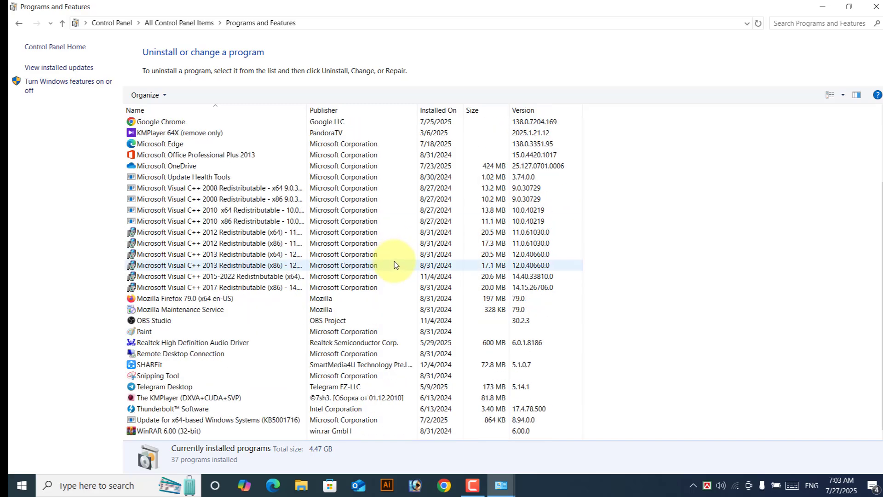
scroll(395, 264, "up", 2)
left_click(62, 23)
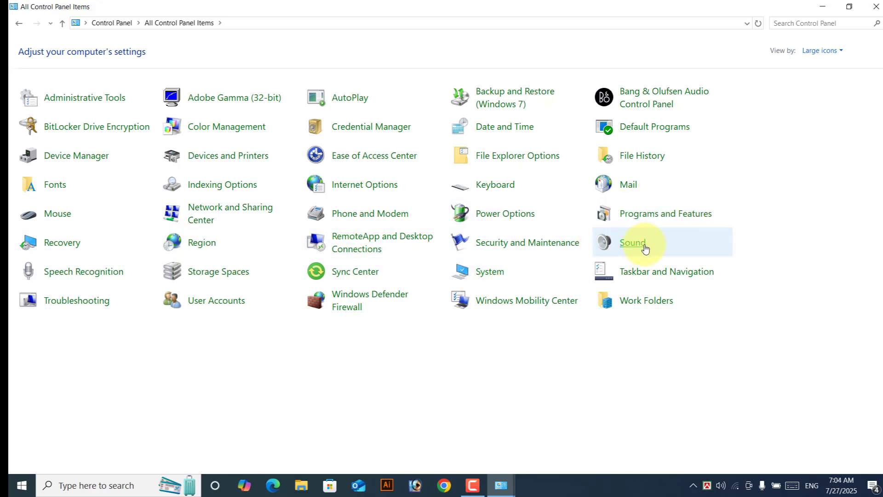
Step: View the Sound devices and the Troubleshooting page, then go back to All Control Panel Items
left_click(709, 244)
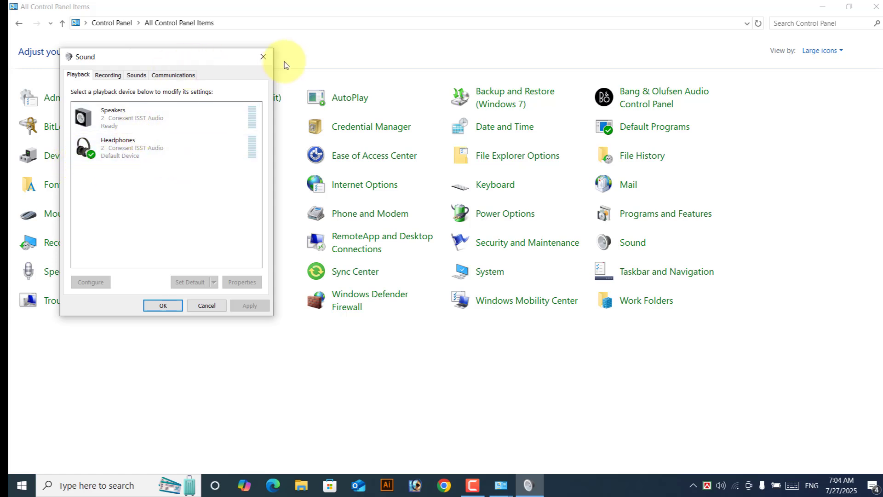
left_click(173, 309)
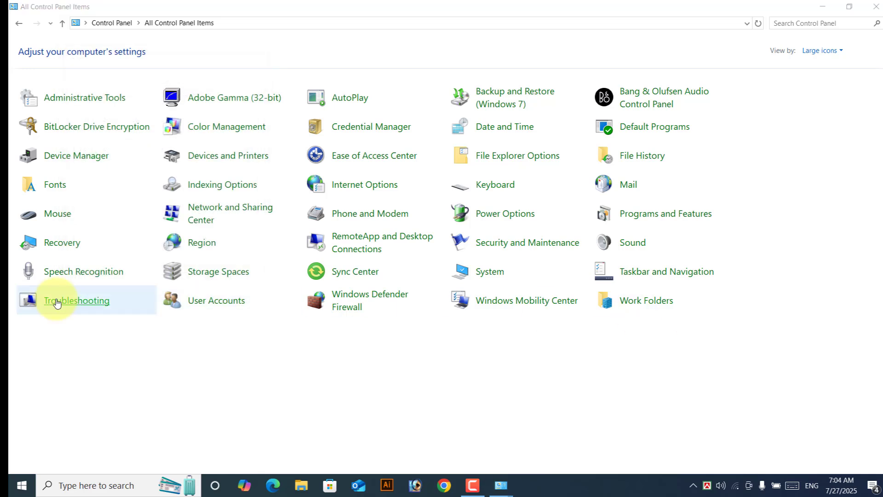
left_click(88, 304)
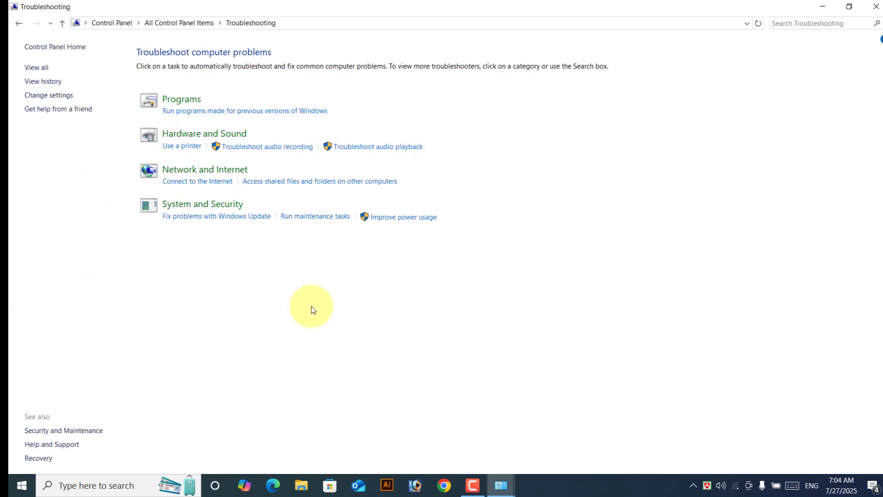
left_click(18, 24)
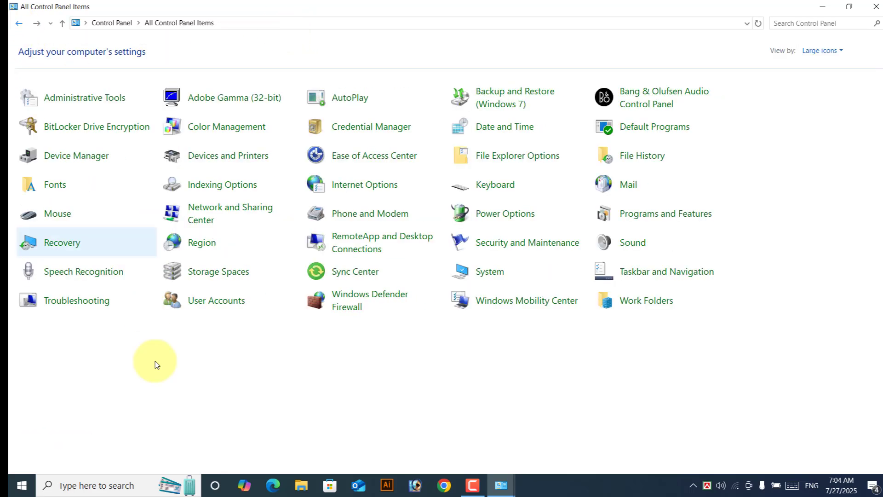
Step: Check the User Accounts page and the firewall on/off settings, then return to All Control Panel Items
left_click(211, 307)
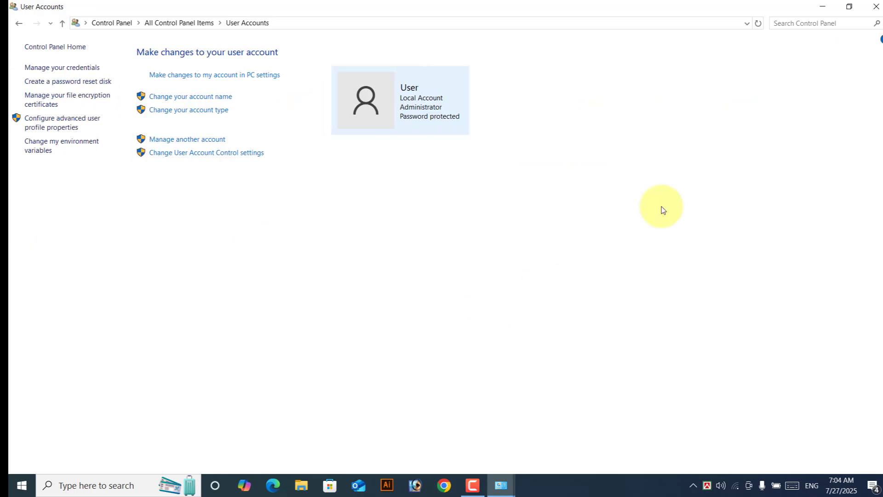
left_click(19, 25)
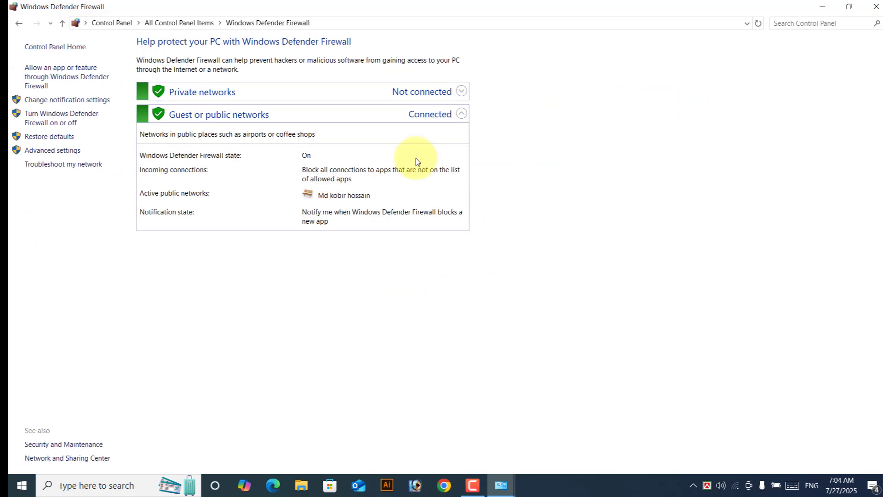
left_click(71, 121)
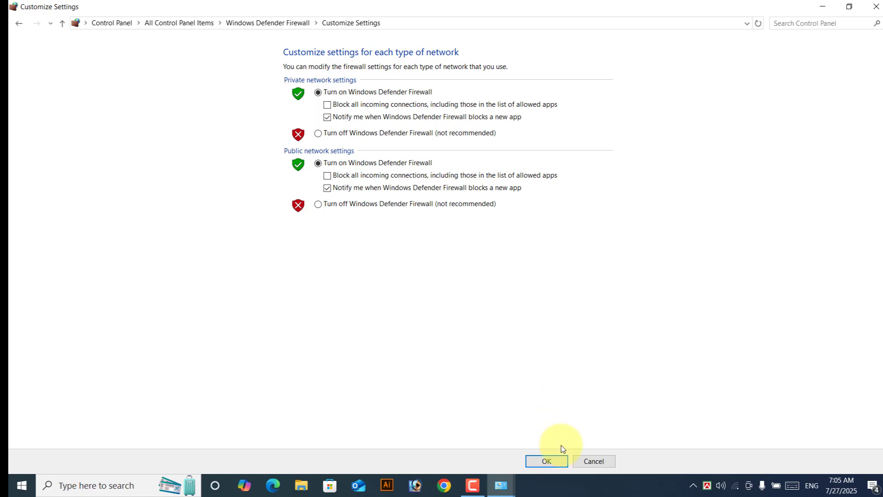
left_click(557, 462)
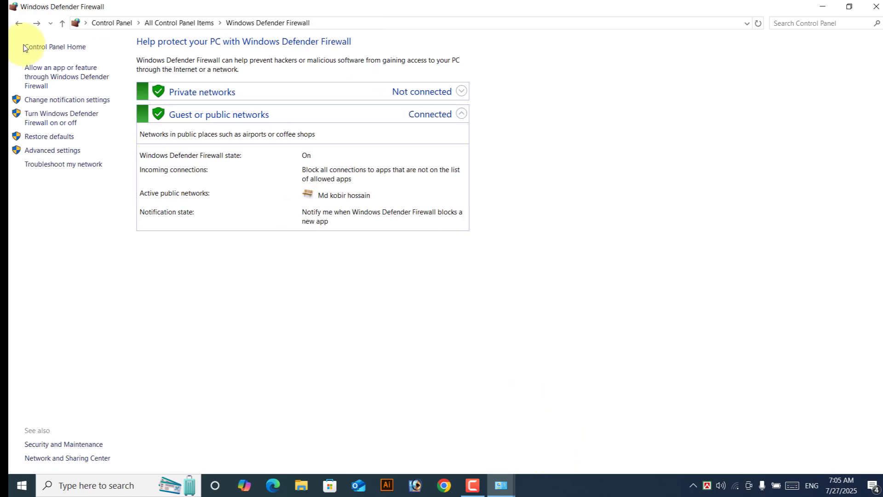
left_click(62, 23)
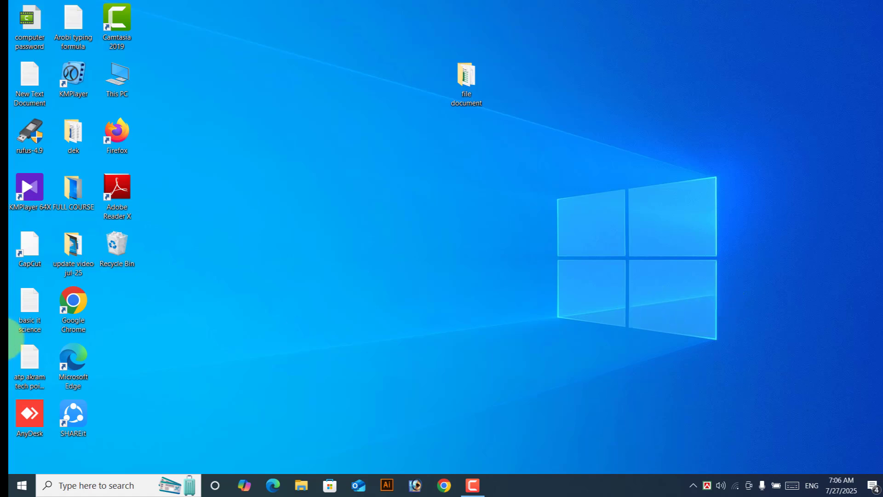
Step: Launch Chrome maximized and load youtube.com
double_click(82, 305)
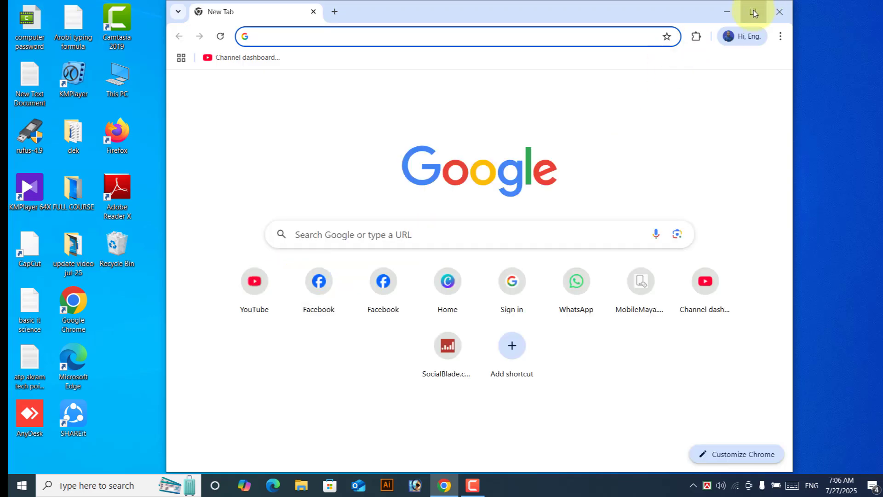
left_click(753, 11)
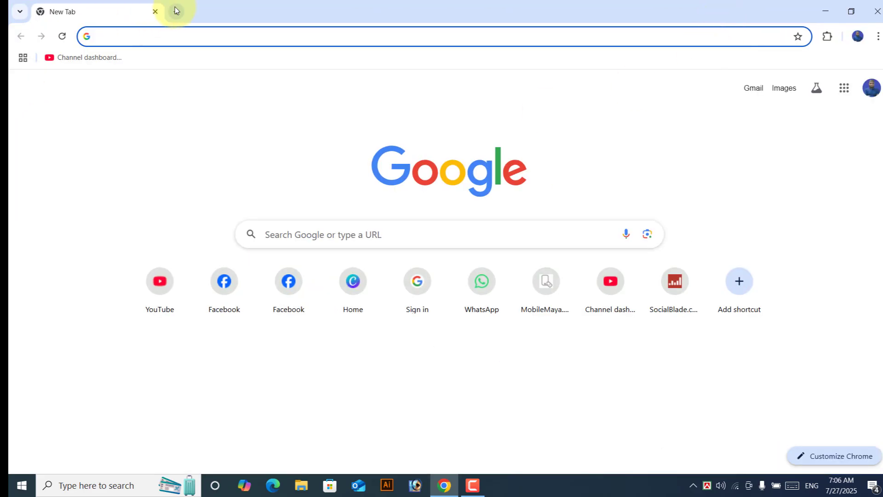
type("y")
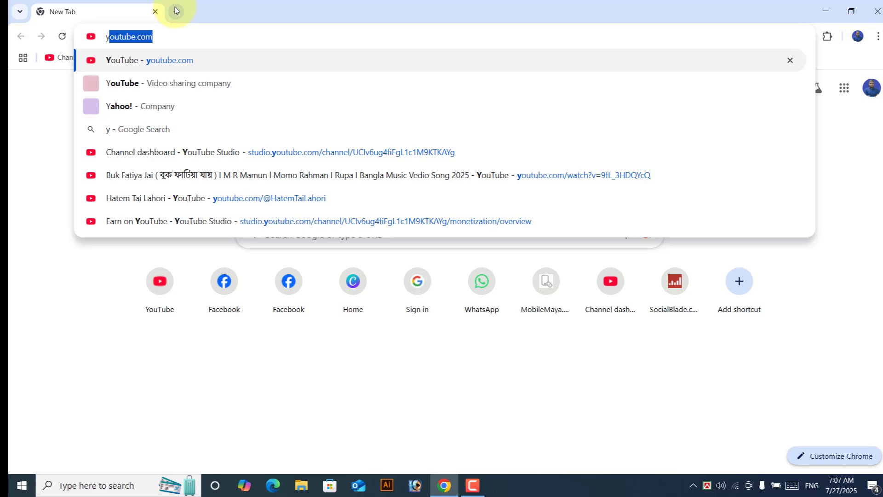
key("Return")
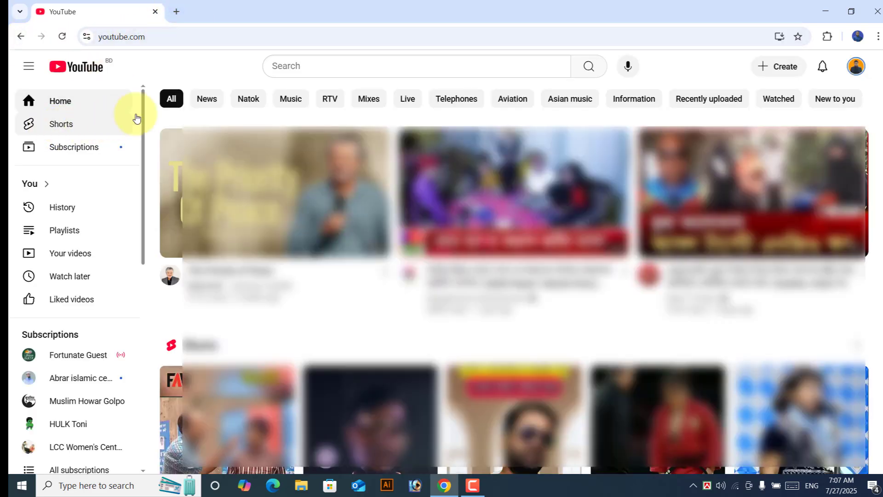
mouse_move(697, 274)
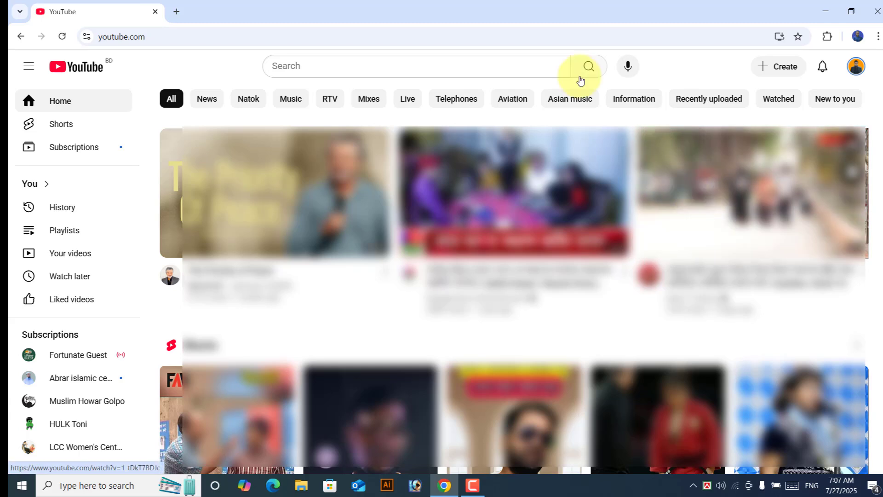
Step: Load facebook.com in a new tab beside YouTube, then add another empty tab
left_click(176, 12)
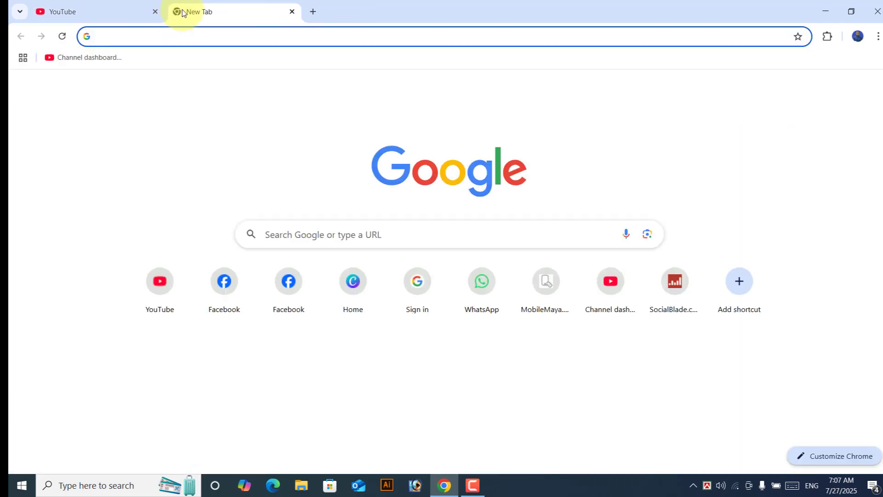
type("facebook.com")
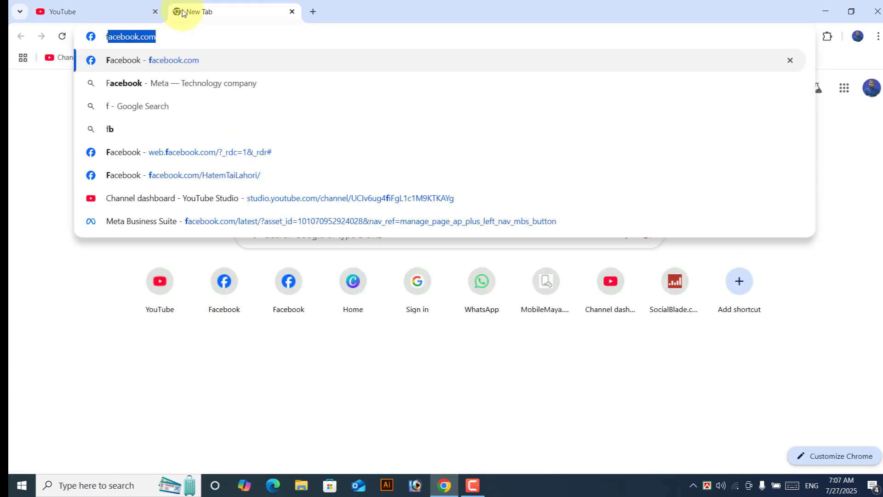
key("Return")
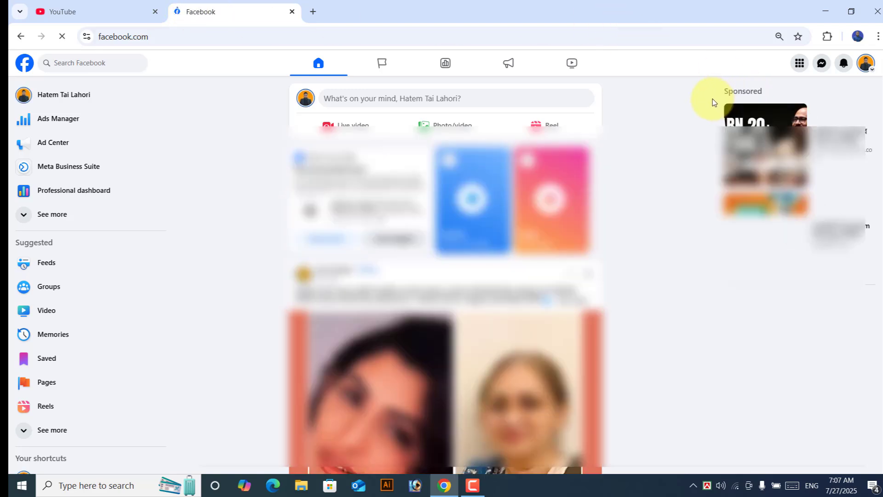
left_click(313, 12)
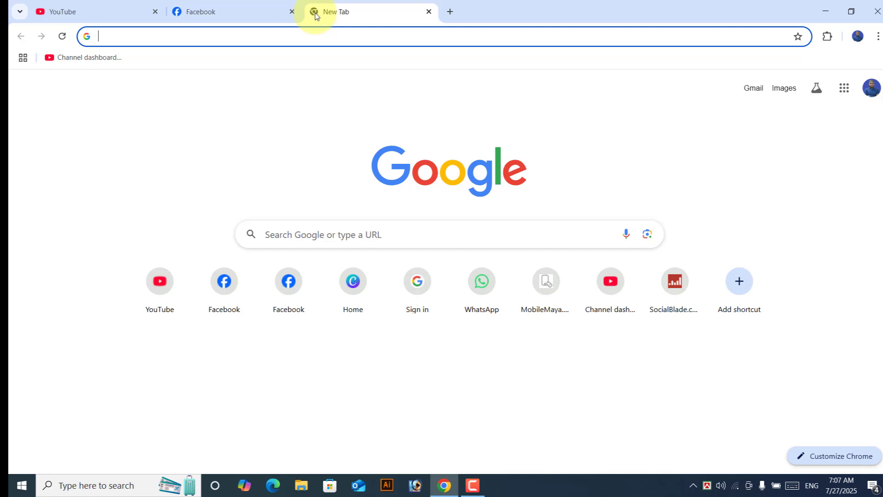
Step: Search Google for 'pdf gear', open the PDFgear site and check the installer's download progress
type("pdf")
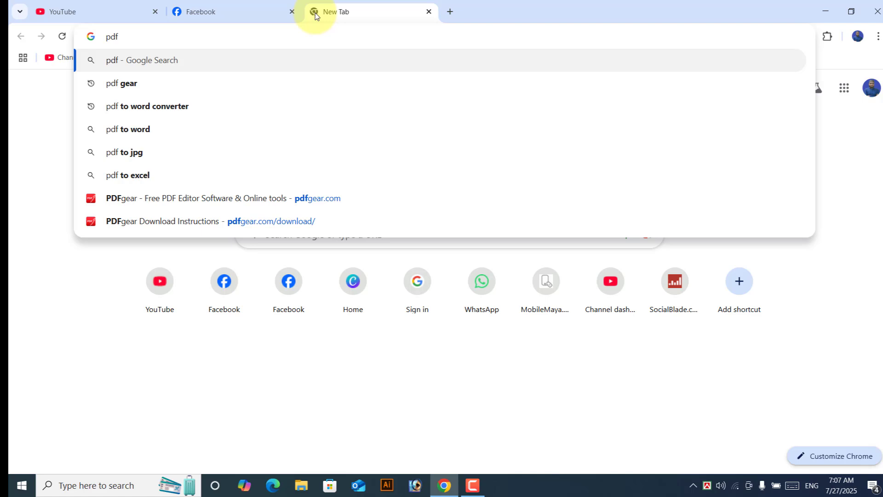
type(" gear")
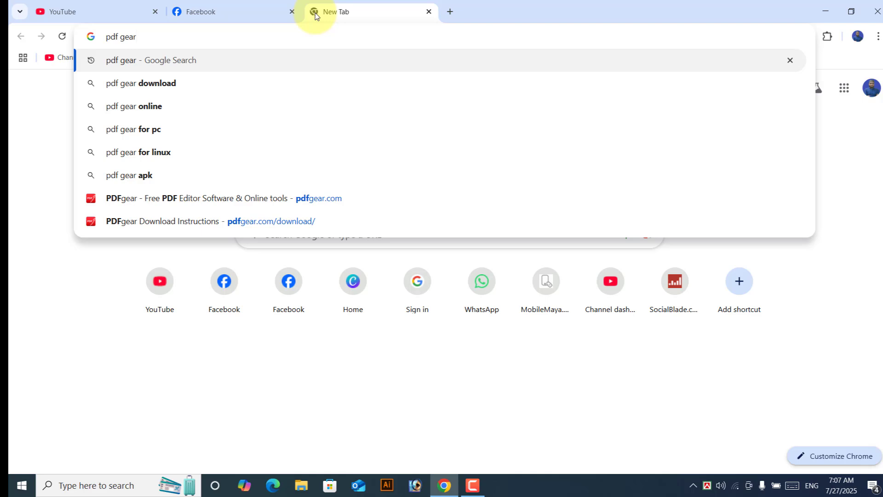
key("Return")
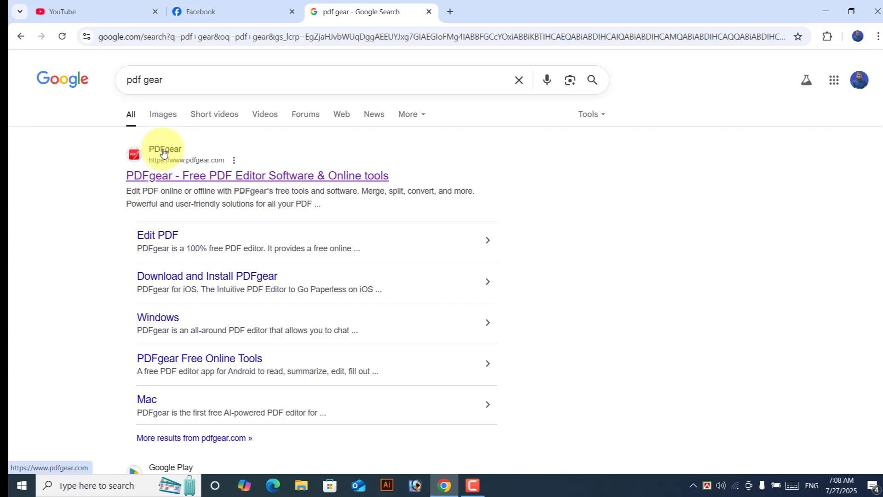
left_click(305, 175)
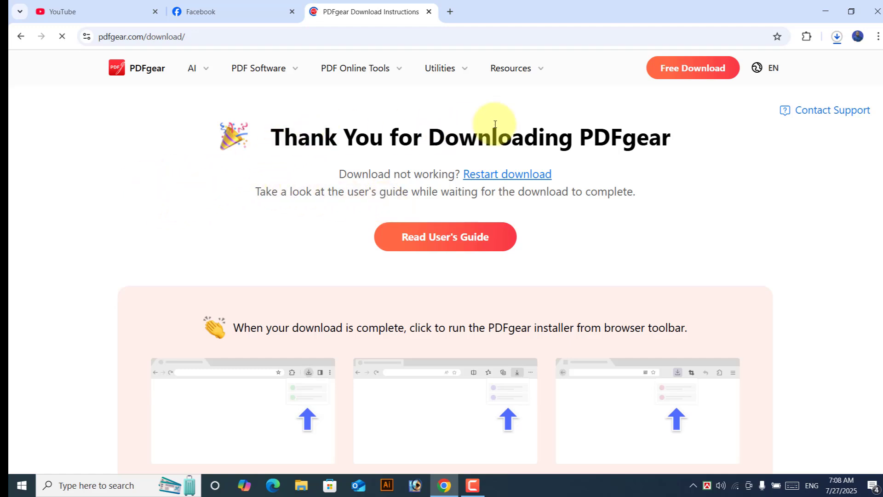
left_click(838, 38)
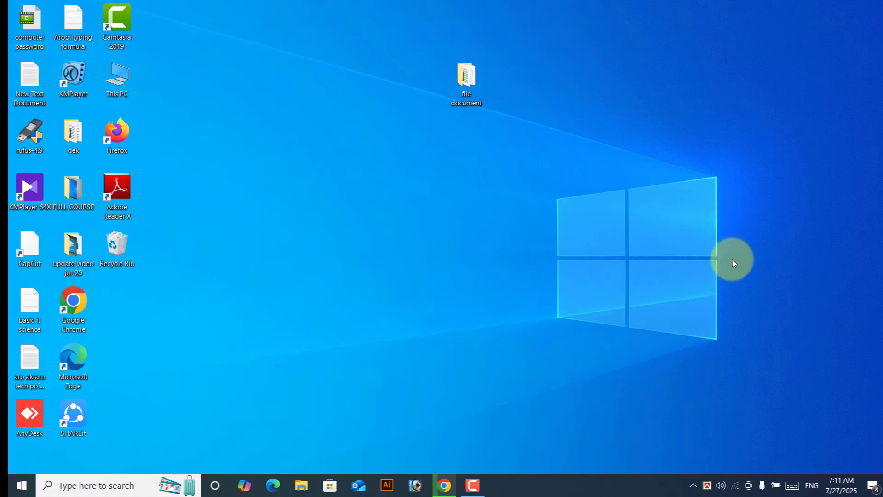
Step: Open This PC and search it for 'test', which finds 58 items
double_click(126, 77)
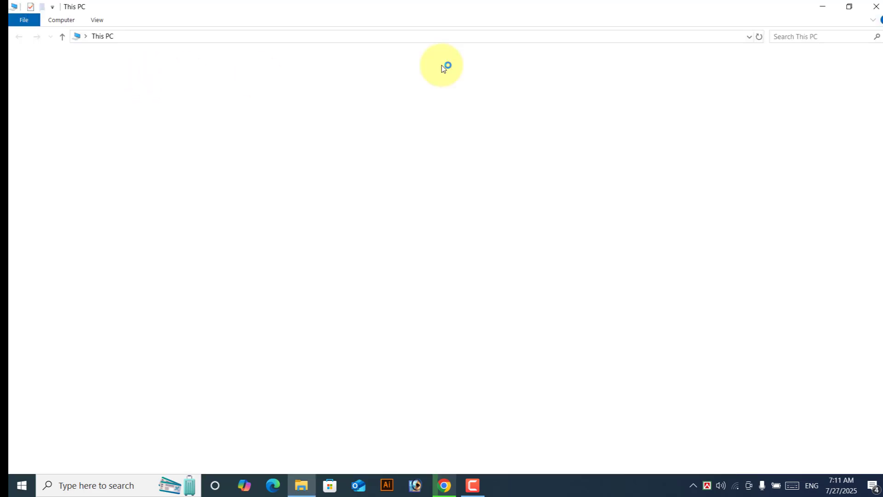
left_click(825, 35)
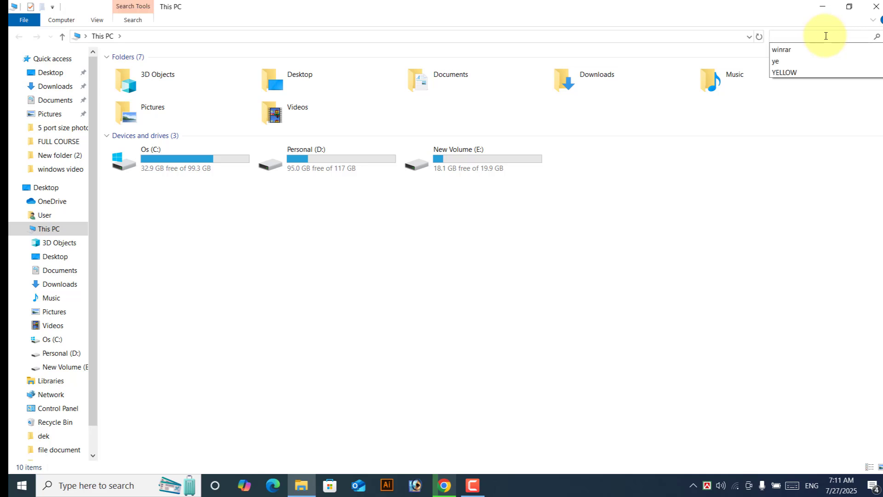
left_click(826, 36)
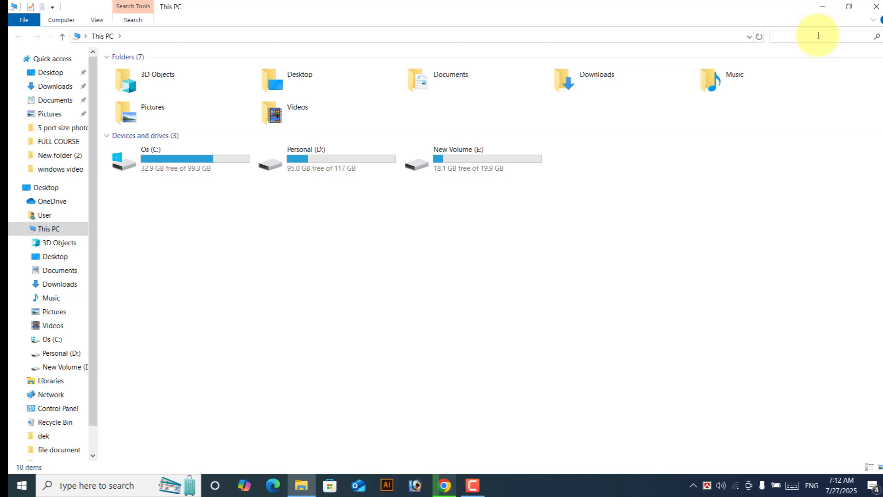
left_click(818, 35)
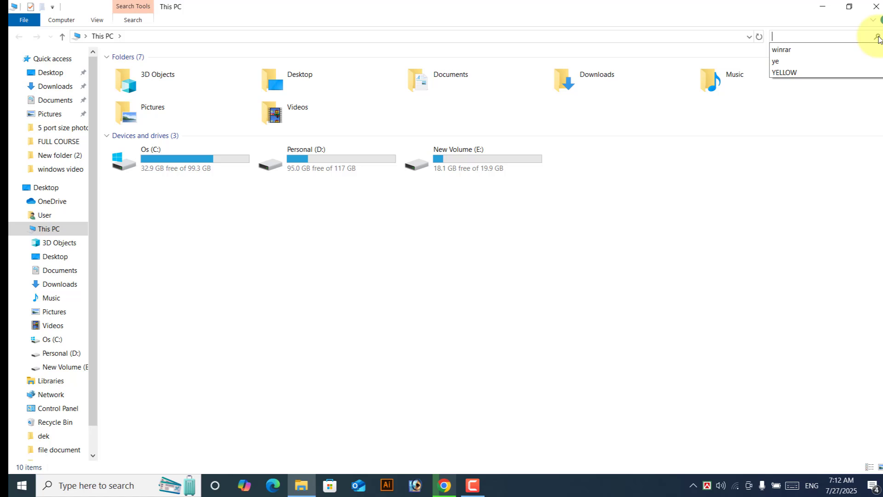
left_click(879, 36)
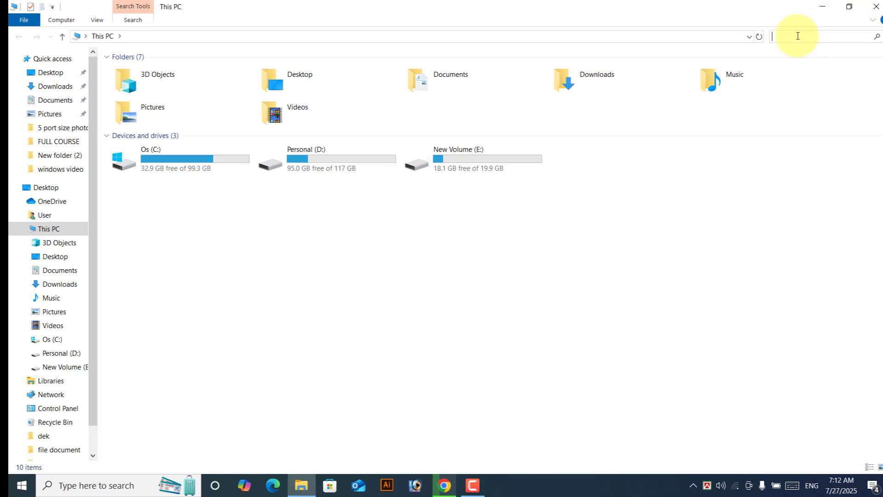
left_click(823, 6)
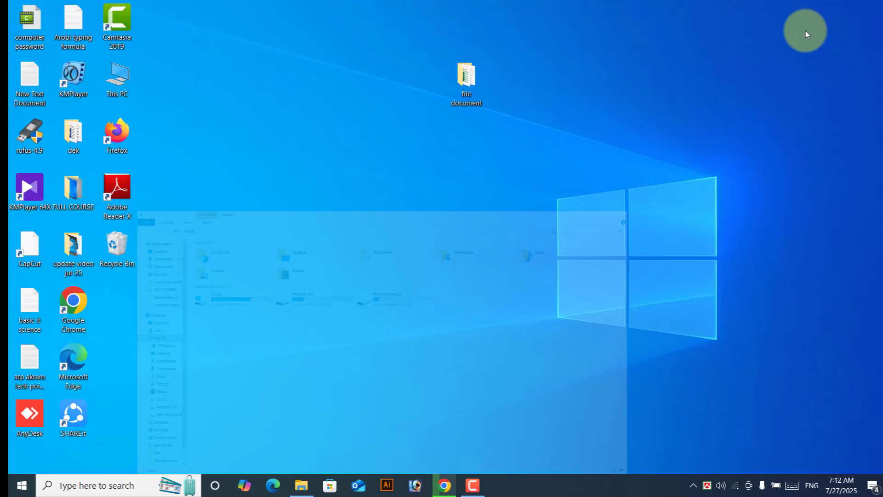
left_click(301, 484)
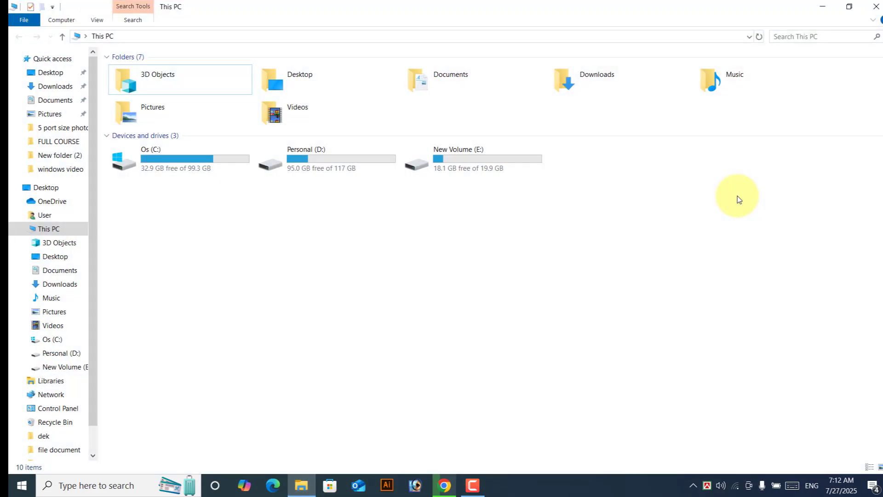
left_click(800, 35)
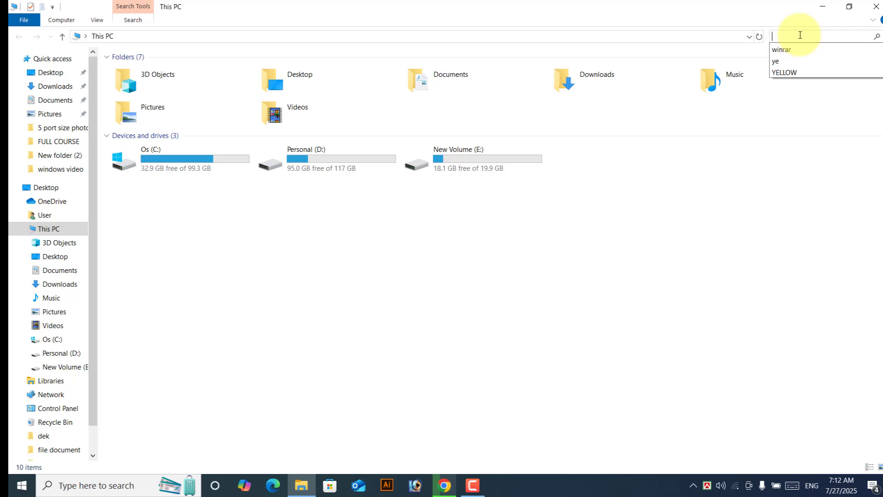
type("test")
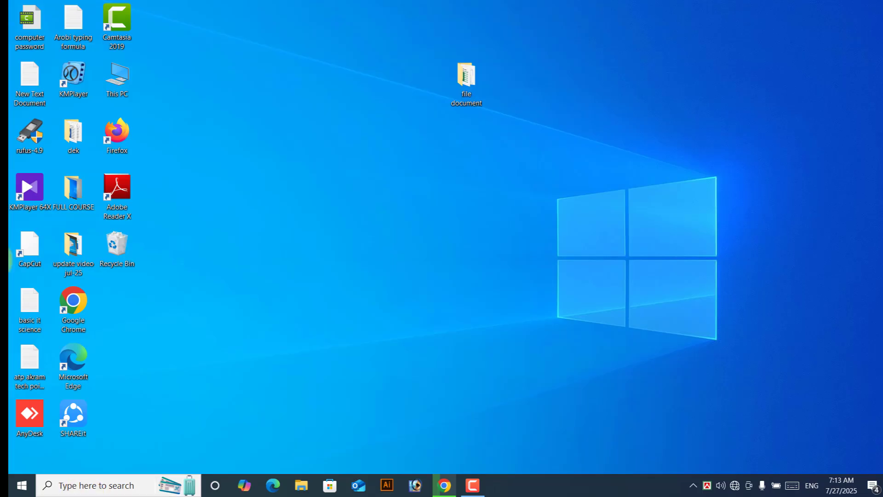
Step: Open the desktop's 'file document' folder
left_click(447, 67)
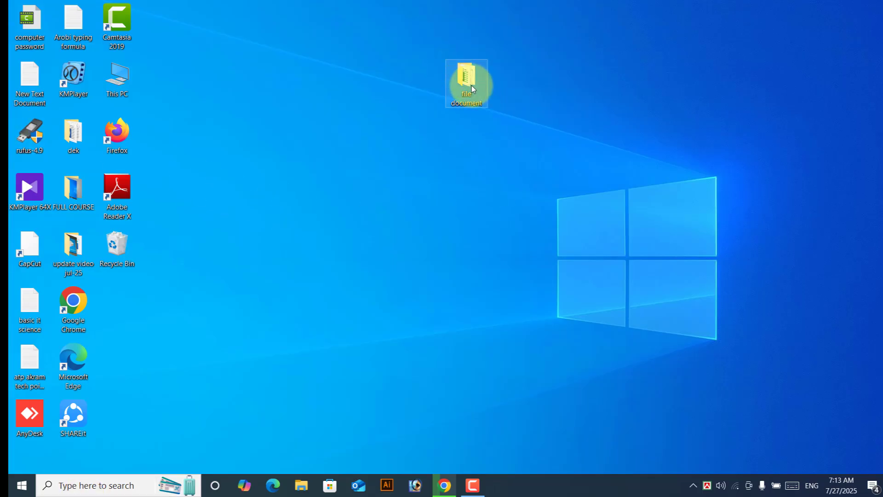
left_click(531, 95)
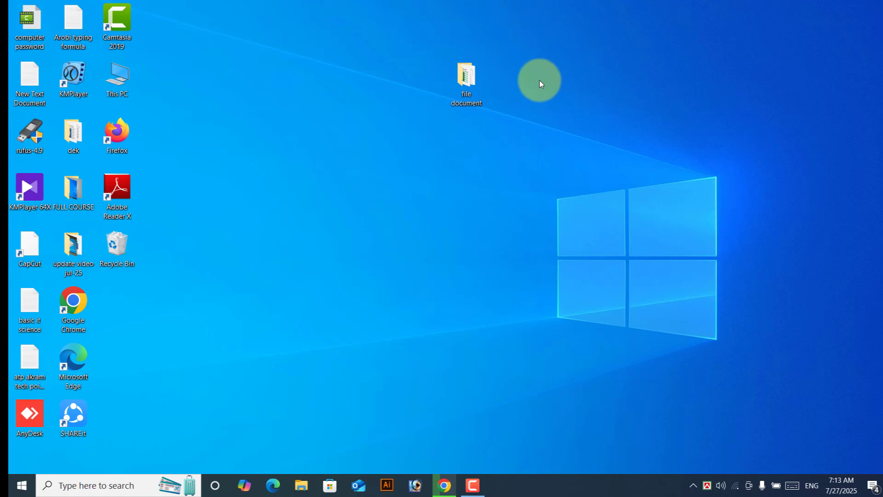
double_click(465, 86)
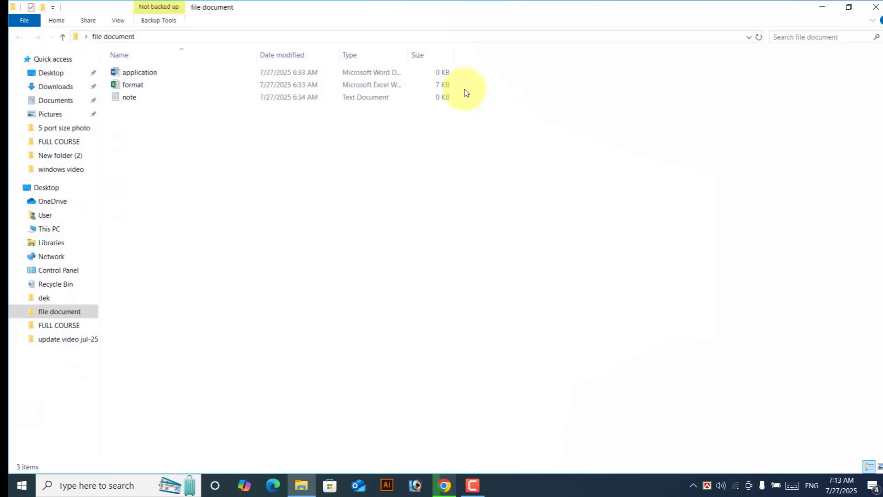
left_click(142, 75)
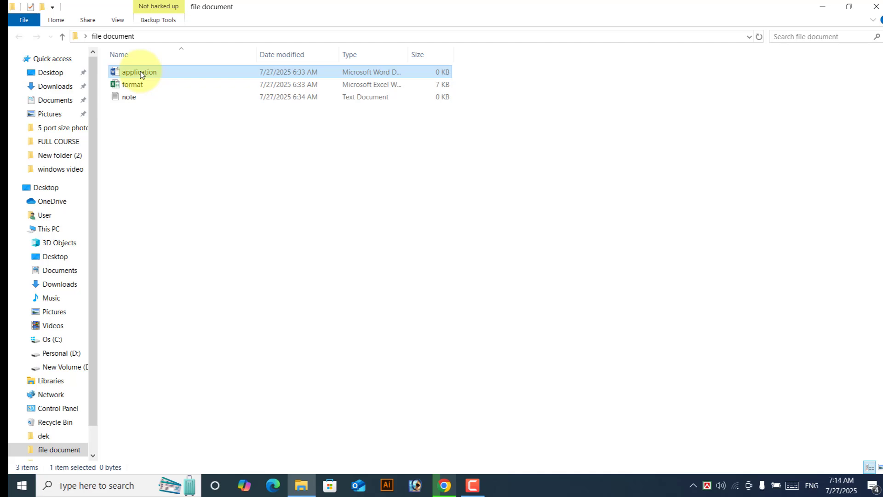
left_click(191, 126)
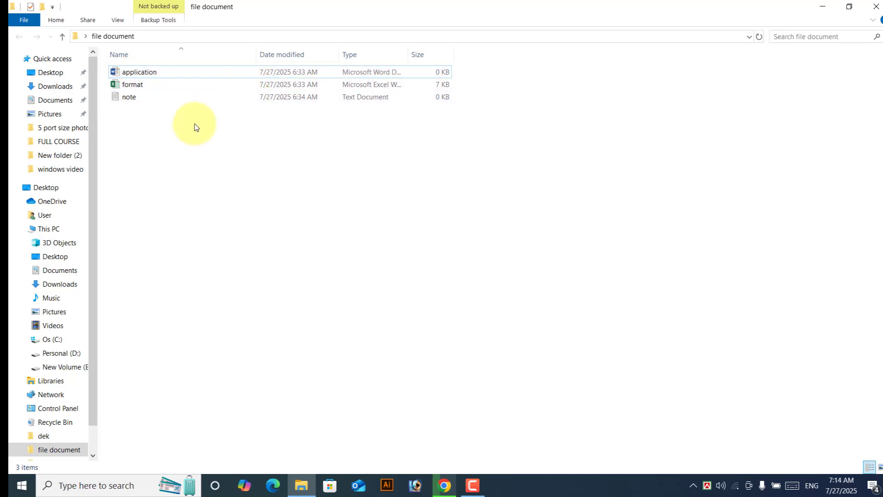
Step: Copy the application file and paste it into the same folder as 'application - Copy'
right_click(167, 74)
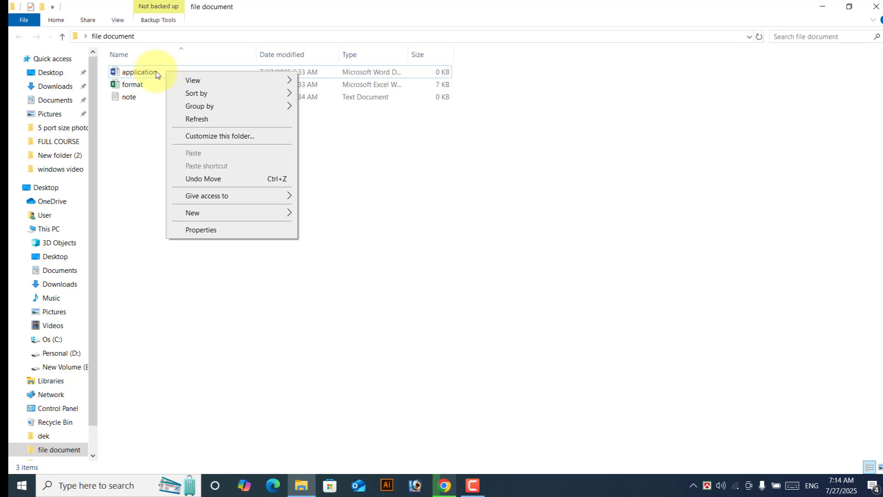
left_click(155, 78)
right_click(154, 80)
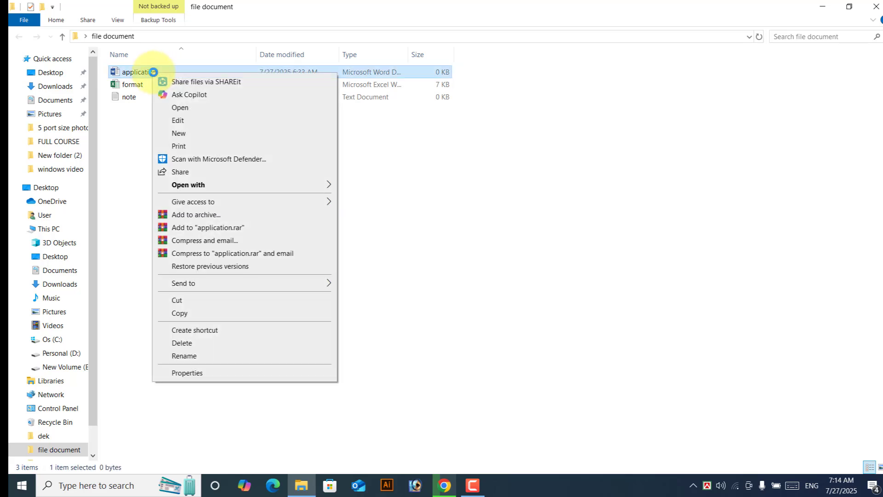
left_click(180, 313)
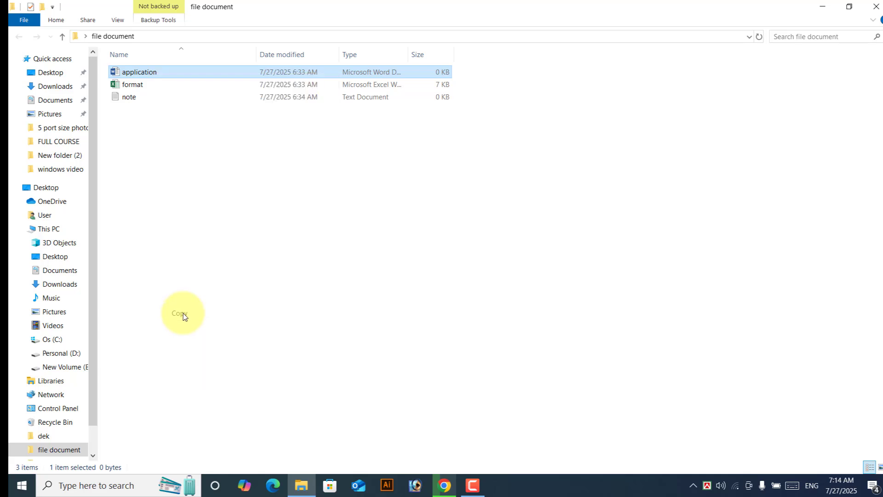
right_click(259, 148)
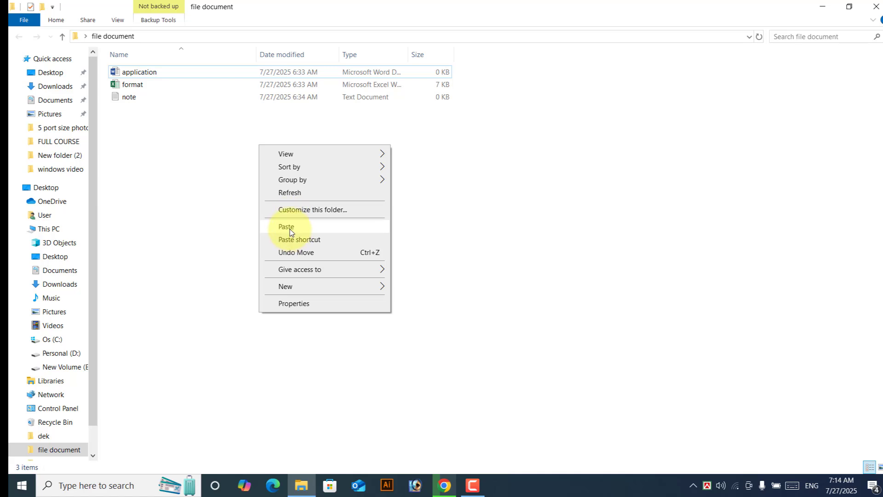
left_click(289, 227)
left_click(247, 158)
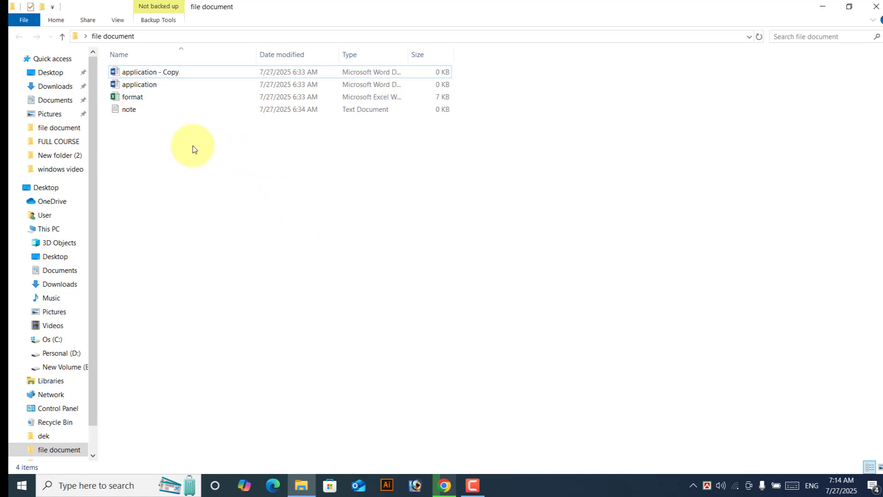
left_click(149, 89)
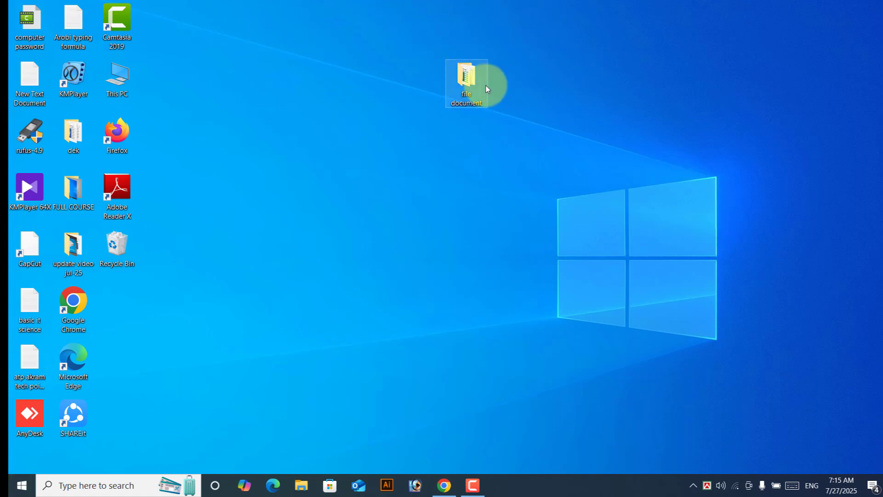
double_click(466, 78)
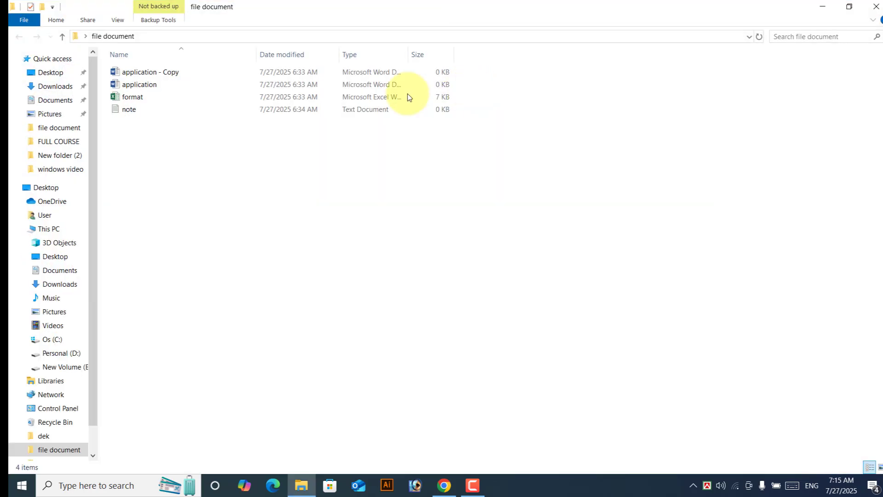
Step: Close the folder window and create a new Excel worksheet on the desktop with its default name
left_click(867, 12)
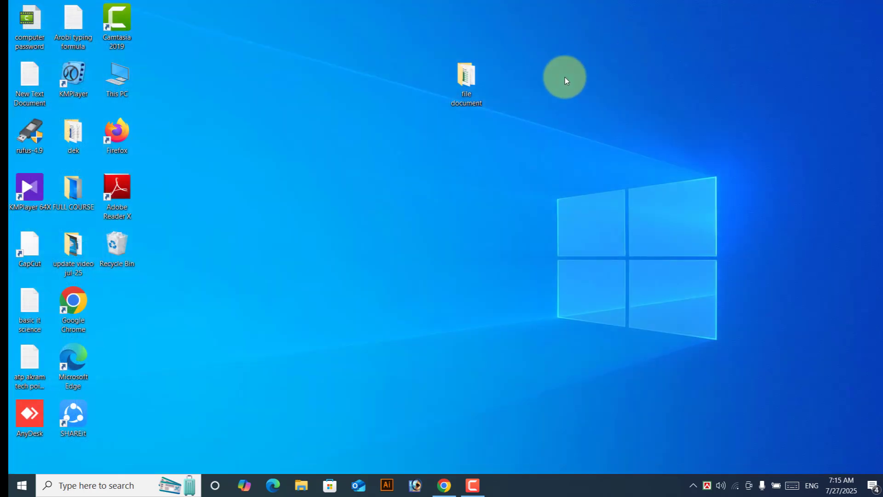
right_click(604, 61)
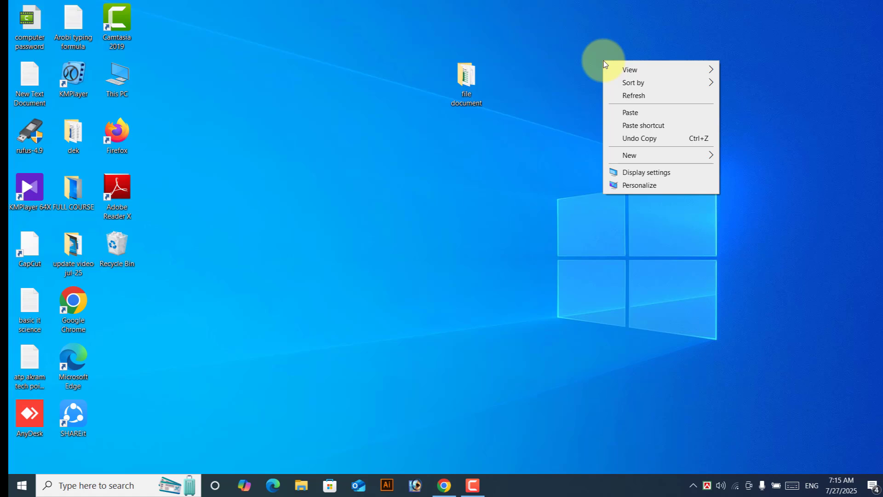
mouse_move(625, 156)
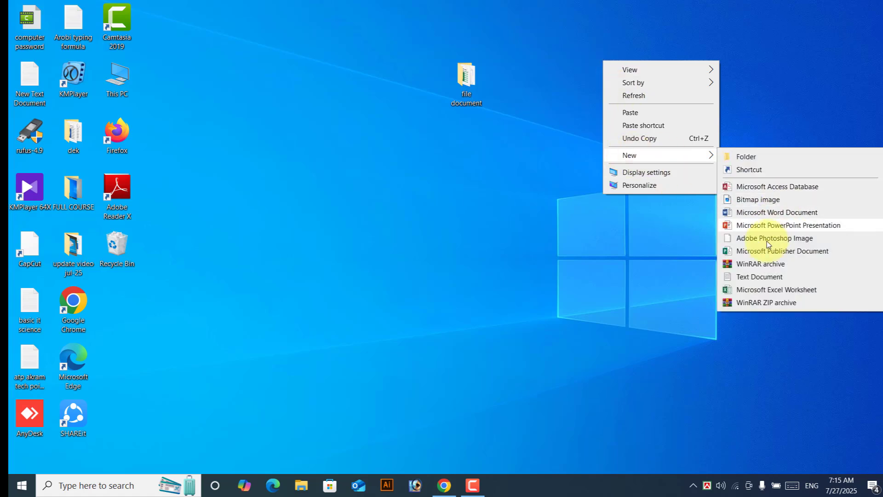
left_click(755, 293)
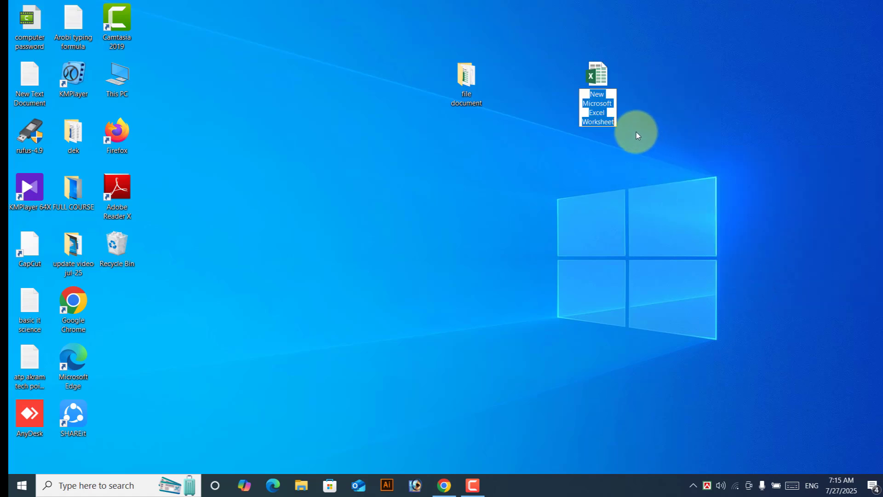
key("Return")
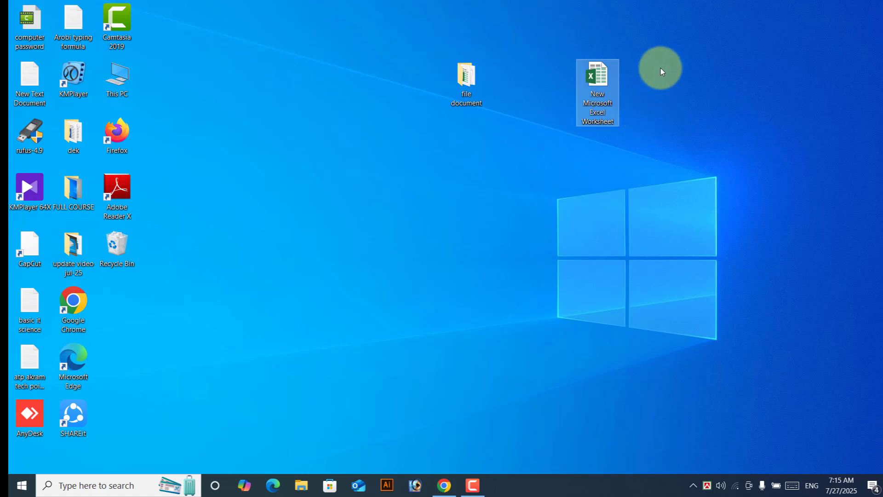
Step: Create a new Word document on the desktop with its default name and open it
right_click(661, 69)
mouse_move(687, 162)
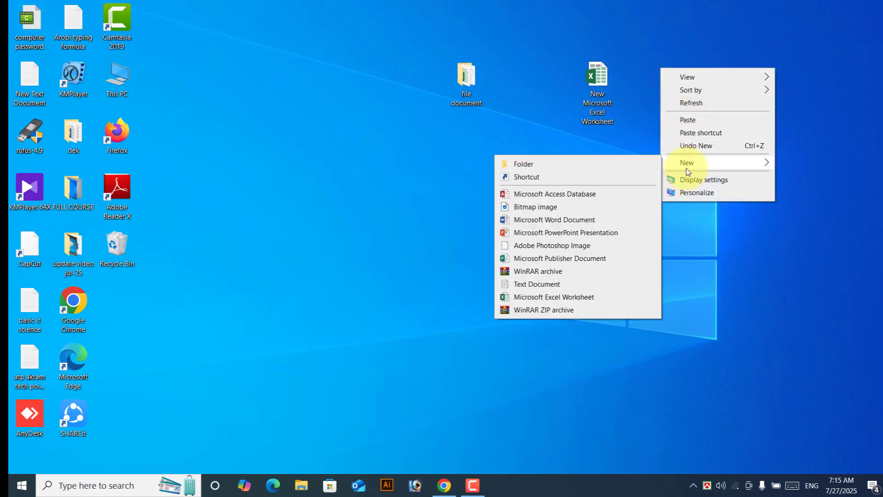
left_click(562, 219)
key("Return")
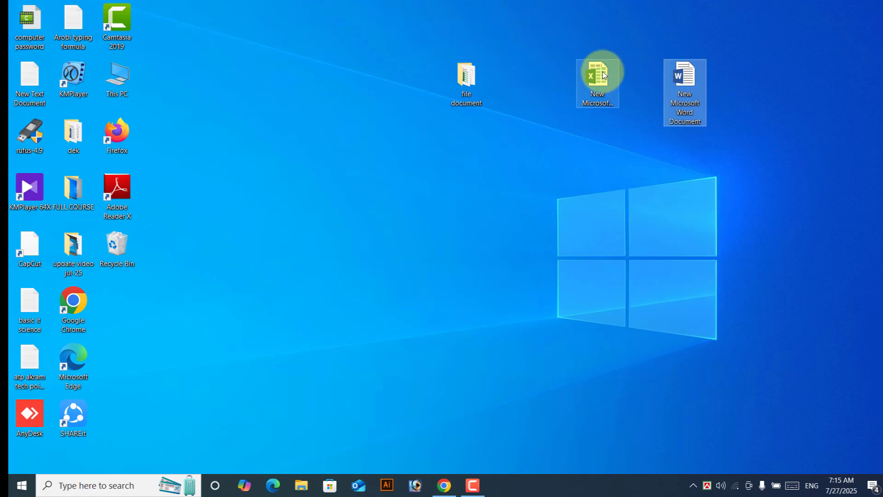
double_click(692, 87)
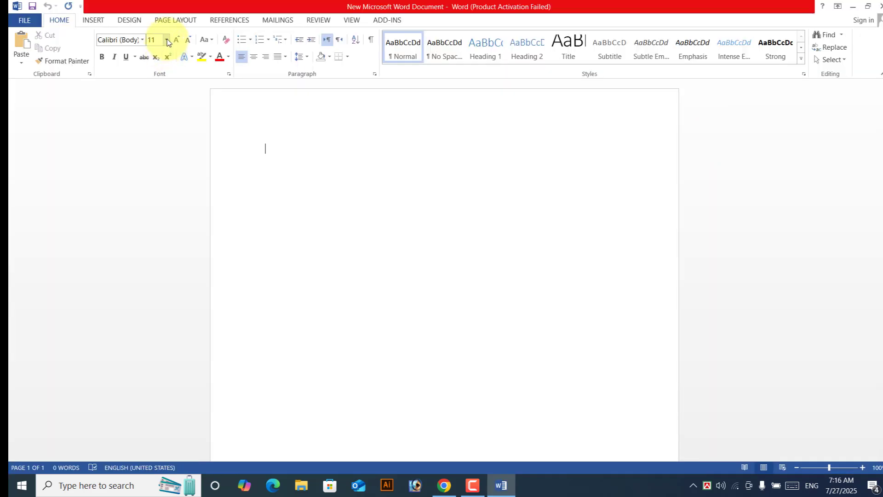
Step: Set the font size to 48 and type 'I am a teacher of computer science.'
left_click(167, 41)
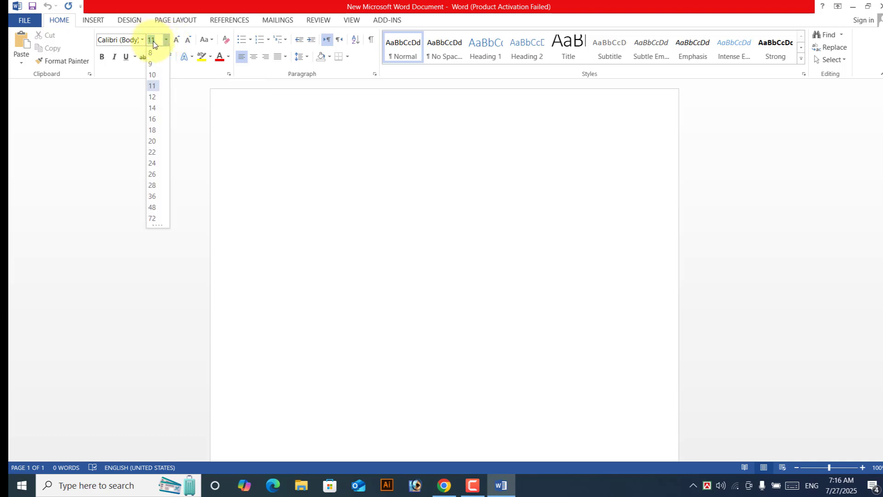
left_click(156, 211)
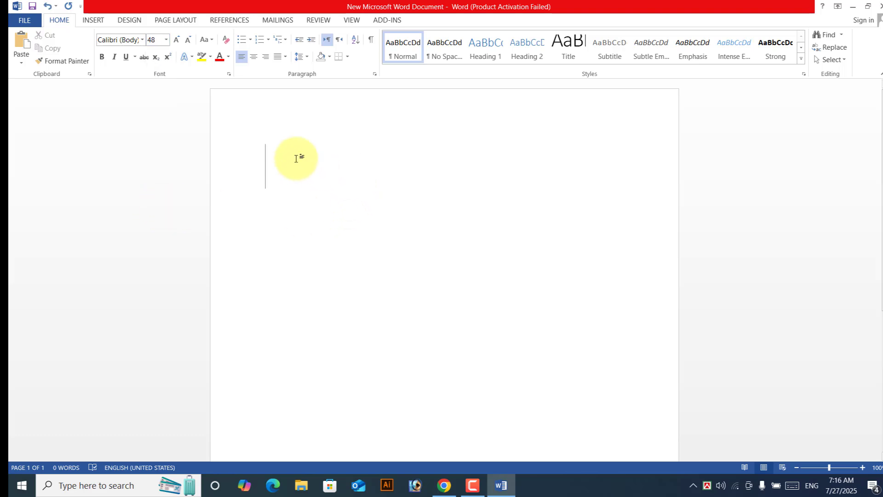
type("i")
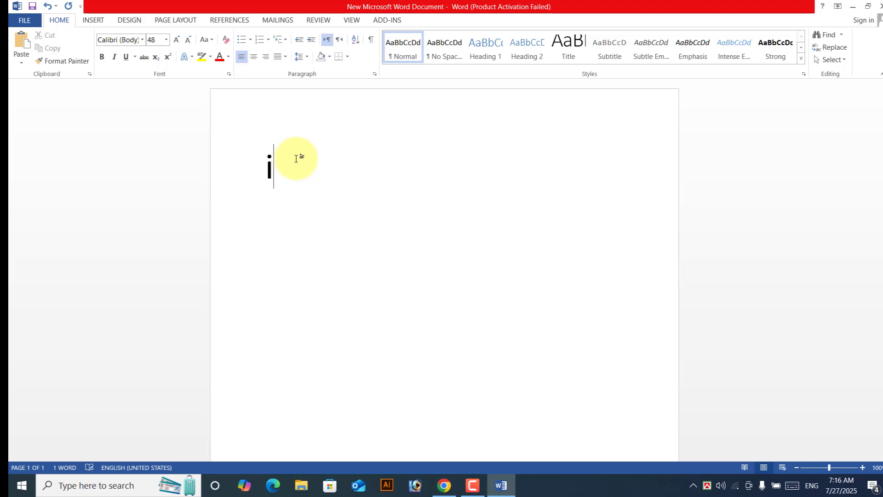
key("BackSpace")
type("I am ")
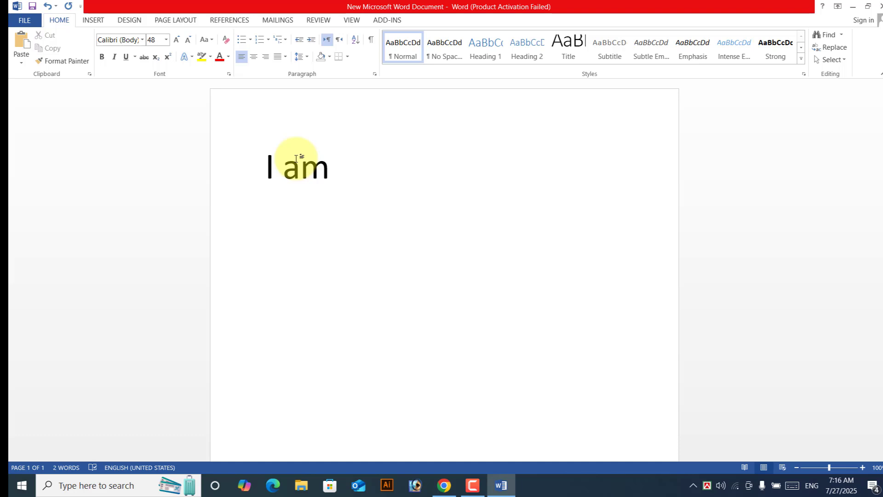
type("a tea")
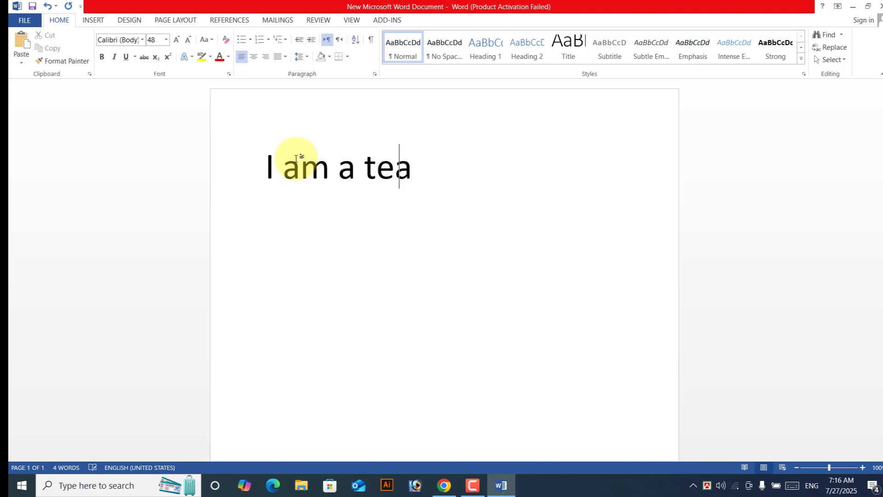
type("cher of ")
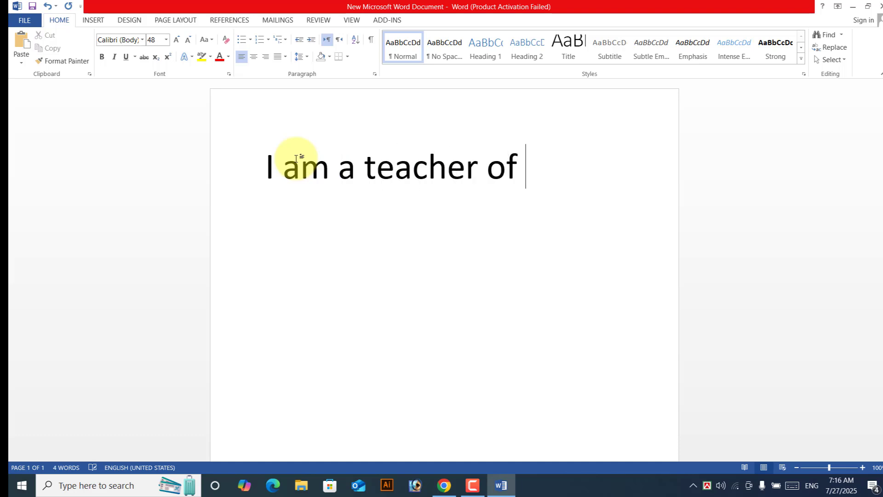
type("comput")
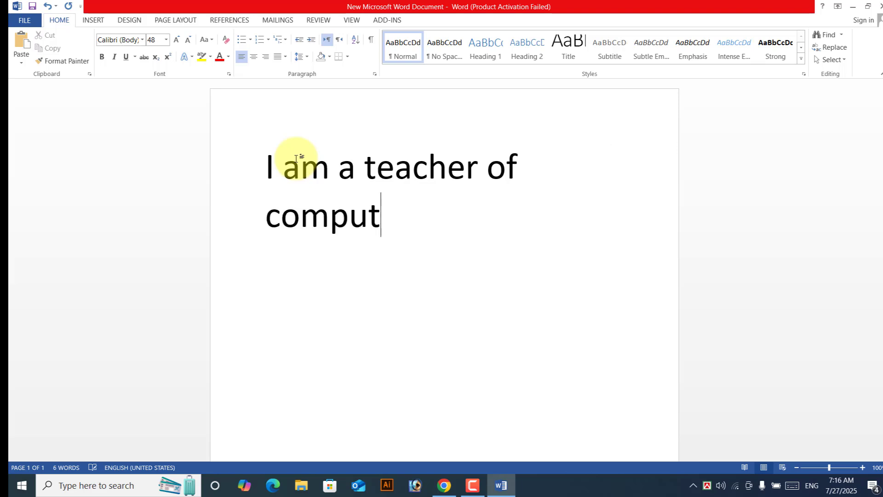
type("er sc")
key("BackSpace")
type("s")
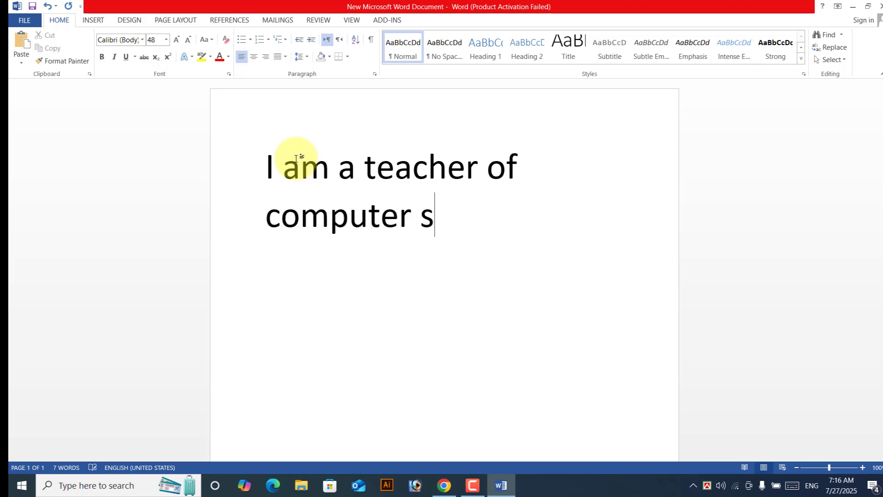
type("cience.")
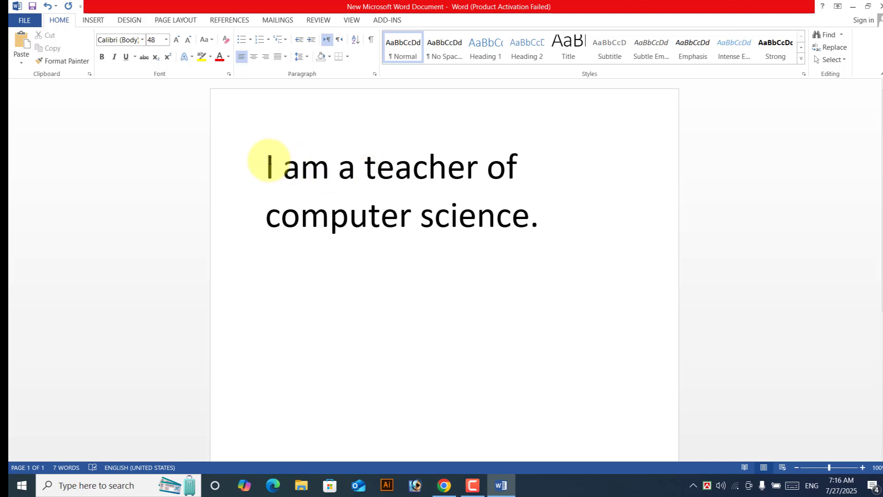
Step: Make the whole sentence bold, italic and underlined with a yellow highlight
left_click_drag(267, 161, 542, 222)
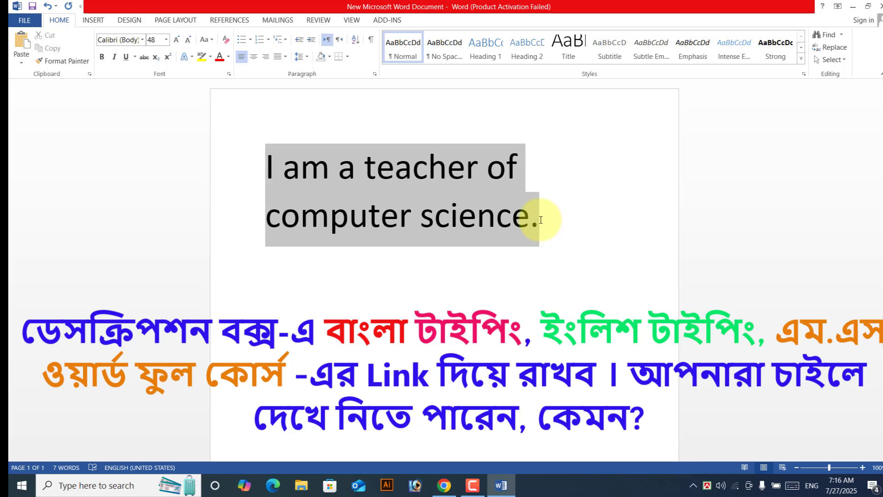
left_click(102, 56)
left_click(114, 56)
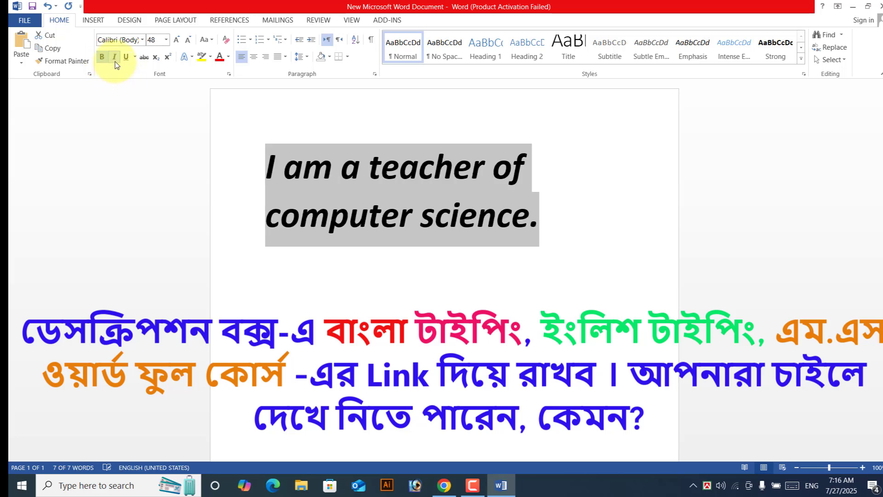
left_click(124, 60)
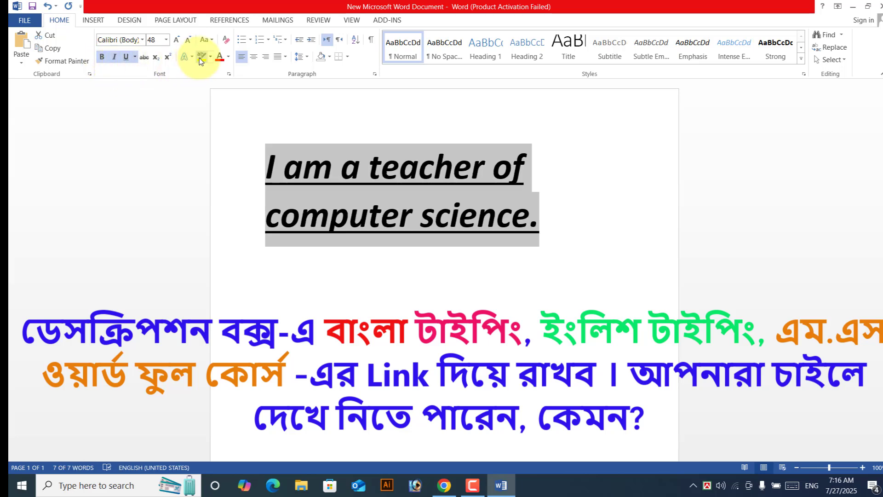
left_click(200, 59)
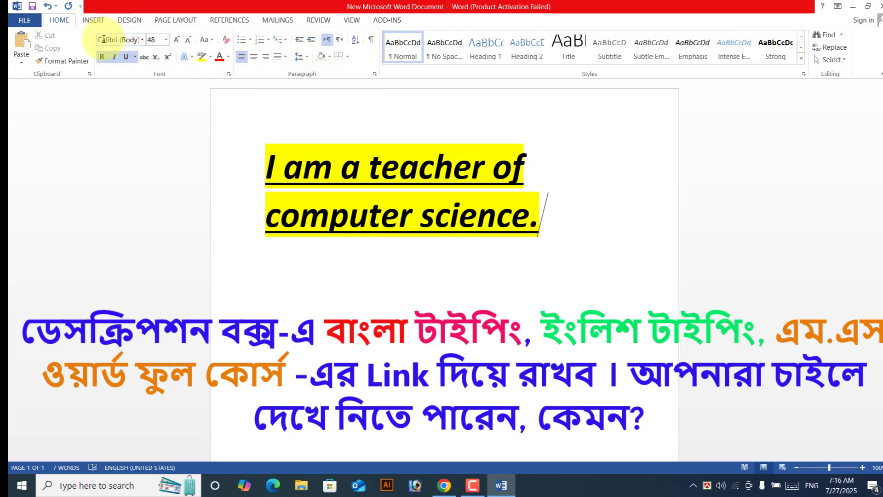
Step: Change the sentence's font to Algerian
left_click(142, 39)
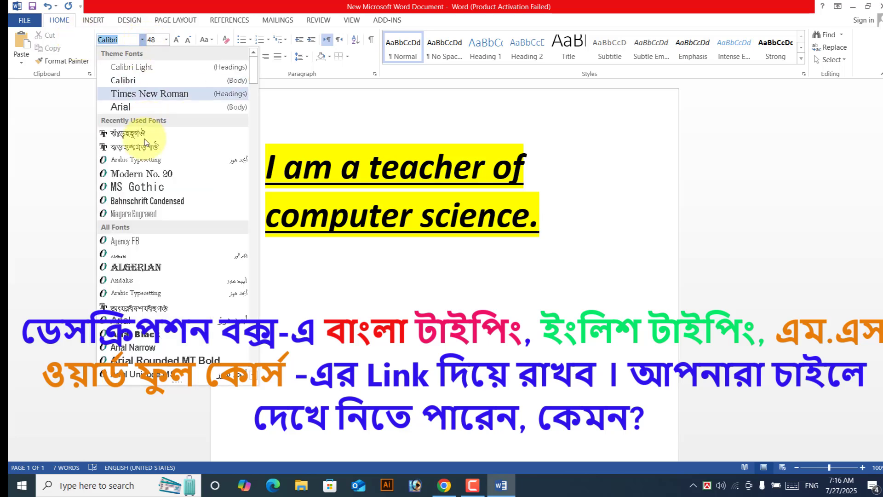
left_click(130, 187)
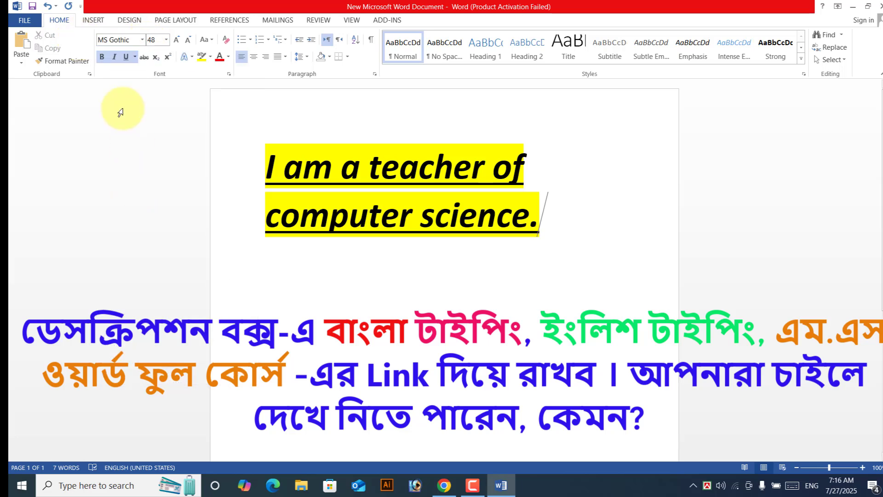
left_click(142, 39)
left_click(138, 320)
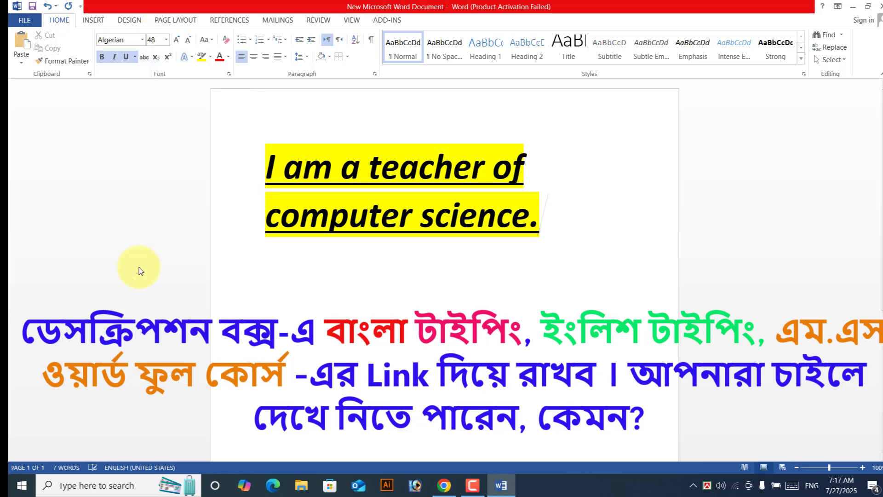
left_click_drag(538, 216, 174, 134)
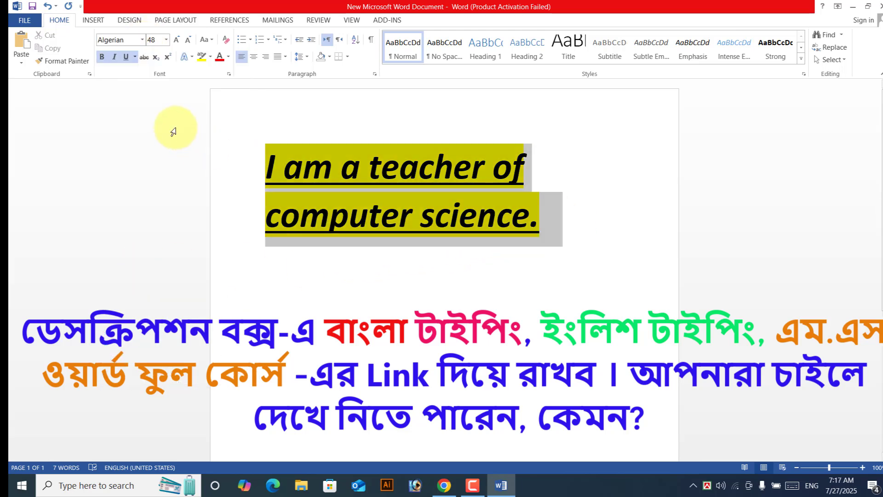
left_click(142, 40)
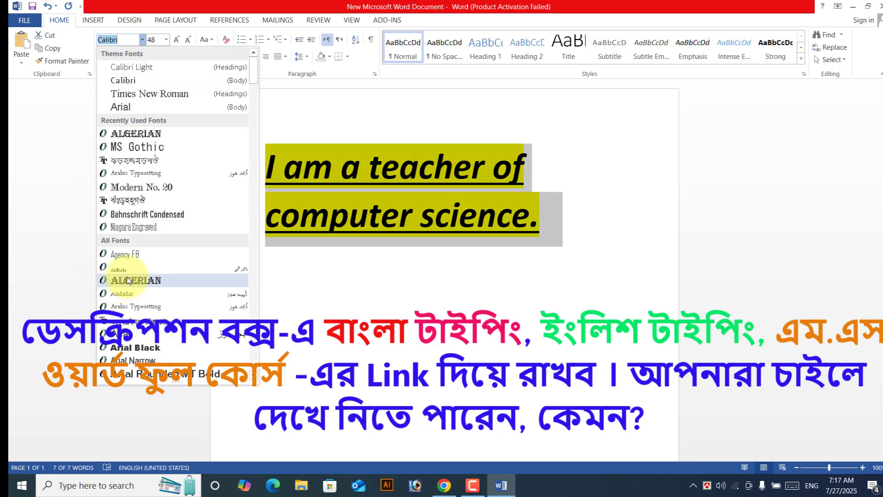
left_click(129, 324)
left_click(351, 242)
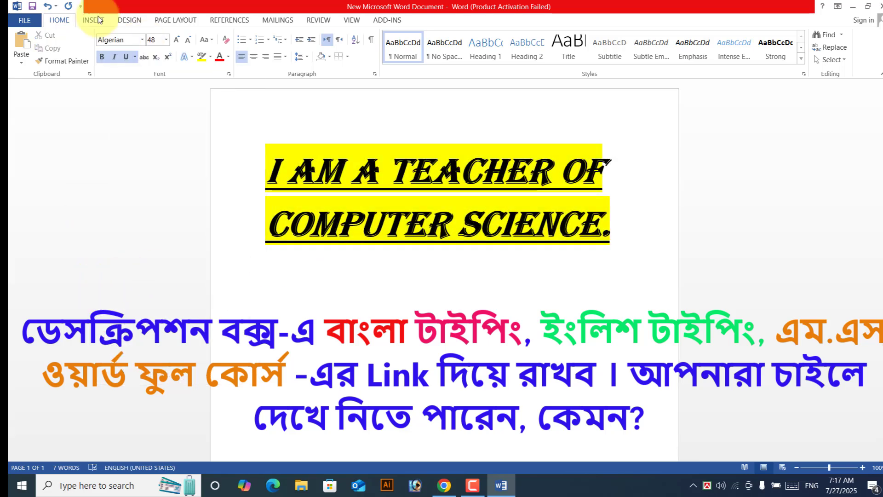
left_click(285, 124)
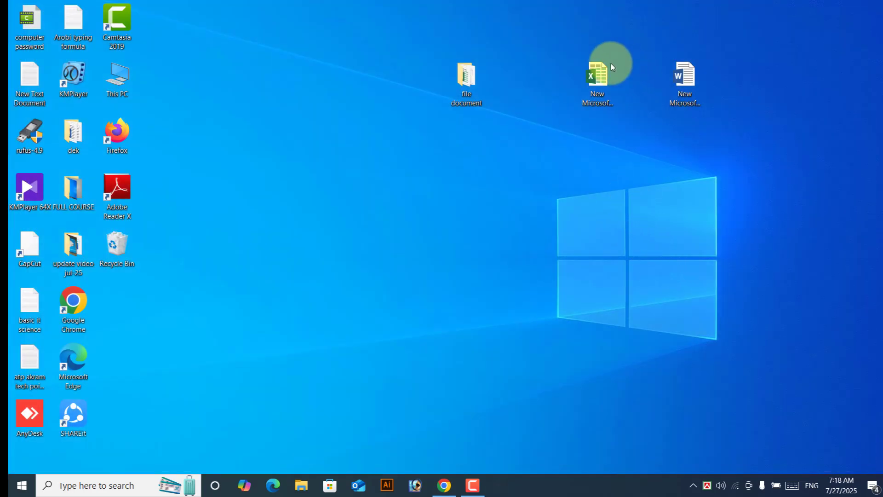
Step: Open the New Microsoft Excel Worksheet file from the desktop
double_click(605, 74)
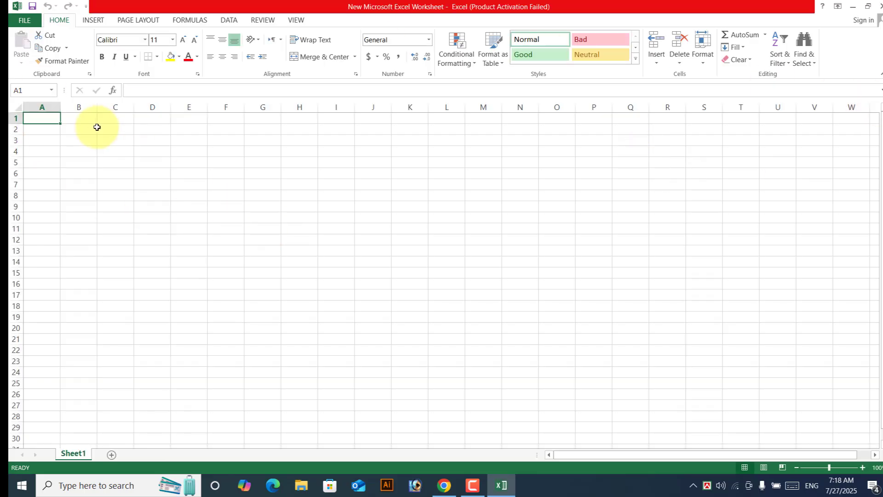
Step: Enter 1, 2, 3 in B3:B5 and fill the series down to 13 in B15
left_click(84, 139)
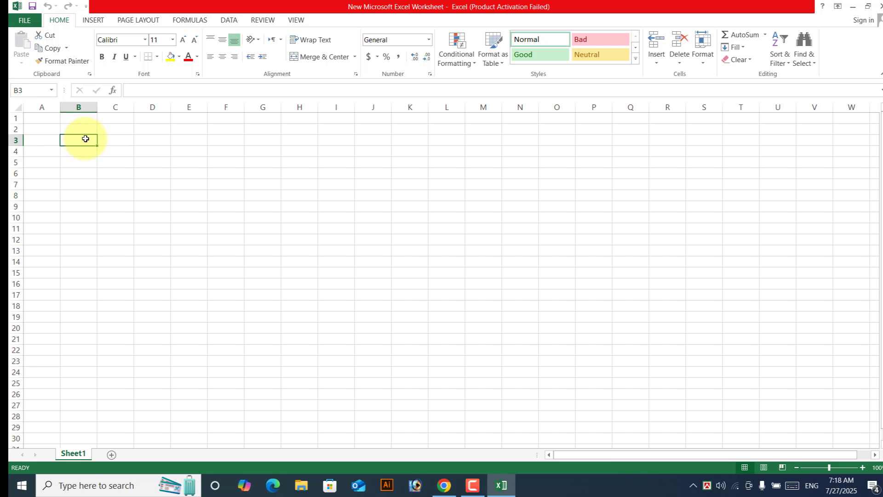
type("1")
key("Return")
type("2")
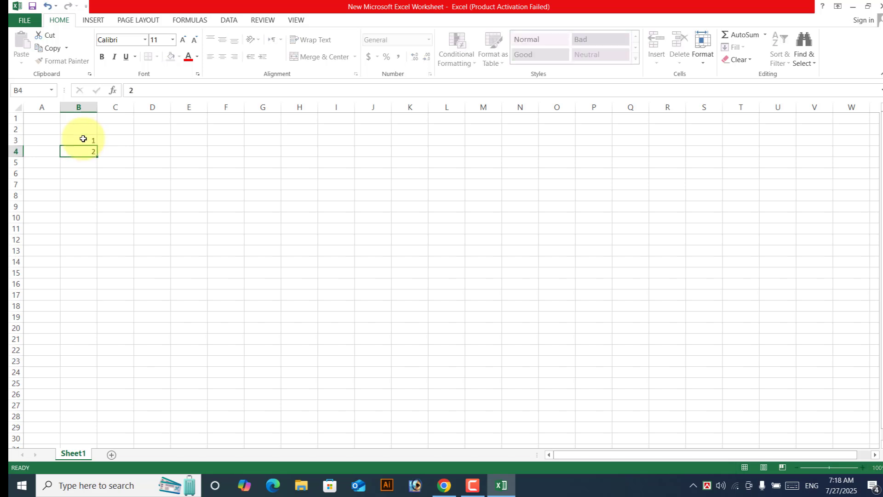
key("Return")
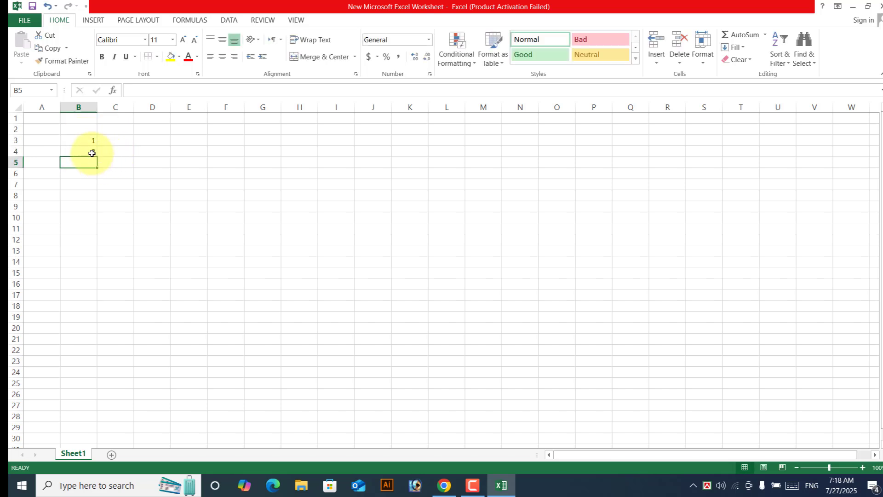
type("3")
key("Return")
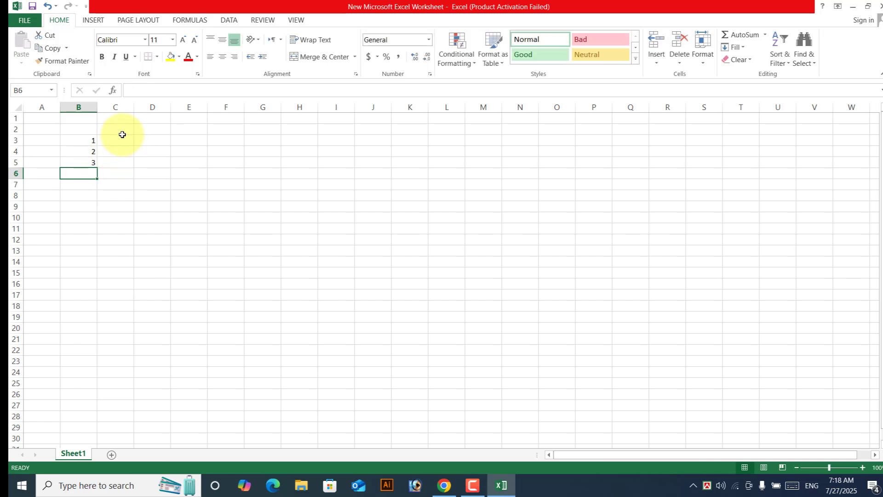
left_click(115, 141)
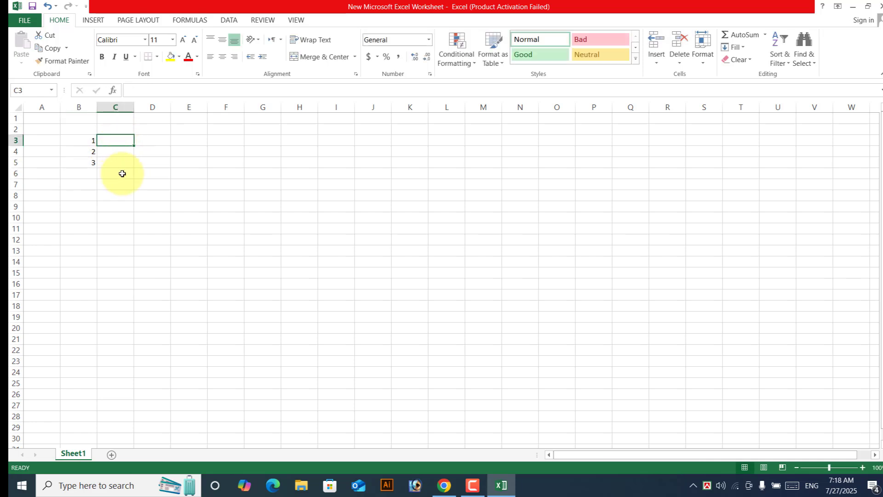
left_click_drag(88, 142, 196, 261)
left_click(197, 241)
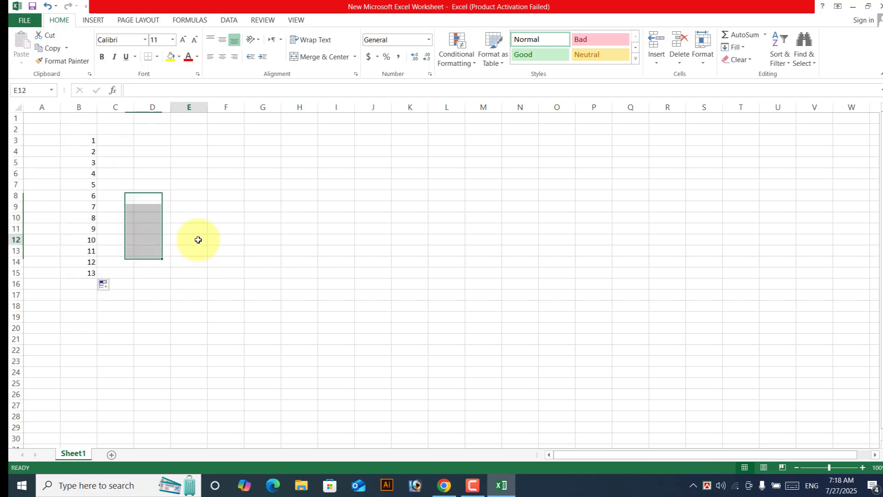
Step: Apply All Borders to every cell in the range B3:R17
left_click(117, 141)
left_click(229, 163)
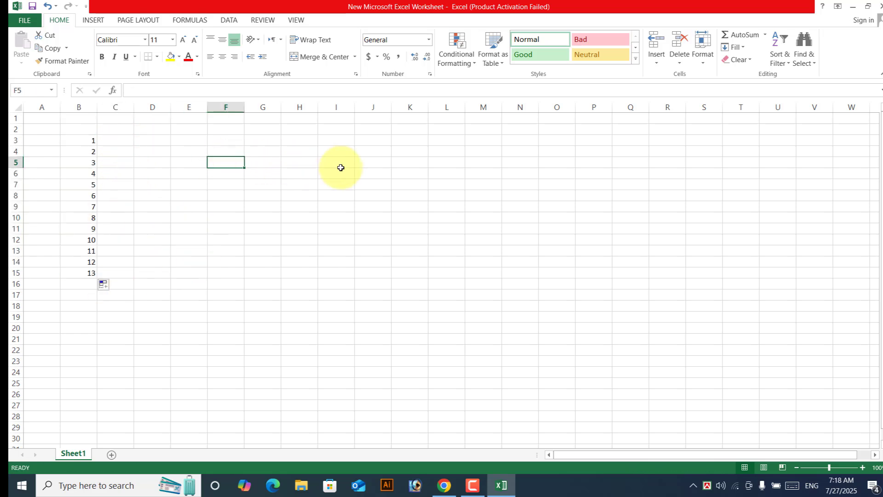
left_click(338, 163)
left_click_drag(63, 142, 656, 296)
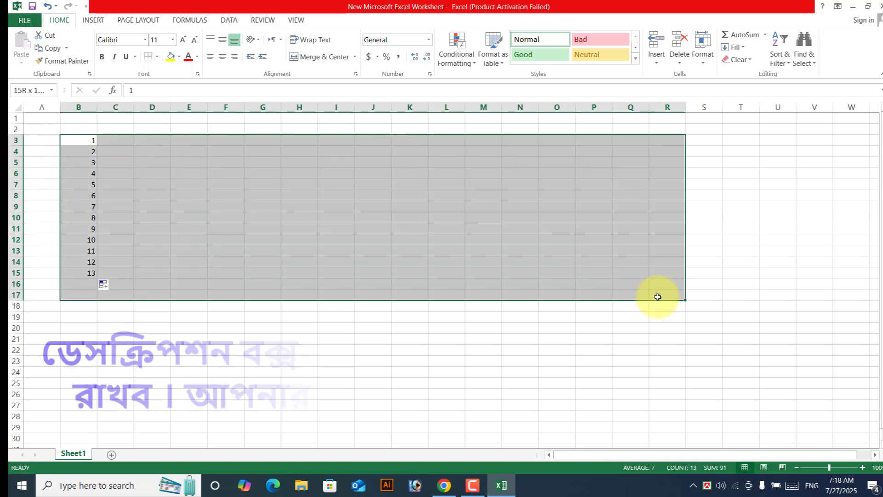
left_click(157, 56)
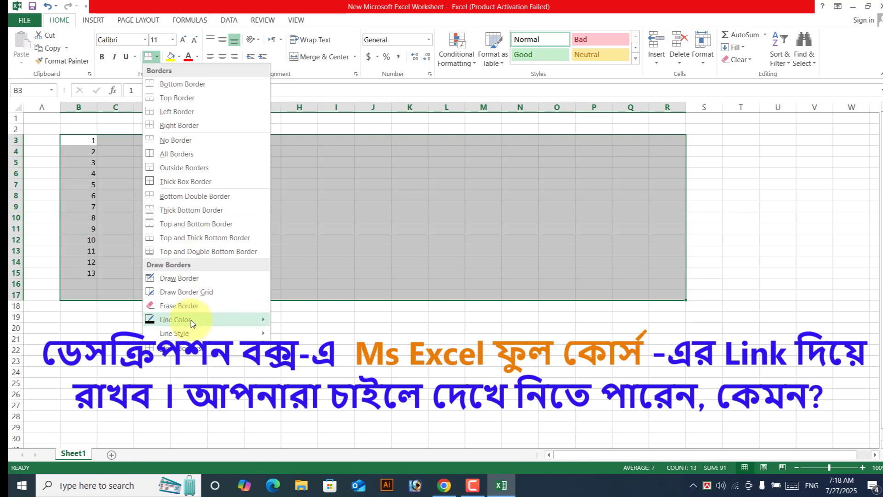
left_click(176, 153)
left_click(409, 206)
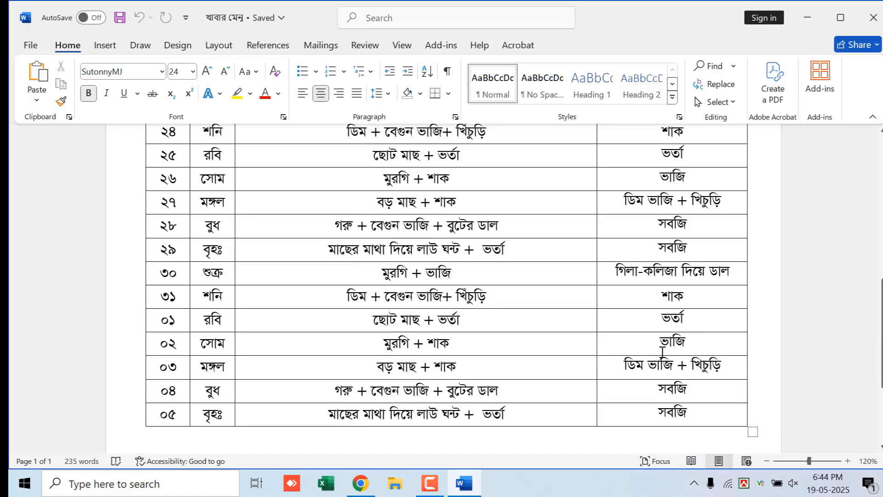
Step: Scroll up to the top of the meal-table document in Word
scroll(656, 331, "up", 10)
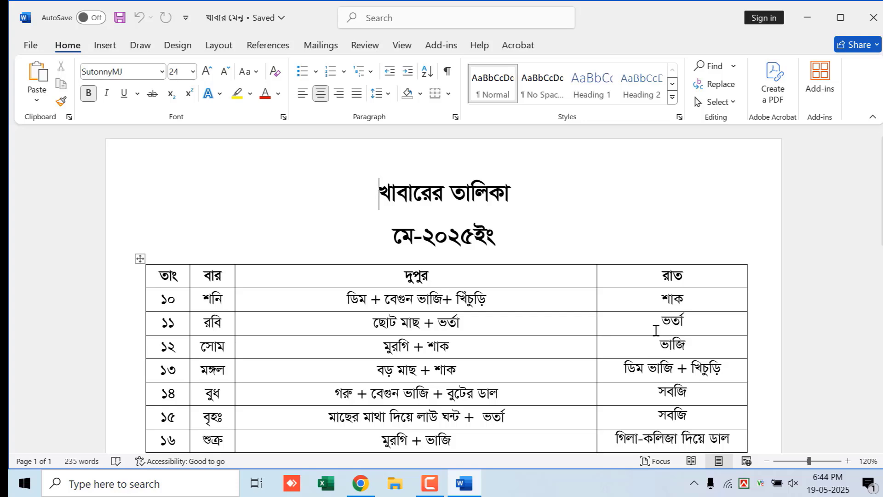
Step: Print the meal table as one portrait Letter page on the HP Laser 103 107 108
scroll(656, 331, "down", 7)
key("ctrl+p")
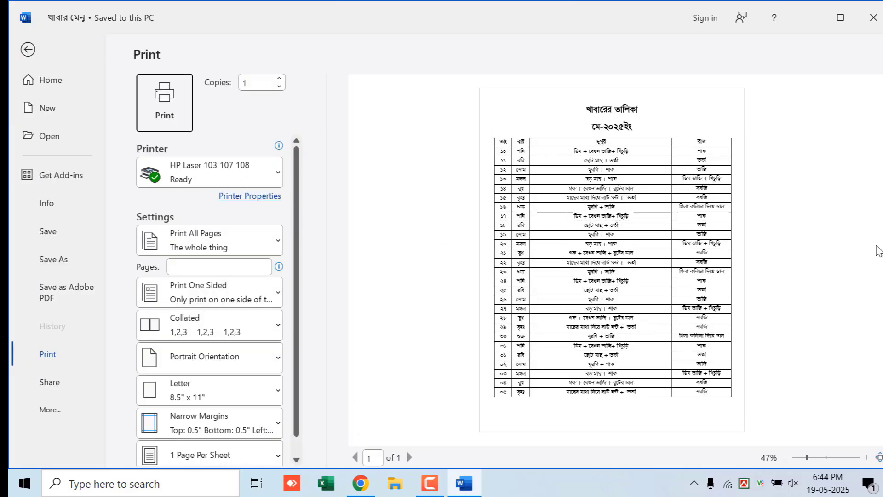
left_click(196, 179)
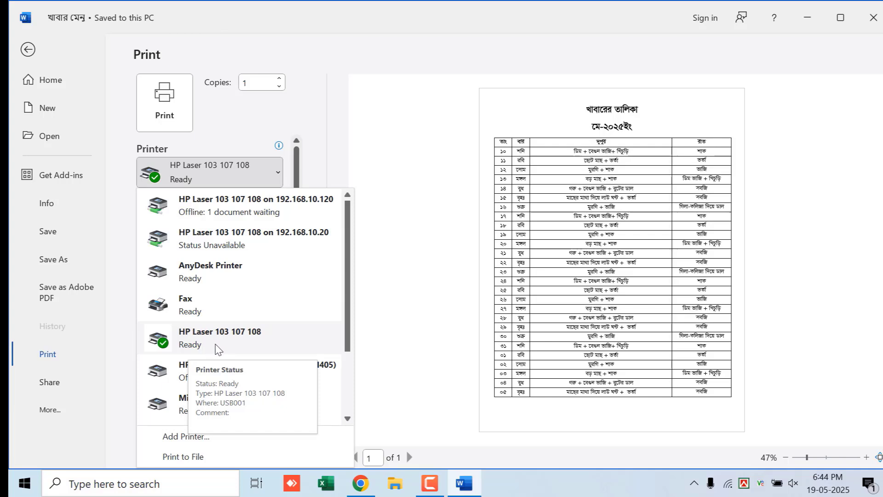
left_click(205, 349)
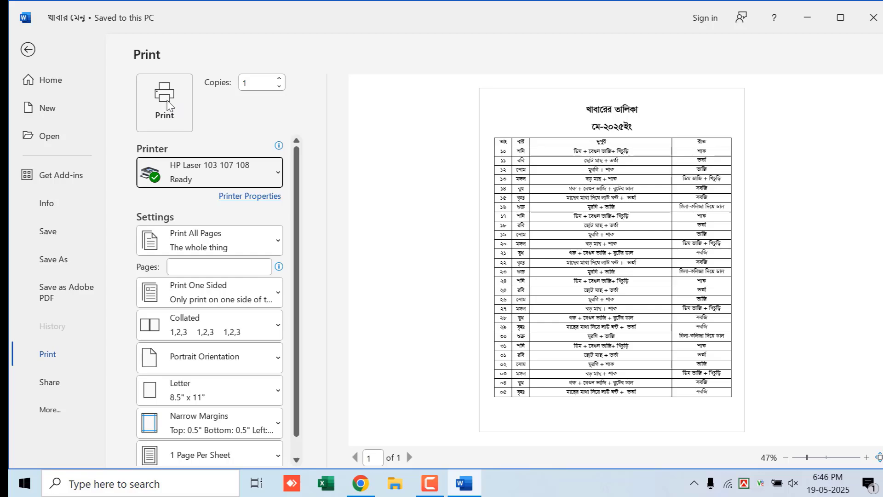
left_click(167, 102)
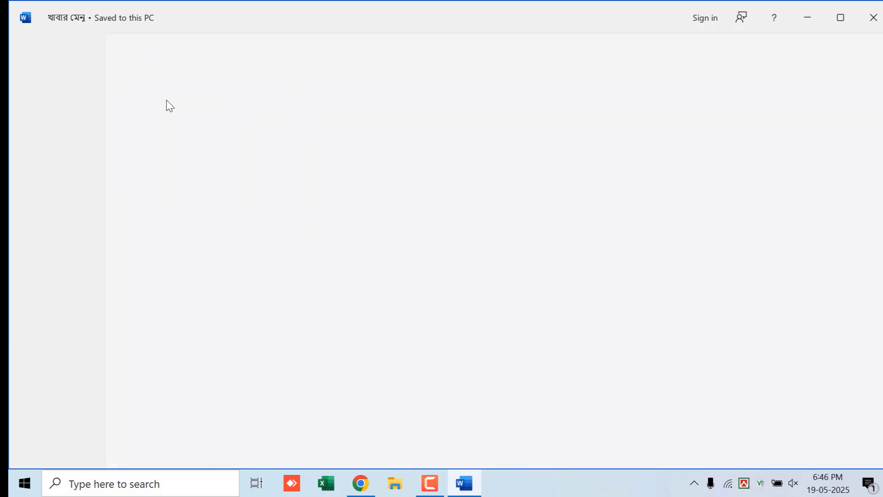